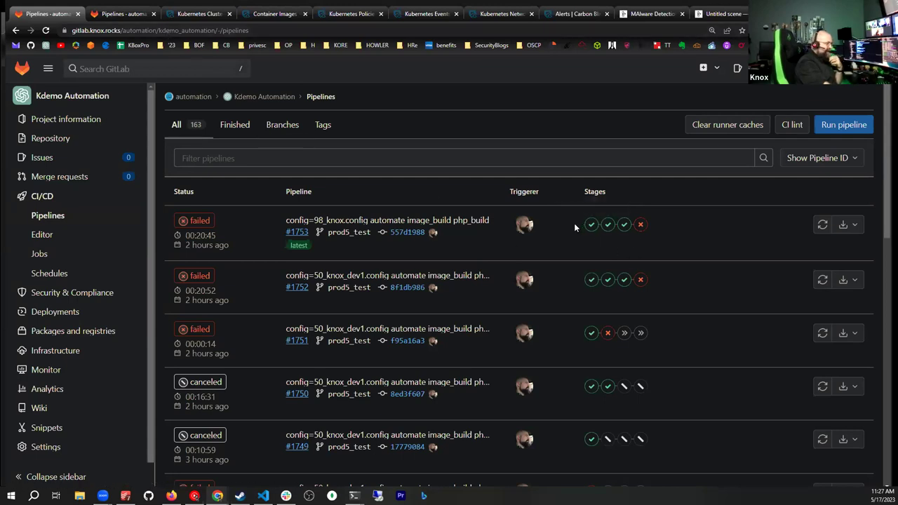
Step: Switch to the Kubernetes Clusters page in Carbon Black Cloud and review the sensor health of the knox-k8s-prod5 cluster's components
click(200, 15)
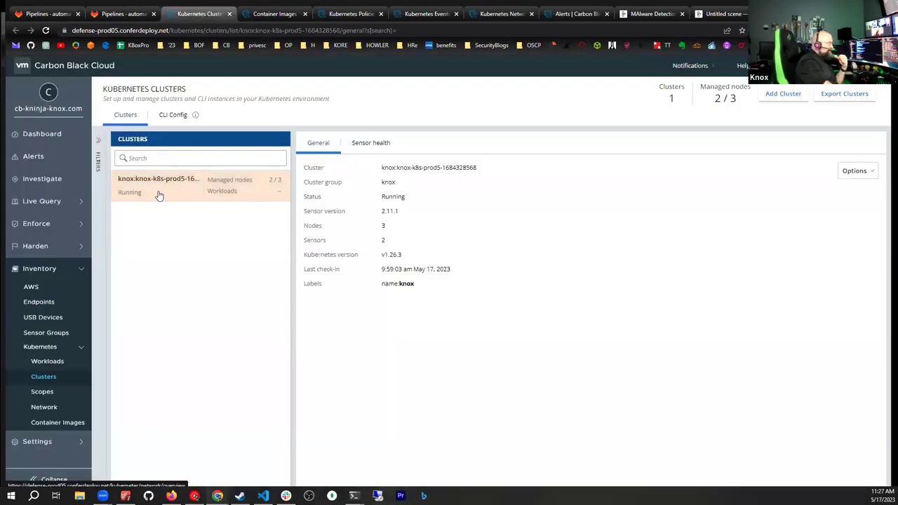
key(ctrl+plus)
key(ctrl+plus)
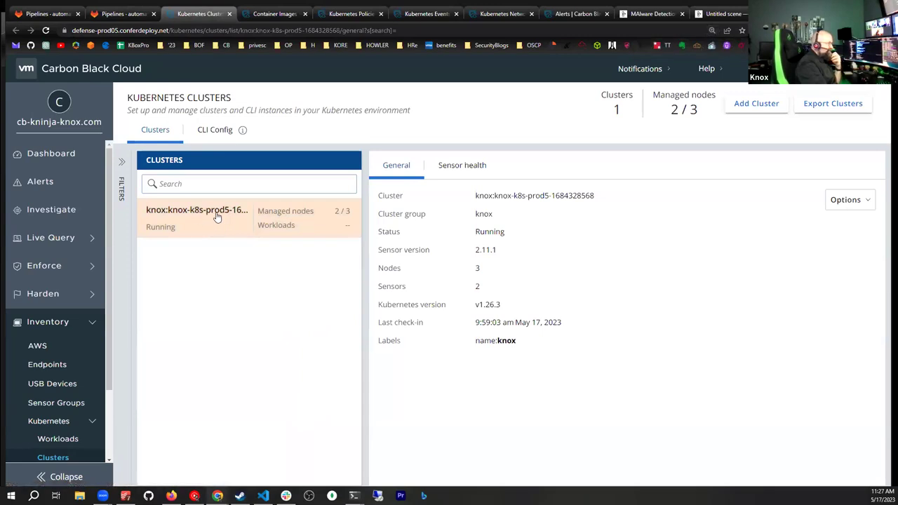
click(464, 166)
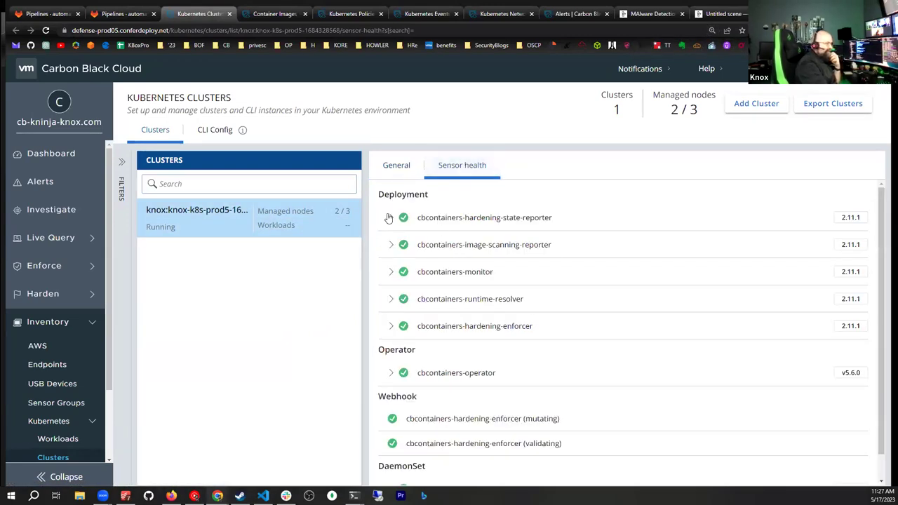
scroll(407, 416, down, 1)
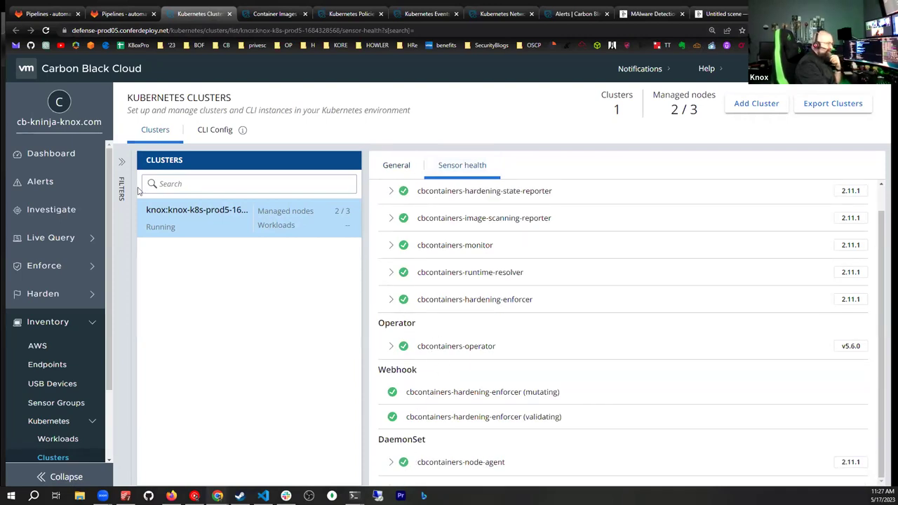
Step: Open the Container Images overview from the Kubernetes section of the inventory
click(267, 14)
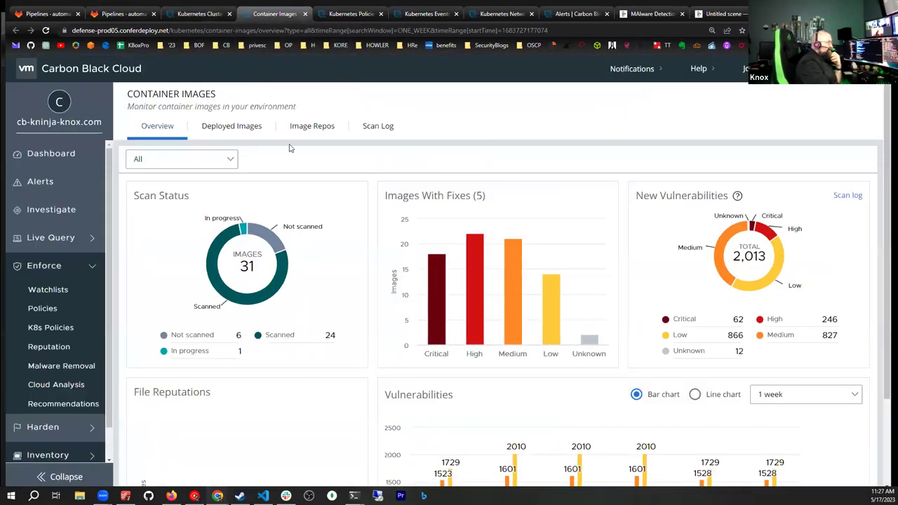
scroll(293, 147, down, 1)
scroll(296, 148, up, 1)
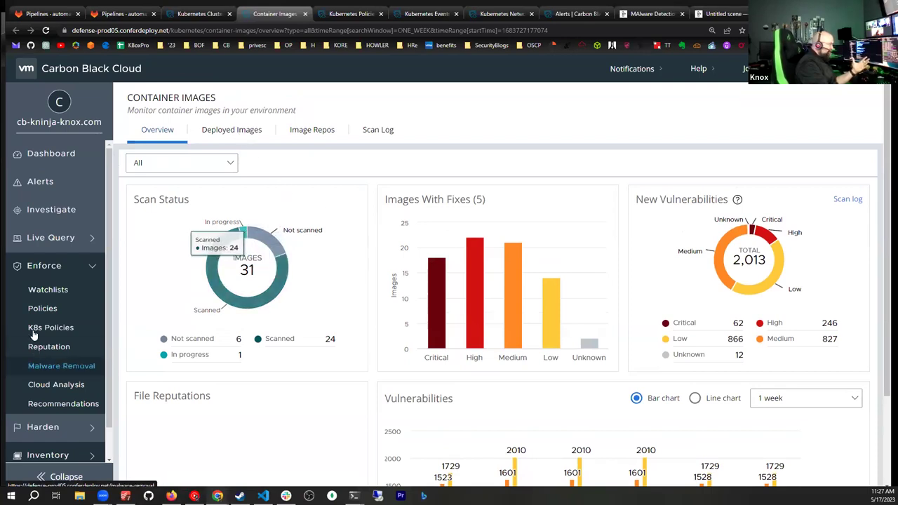
scroll(33, 336, down, 1)
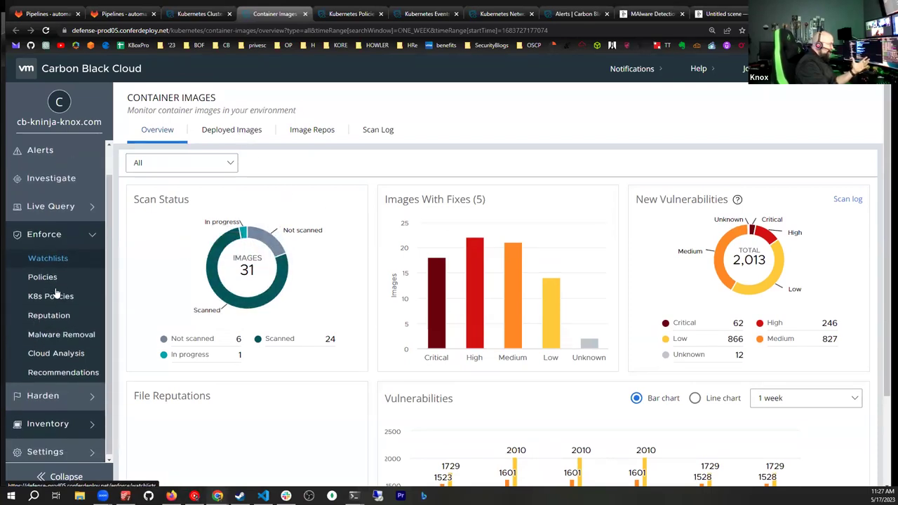
click(48, 421)
scroll(52, 350, down, 2)
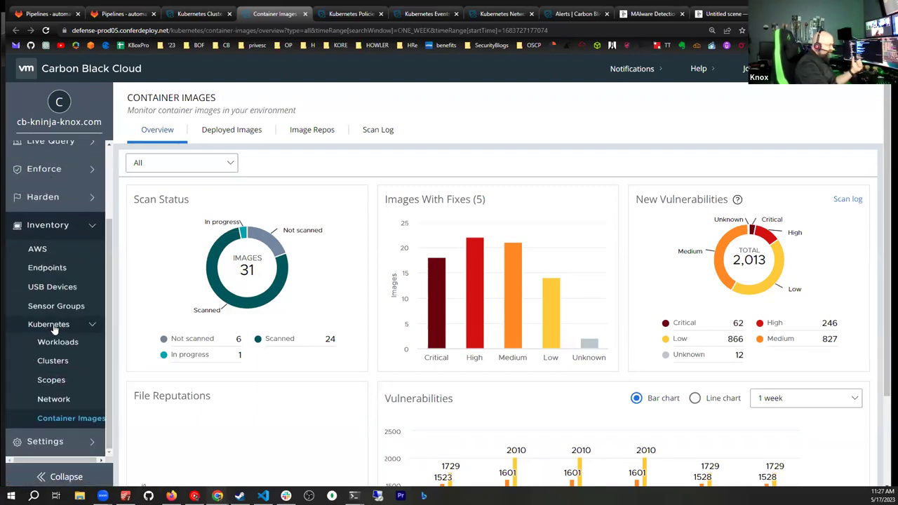
click(59, 421)
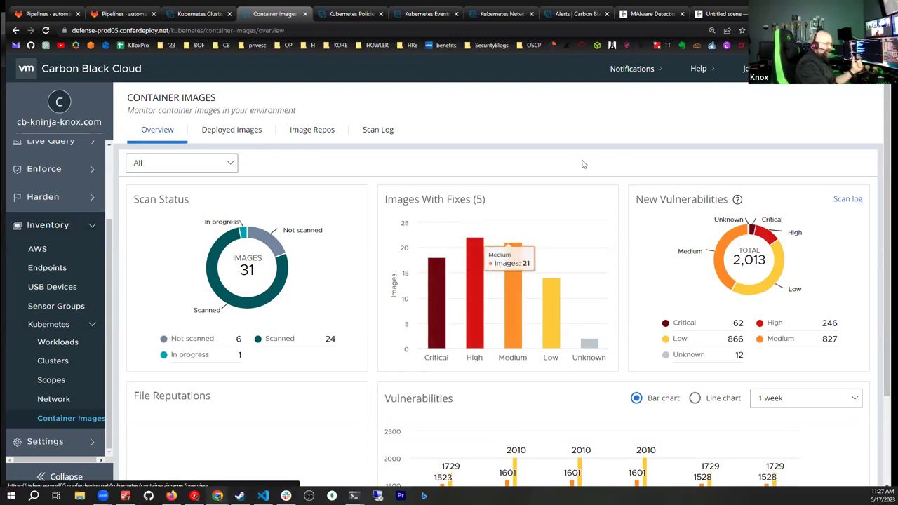
Step: Examine the overview charts for scan status, images with fixes, new vulnerabilities, file reputations and the one-week vulnerability trend
scroll(419, 156, down, 1)
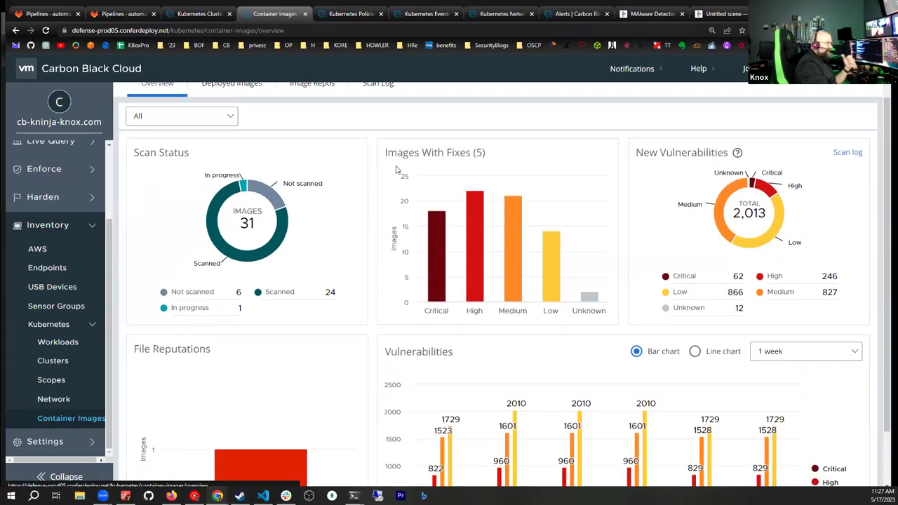
scroll(230, 146, up, 1)
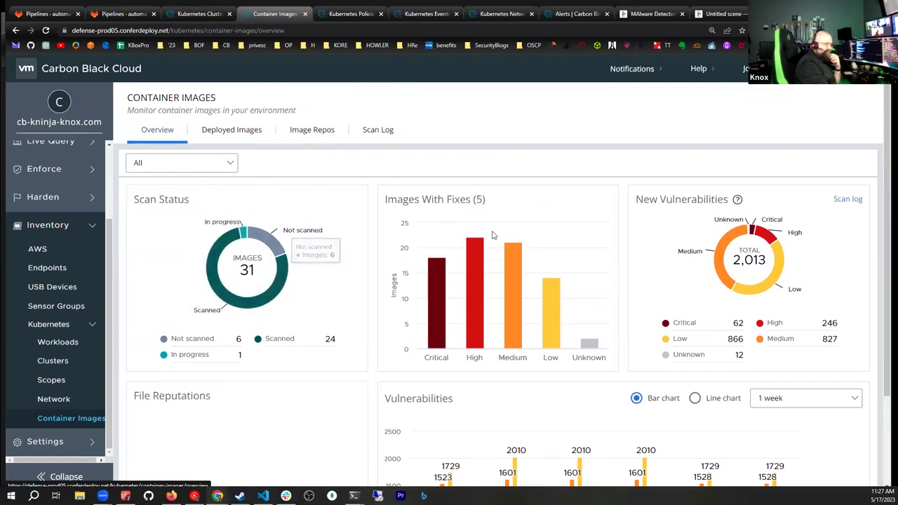
scroll(484, 224, down, 1)
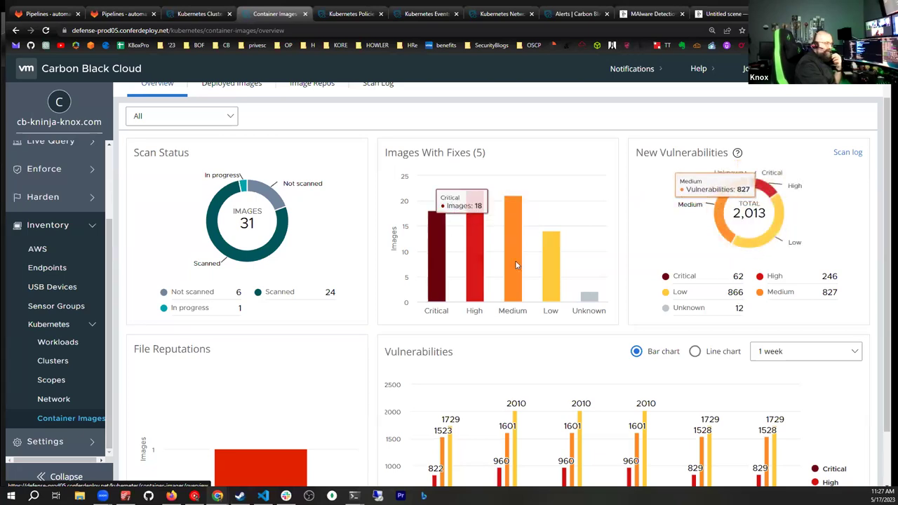
scroll(655, 232, down, 1)
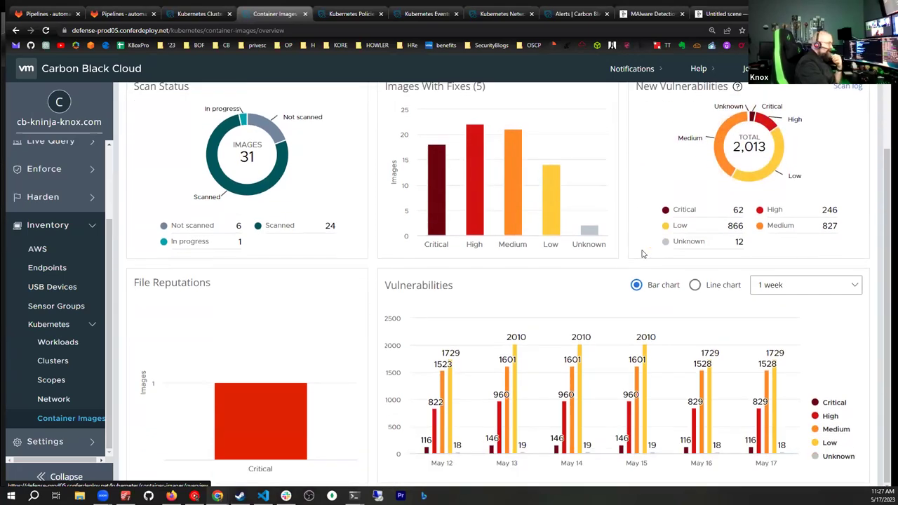
Step: List the deployed images with a critical reputation by drilling down from the File Reputations chart
mouse_move(235, 420)
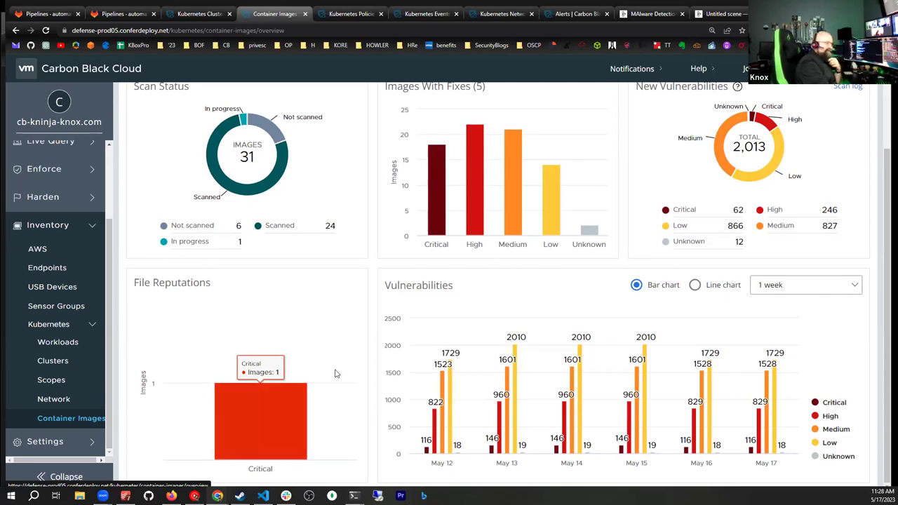
right_click(247, 409)
click(234, 416)
click(234, 416)
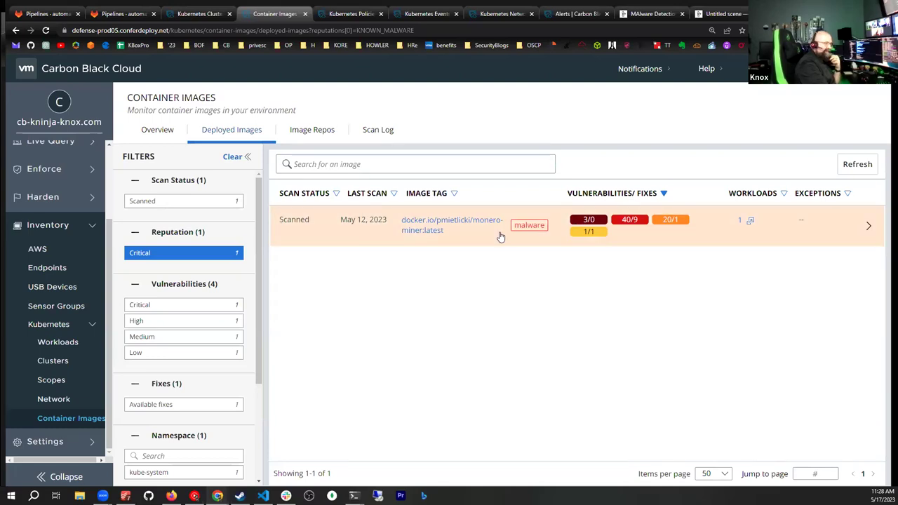
Step: Show the details of the monero-miner image and review its vulnerabilities and file reputations
click(866, 226)
scroll(710, 266, down, 3)
scroll(708, 272, down, 3)
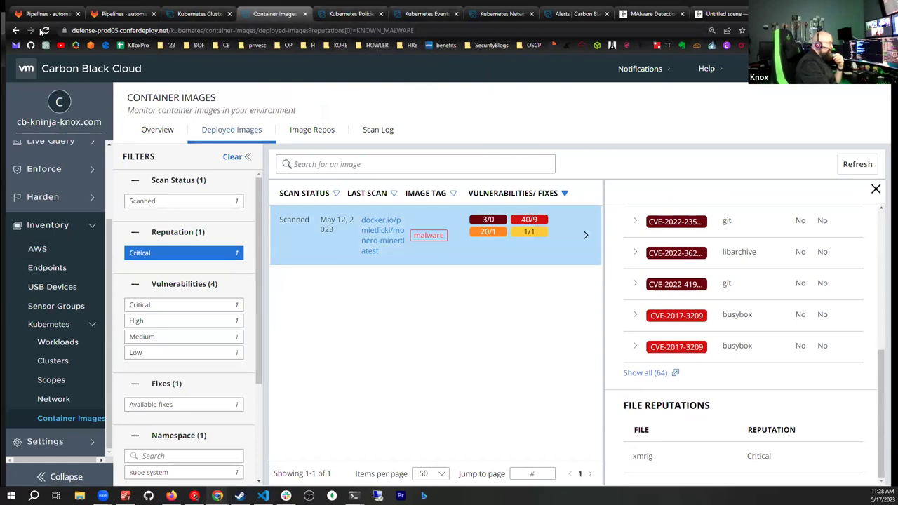
Step: Switch to the Microk8s Demos pipelines in GitLab and open the failed build-python-extra job of pipeline #1754
click(129, 15)
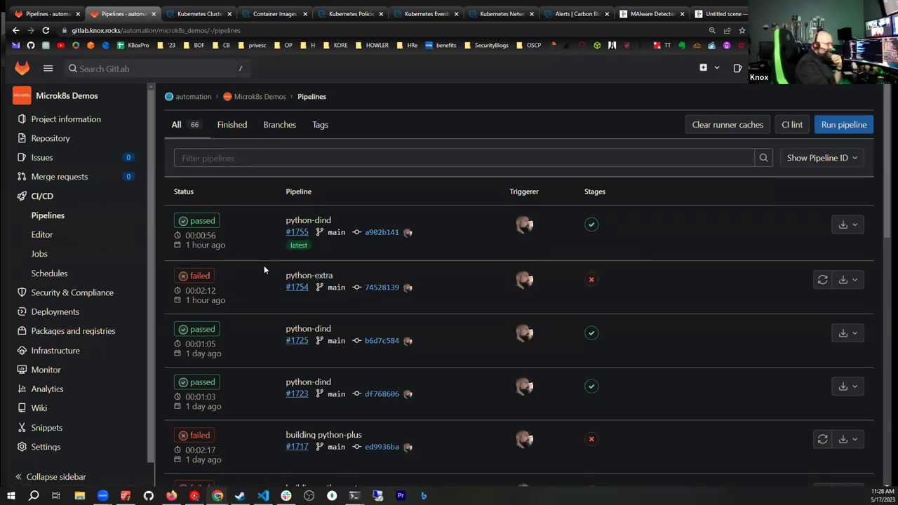
click(589, 280)
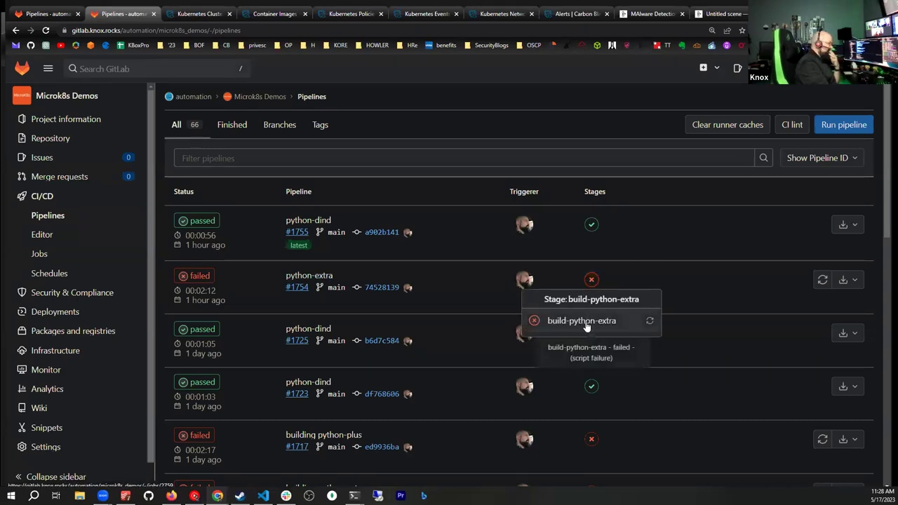
click(584, 320)
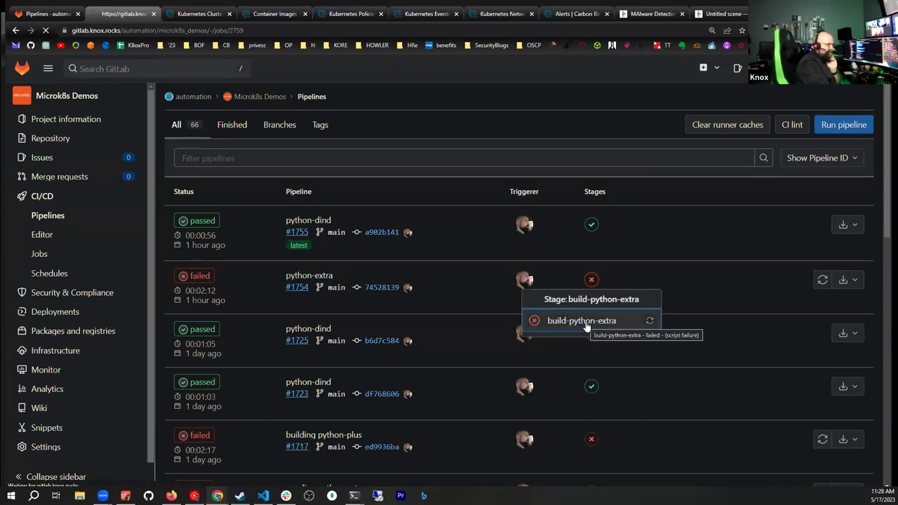
Step: Review the build-python-extra job log at 100% zoom, from the package installation to the cbctl image validation
scroll(350, 244, up, 2)
scroll(355, 244, up, 3)
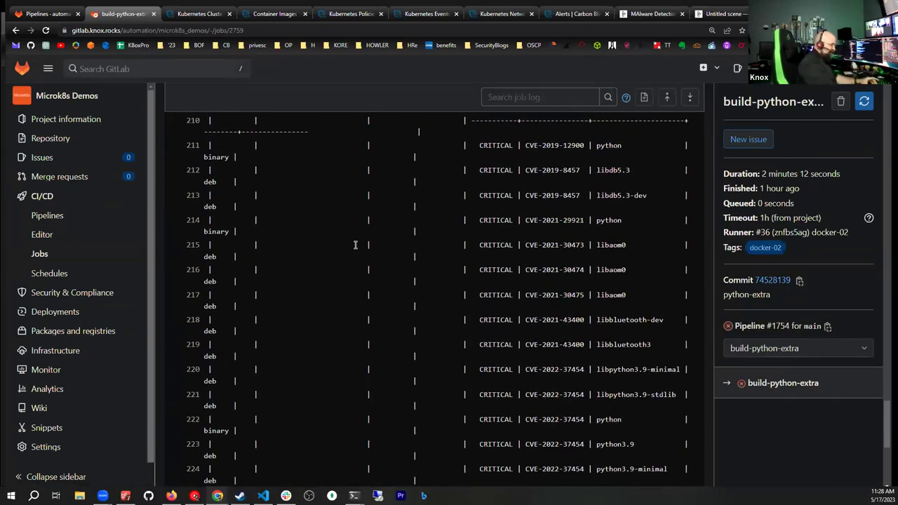
key(ctrl+minus)
key(ctrl+minus)
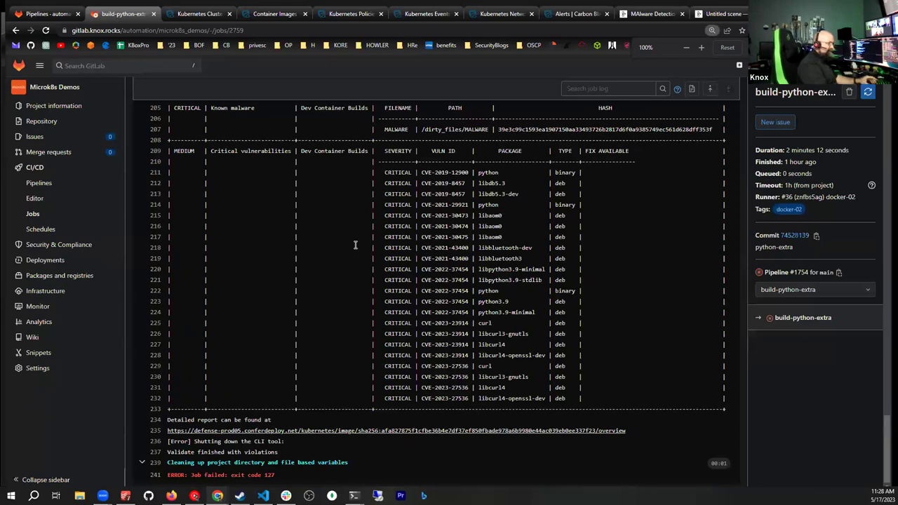
scroll(343, 226, up, 5)
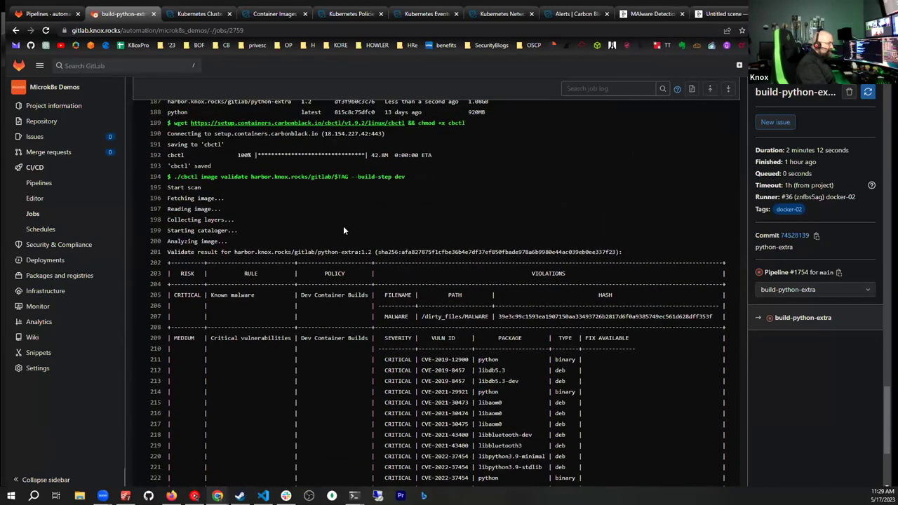
scroll(343, 229, up, 7)
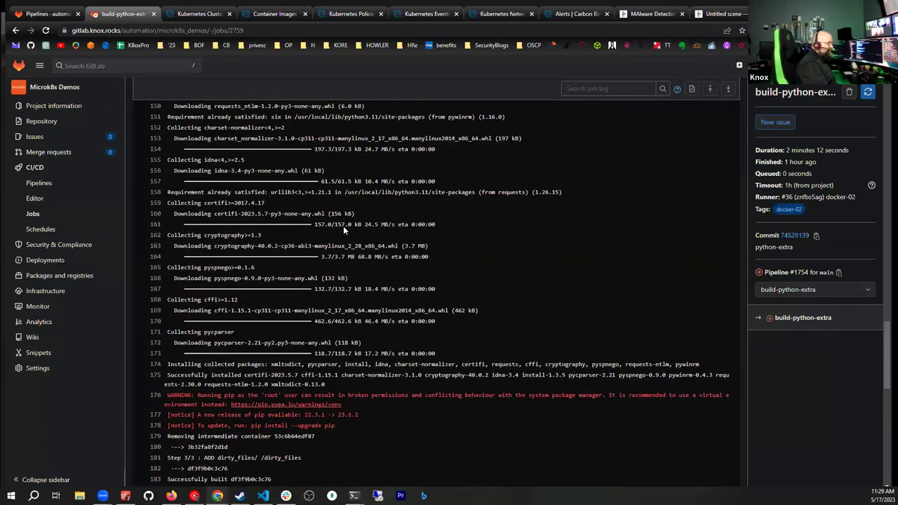
scroll(268, 160, down, 5)
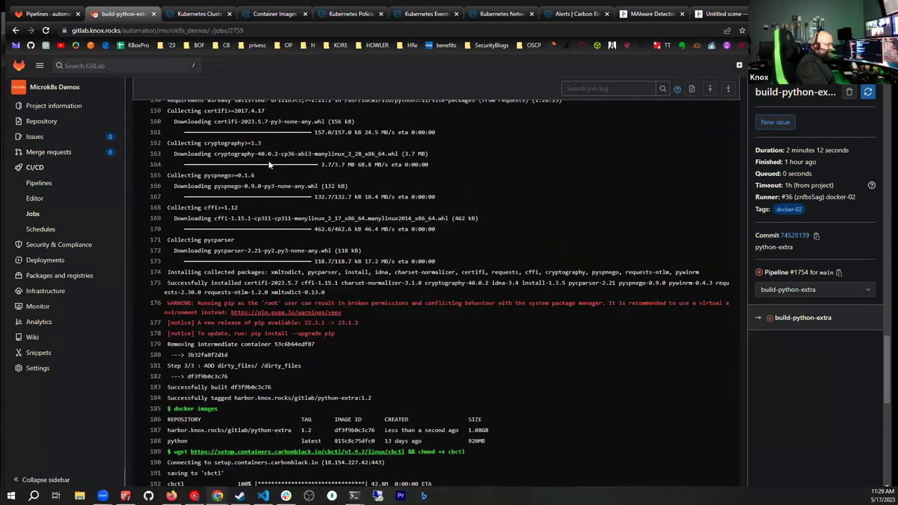
scroll(269, 161, down, 3)
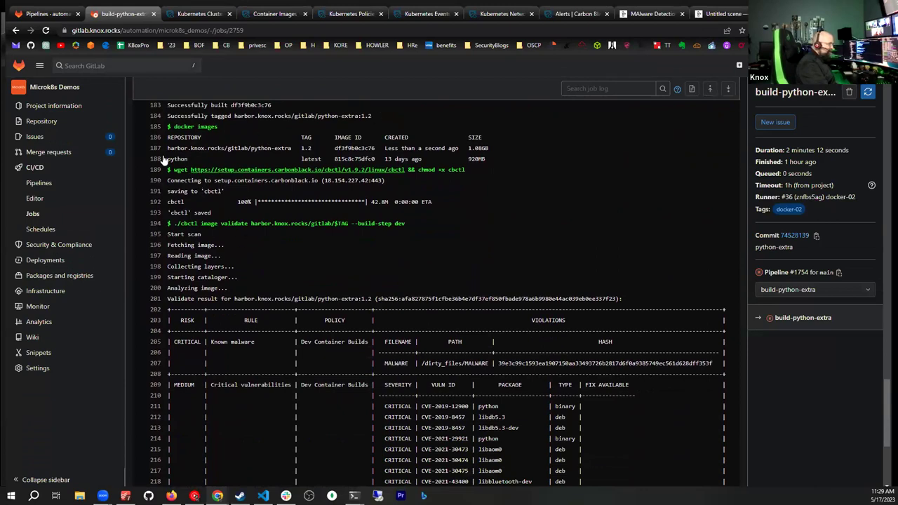
Step: Highlight in turn the cbctl tool, image validate, the Harbor image path and the --build-step option in the log's validation command
drag(179, 223, 200, 223)
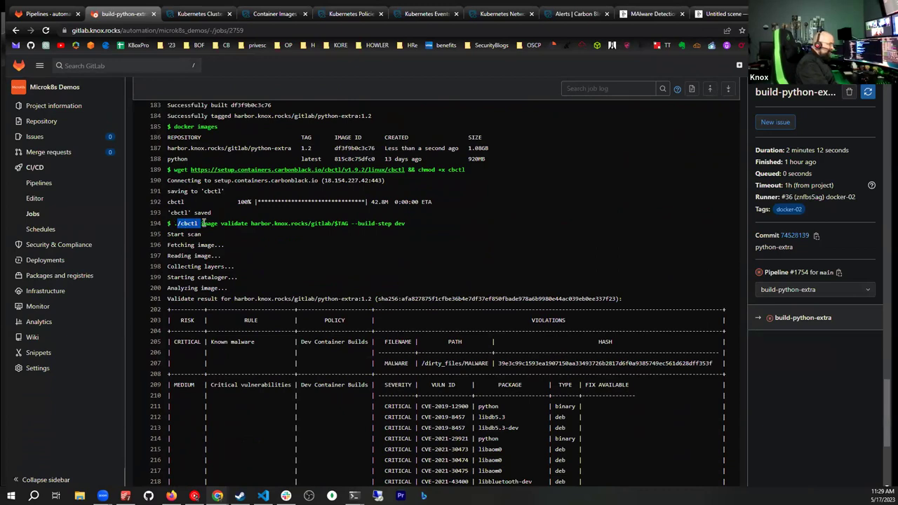
click(201, 223)
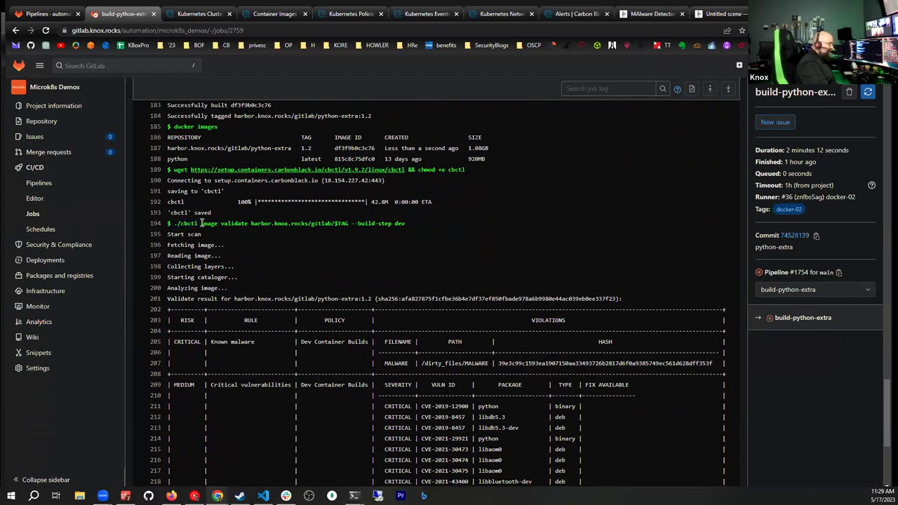
drag(201, 223, 250, 223)
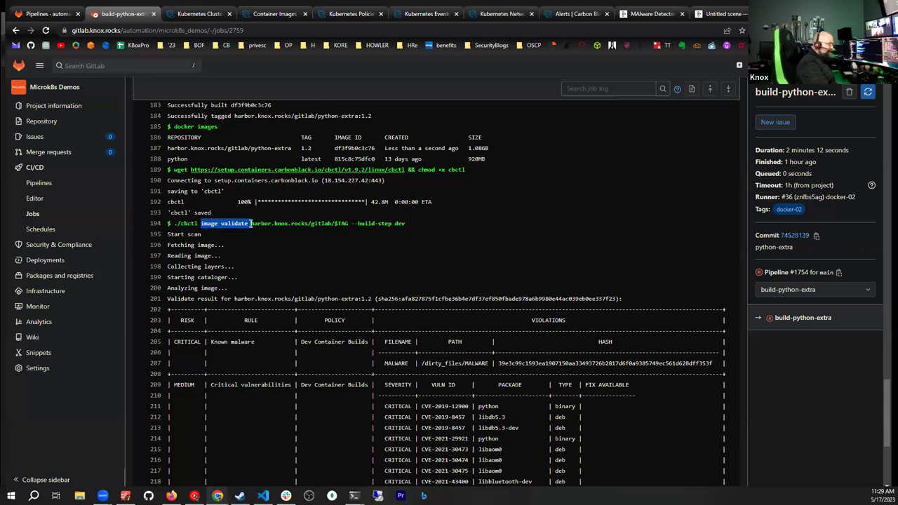
click(277, 249)
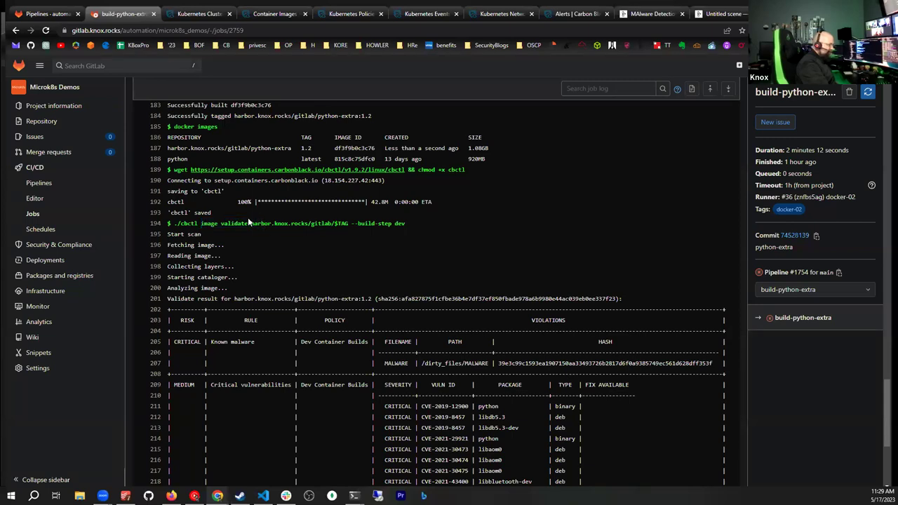
drag(251, 223, 379, 223)
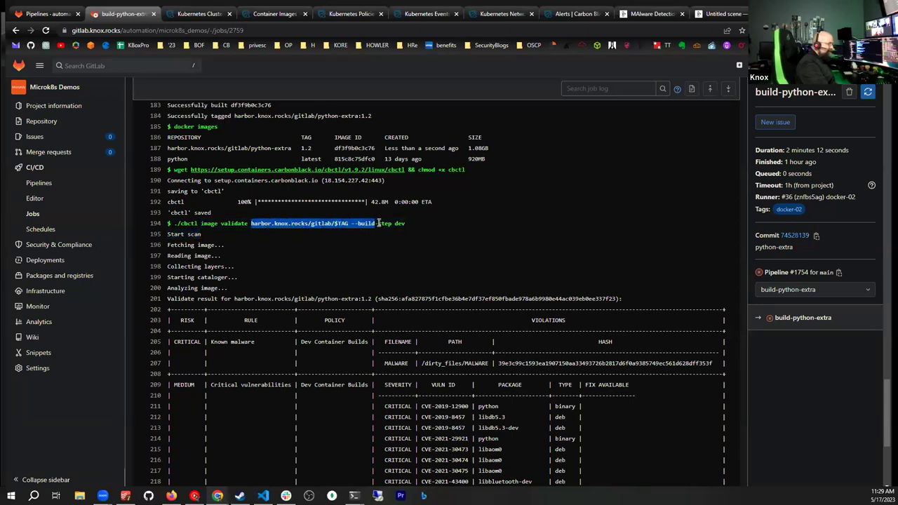
click(388, 241)
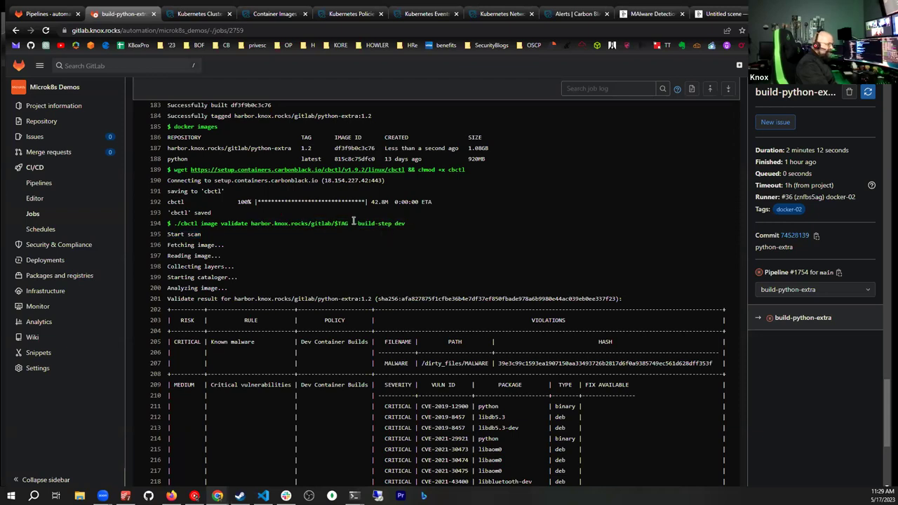
drag(352, 223, 395, 223)
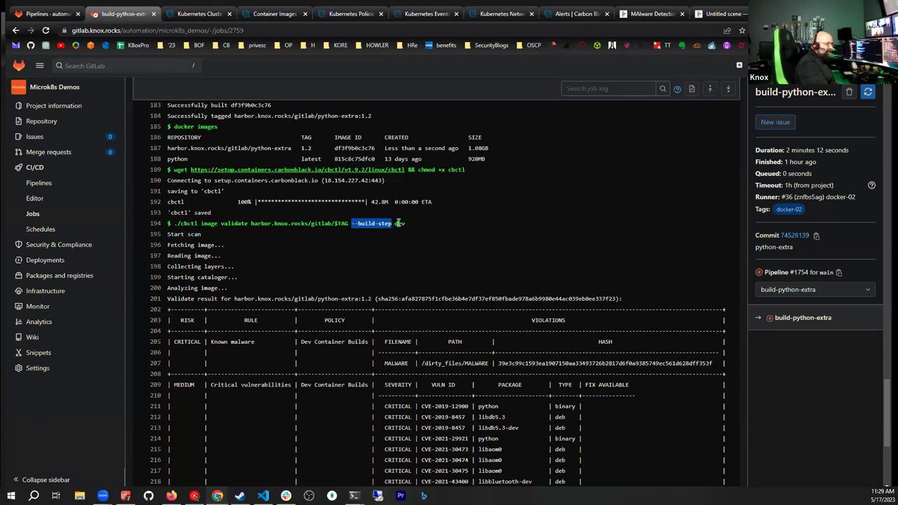
click(397, 223)
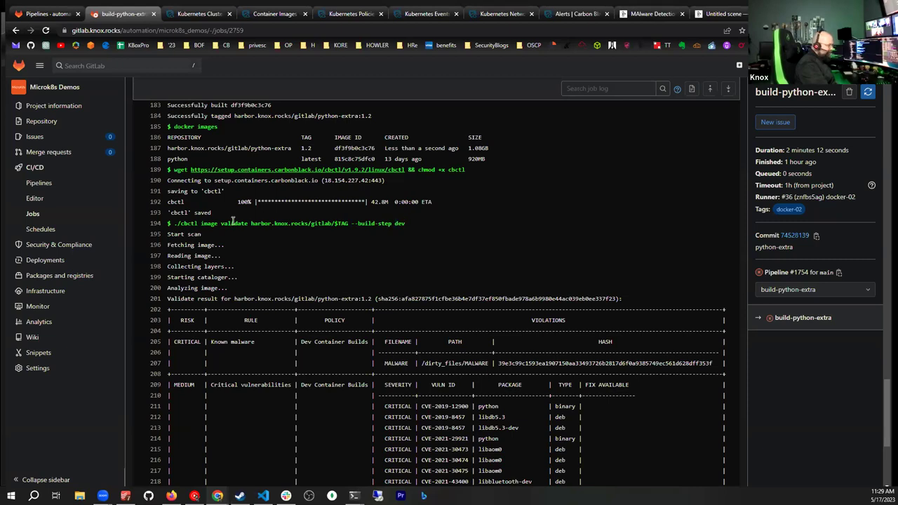
Step: Examine the validation result table for the known malware and critical vulnerability violations of the Dev Container Builds policy
scroll(232, 221, down, 3)
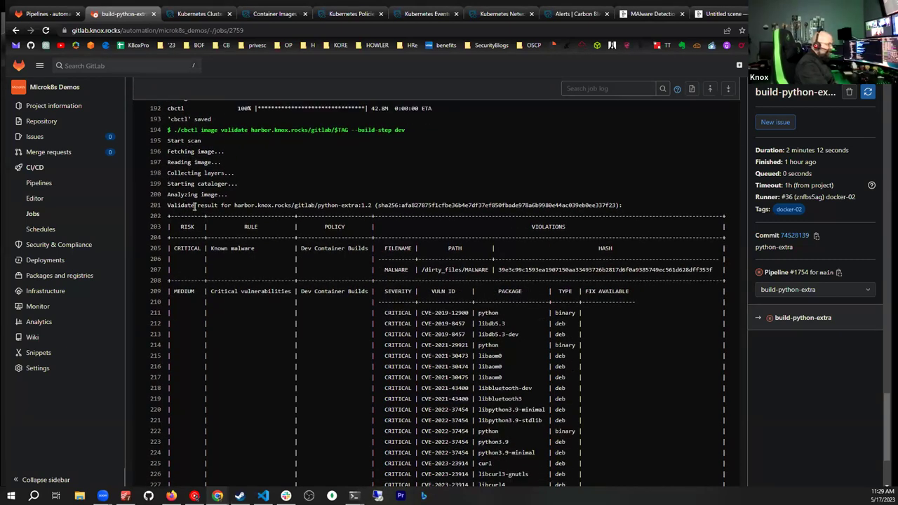
scroll(221, 218, down, 2)
scroll(253, 190, down, 2)
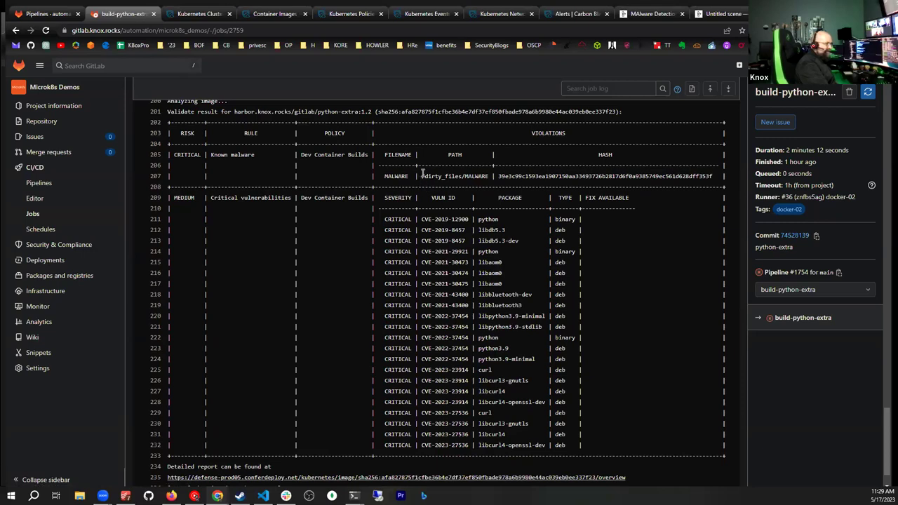
Step: Highlight the MALWARE file path, the Known malware rule and the critical vulnerability rows in the validation result table
drag(422, 174, 494, 176)
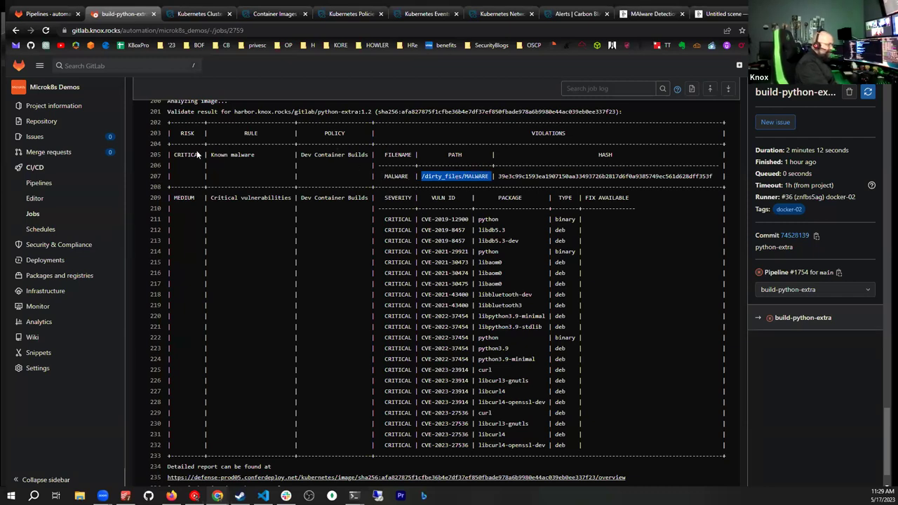
drag(211, 156, 294, 154)
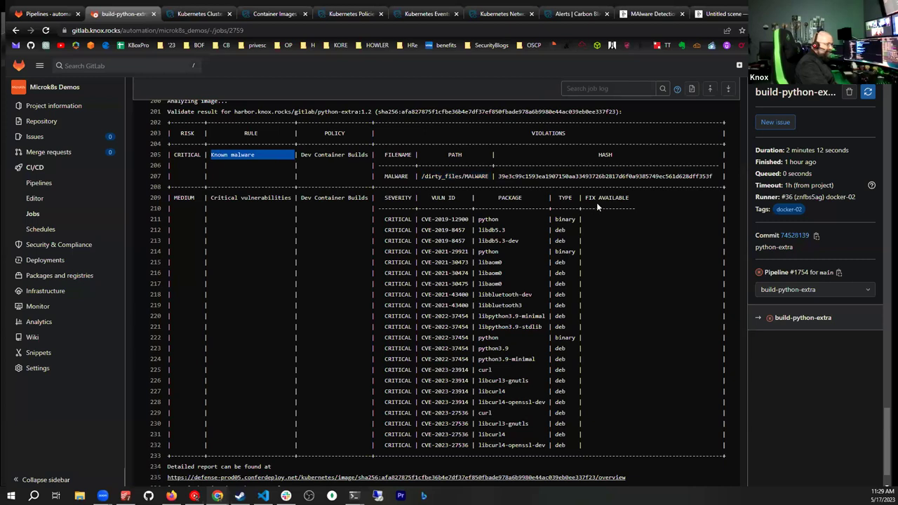
scroll(542, 188, down, 2)
drag(212, 151, 666, 395)
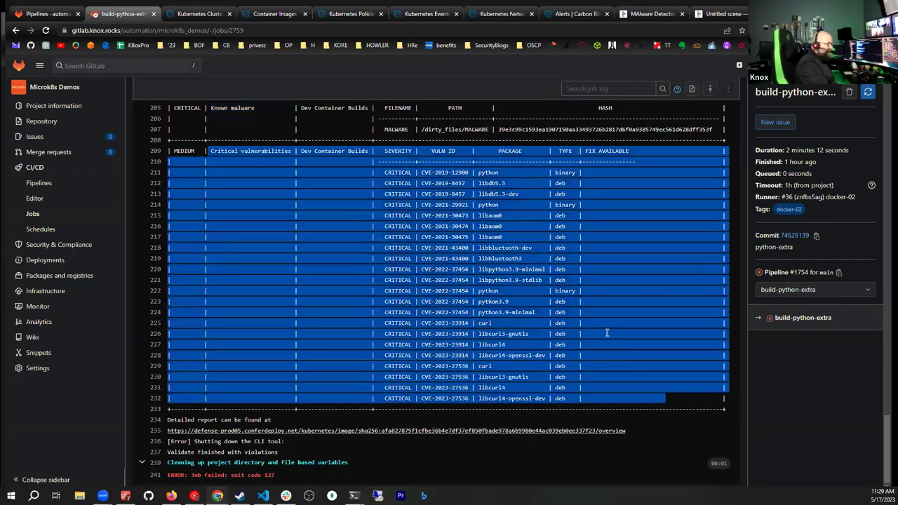
click(183, 447)
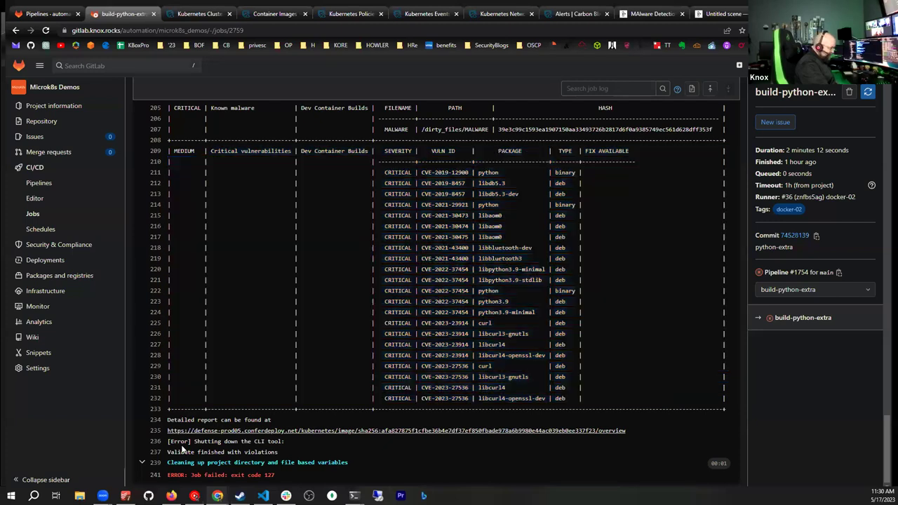
Step: Highlight the violations message and the job failure line with exit code 127 in the job log
drag(169, 452, 303, 456)
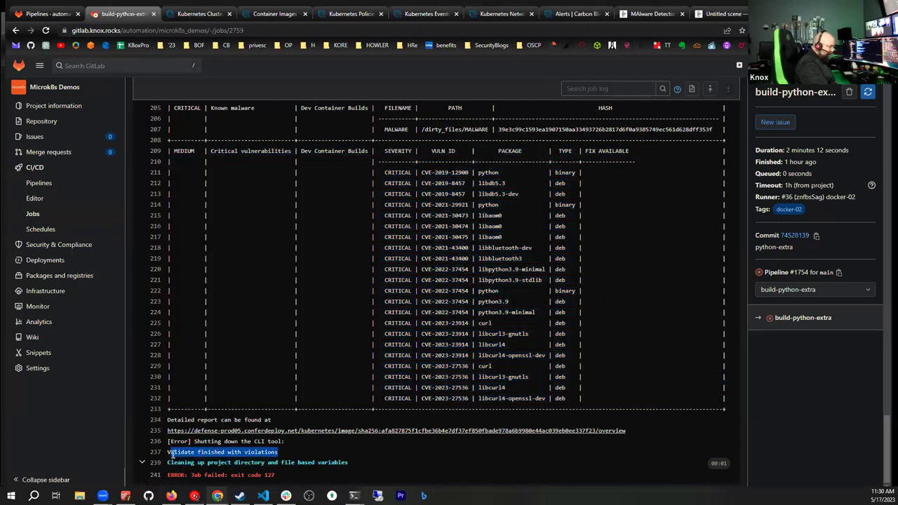
click(296, 450)
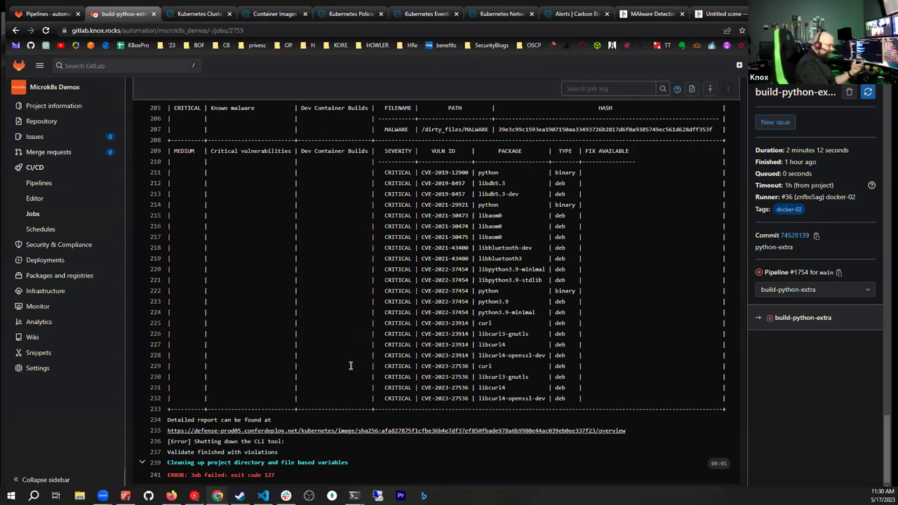
drag(168, 474, 276, 475)
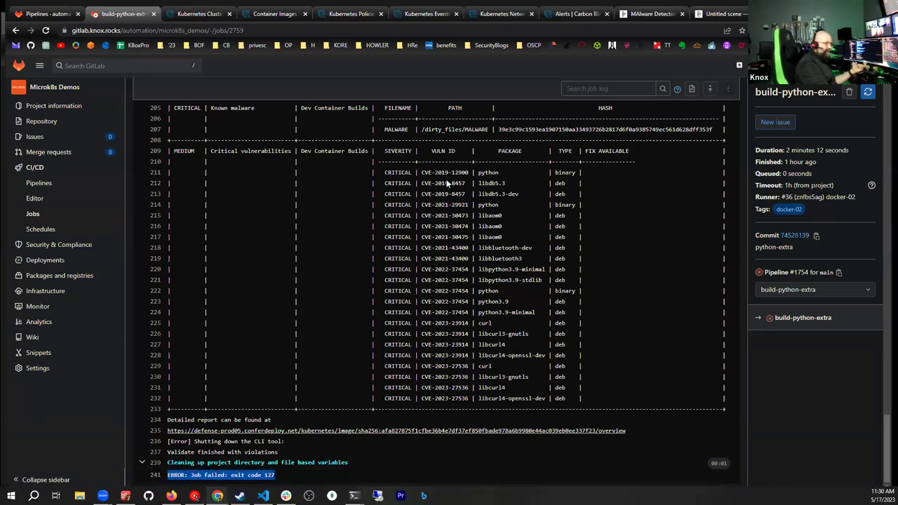
Step: Highlight the --build-step dev option in the log's cbctl validation command, down to the word dev
scroll(447, 183, up, 5)
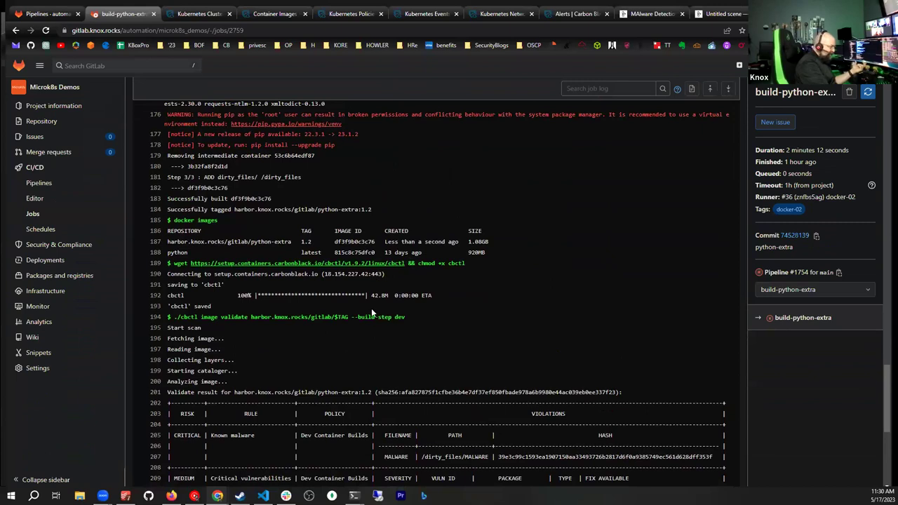
drag(349, 317, 441, 316)
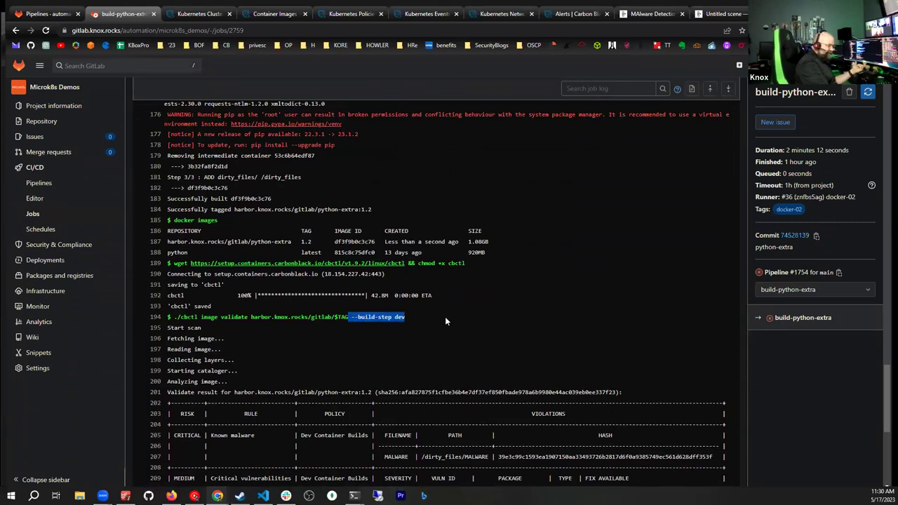
click(397, 317)
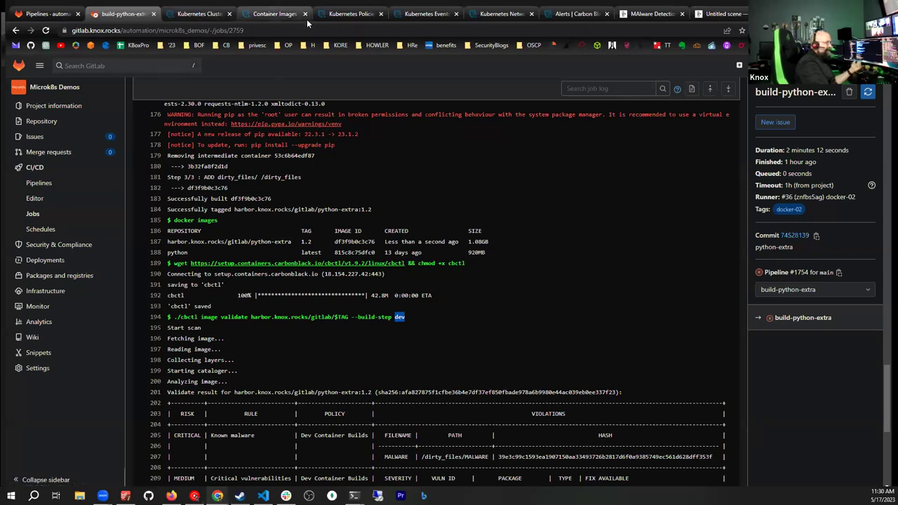
Step: View the hardening policies in Carbon Black Cloud, return to the GitLab job log and highlight the Dev Container Builds policy name
click(348, 16)
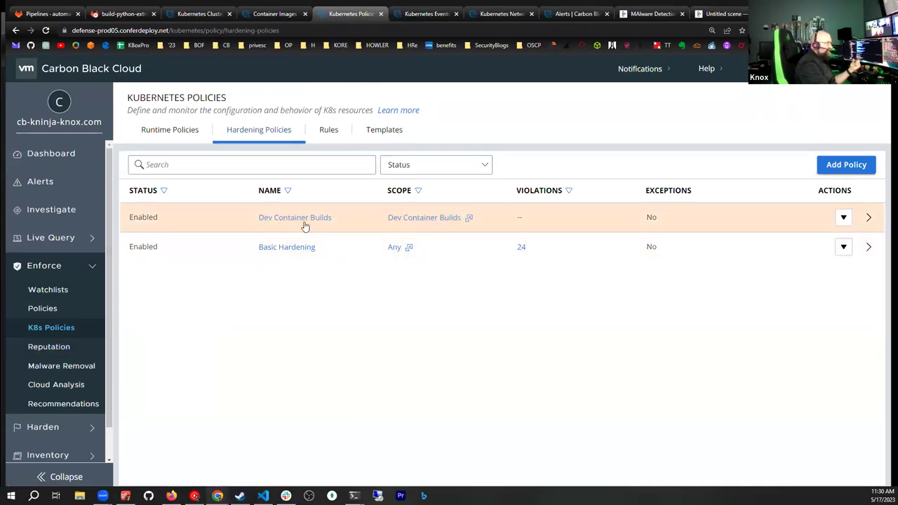
click(123, 13)
scroll(414, 290, down, 4)
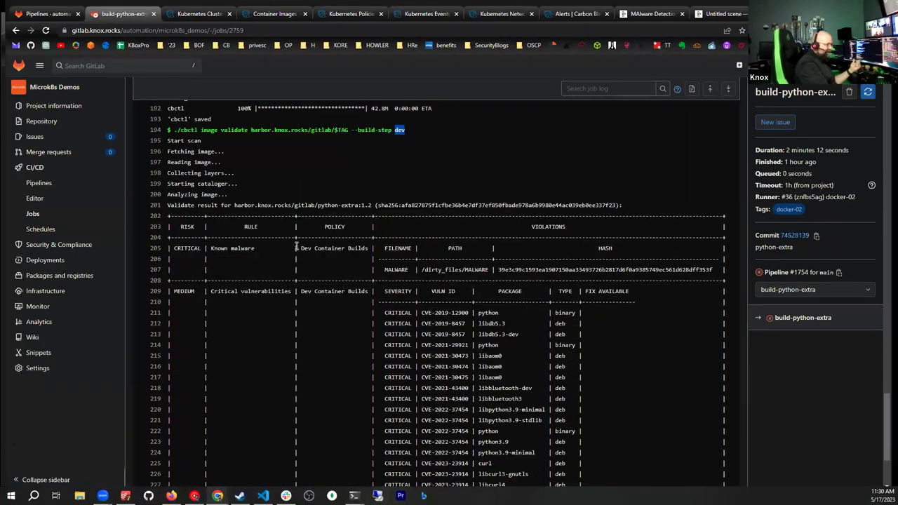
drag(296, 247, 378, 248)
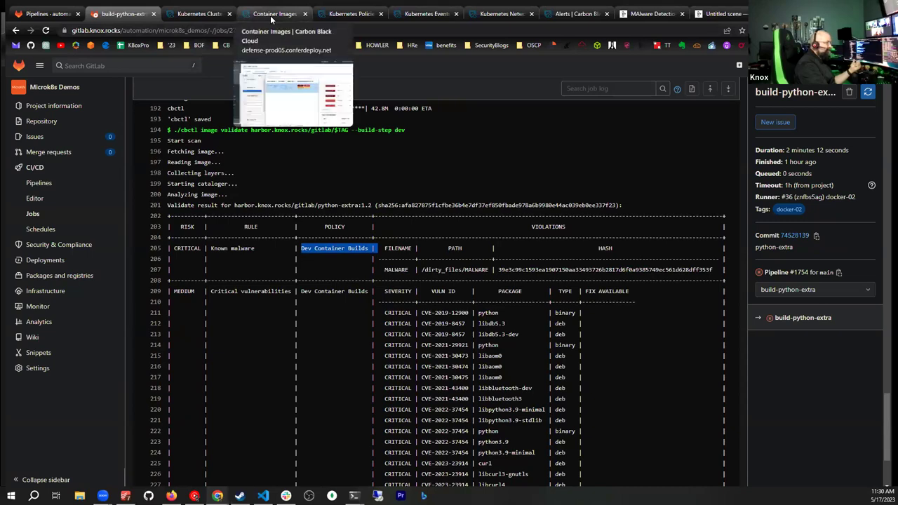
Step: Open the Dev Container Builds hardening policy in Carbon Black Cloud and advance to its Add Rules stage
click(349, 13)
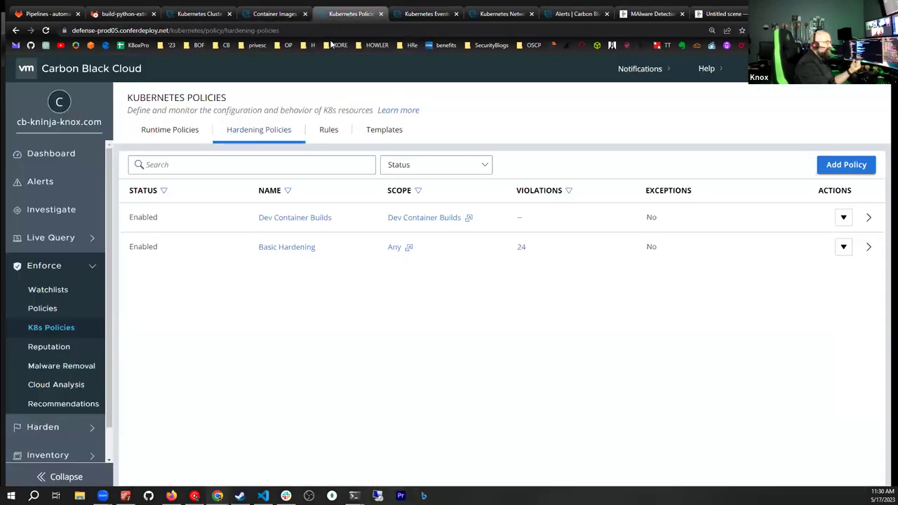
click(302, 219)
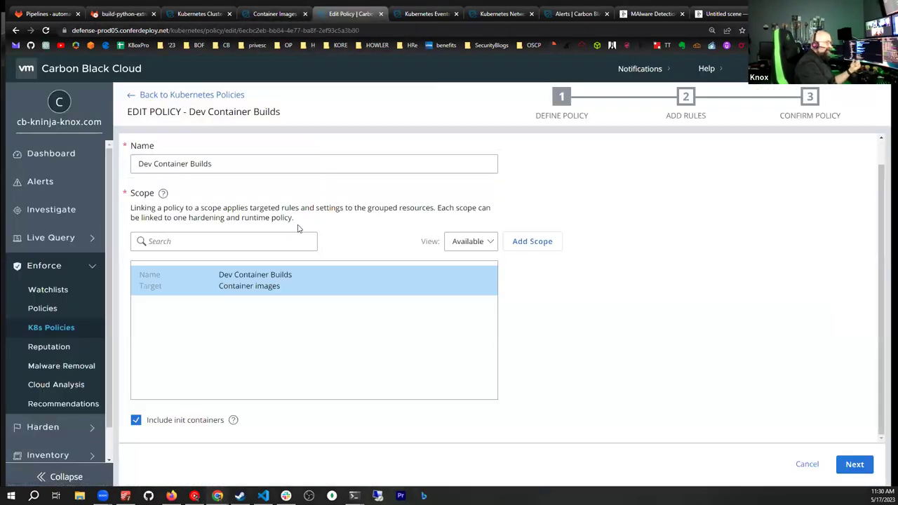
click(849, 468)
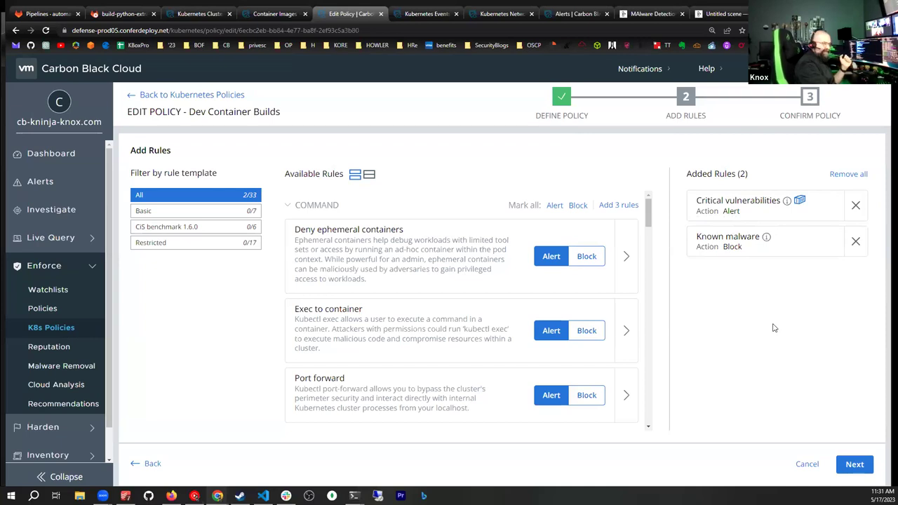
Step: Review the available policy rules, including the Command and Container Images categories
scroll(427, 256, down, 2)
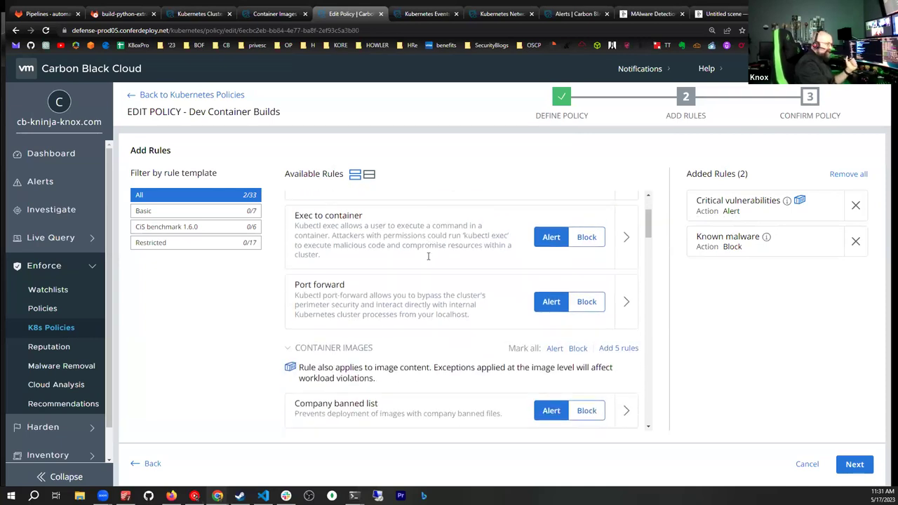
scroll(456, 302, down, 5)
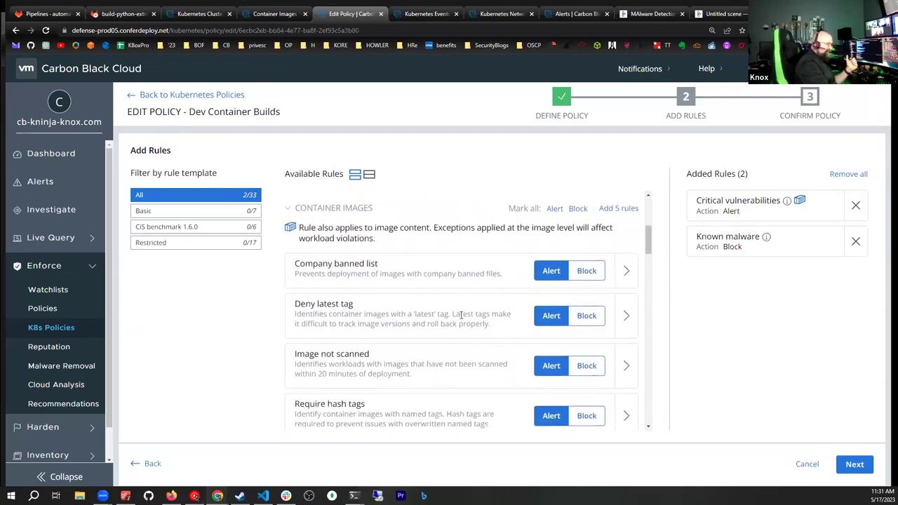
scroll(461, 315, down, 2)
scroll(461, 317, up, 8)
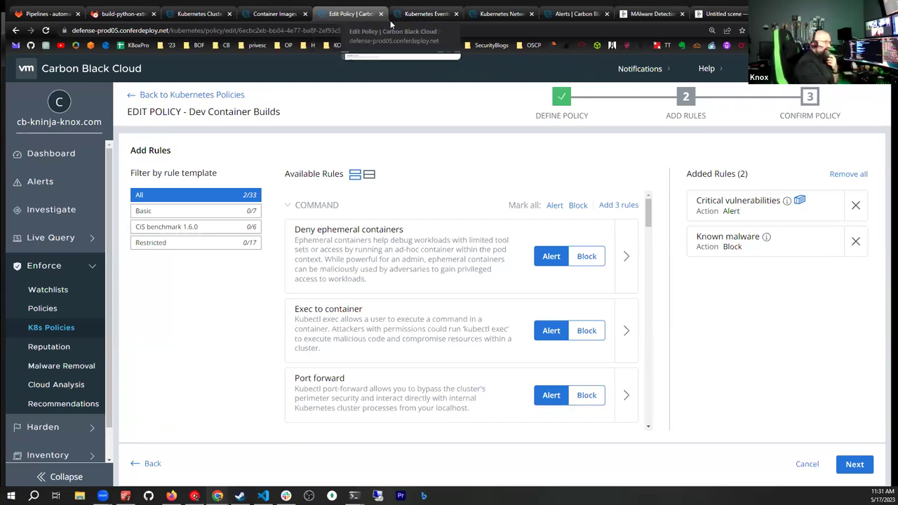
Step: Show the Kubernetes events overview and inspect the May 16 entry in the one-week All Events chart
click(428, 14)
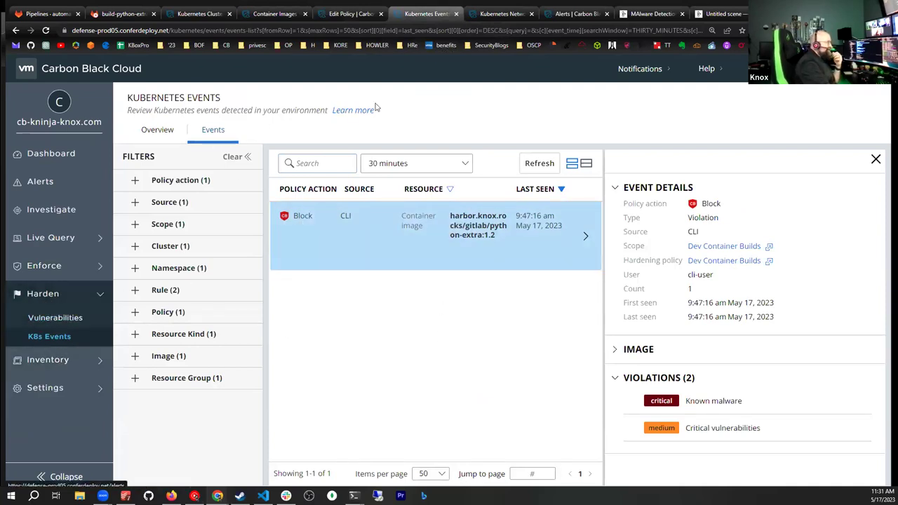
click(42, 295)
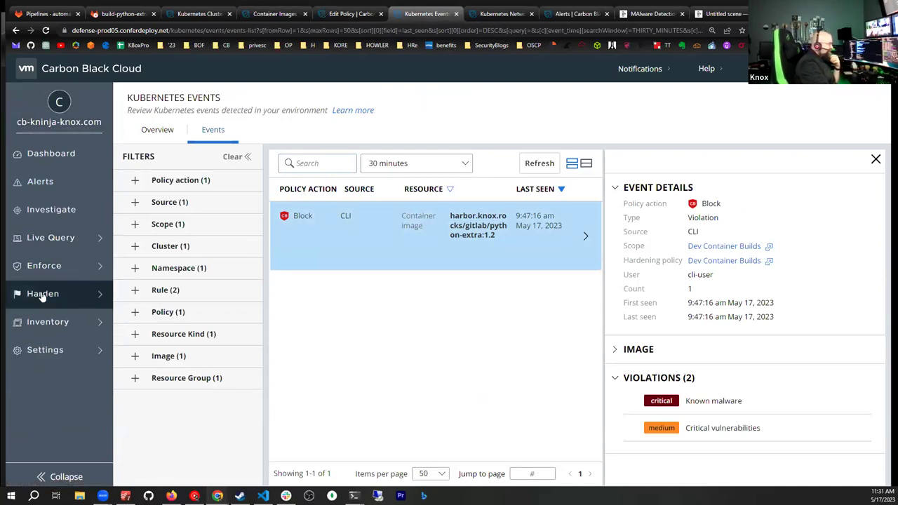
click(42, 295)
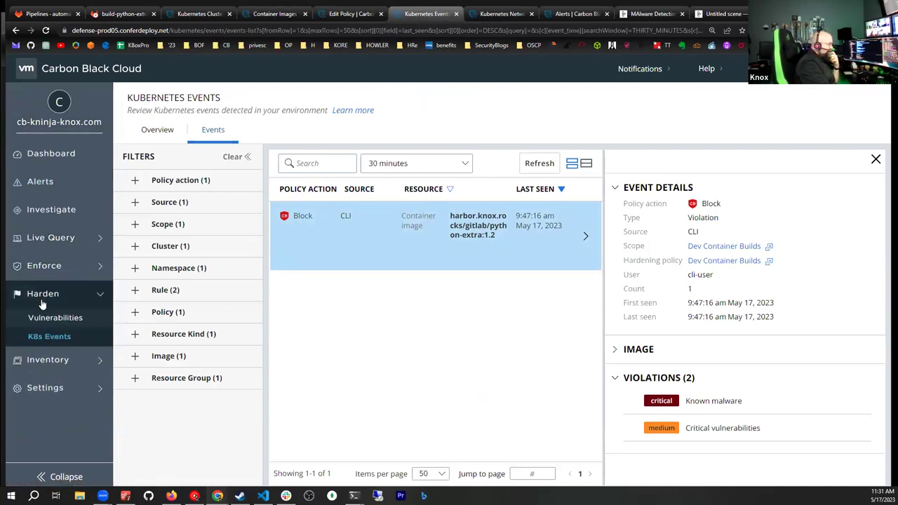
click(57, 338)
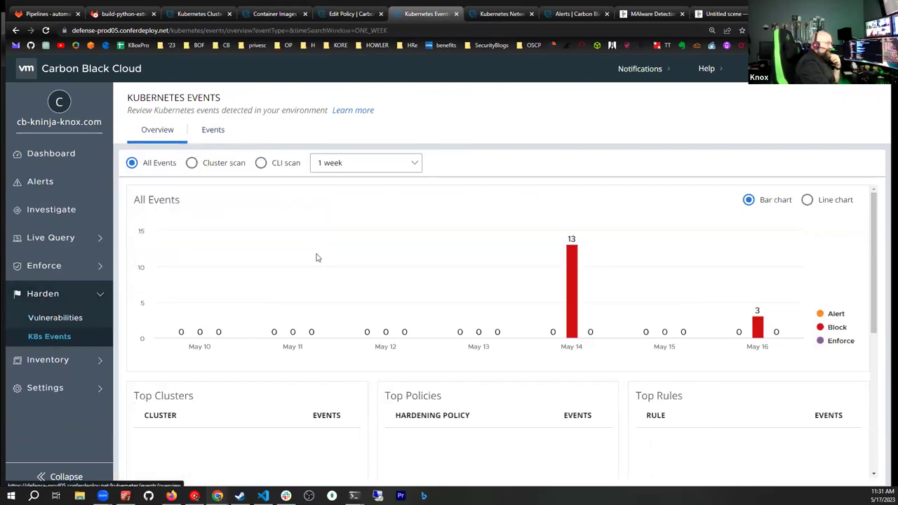
mouse_move(758, 334)
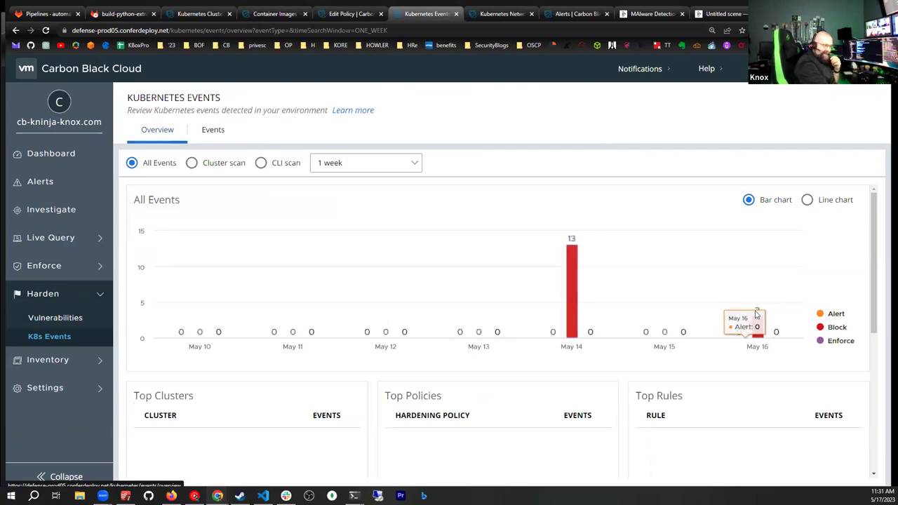
Step: List the Kubernetes events, open the blocked python-extra:1.2 event and examine its image details and violations
click(212, 131)
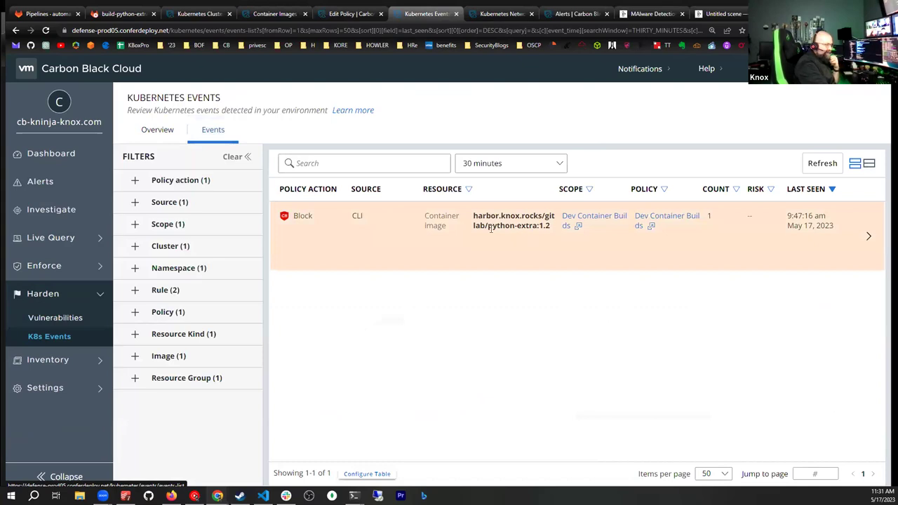
mouse_move(789, 216)
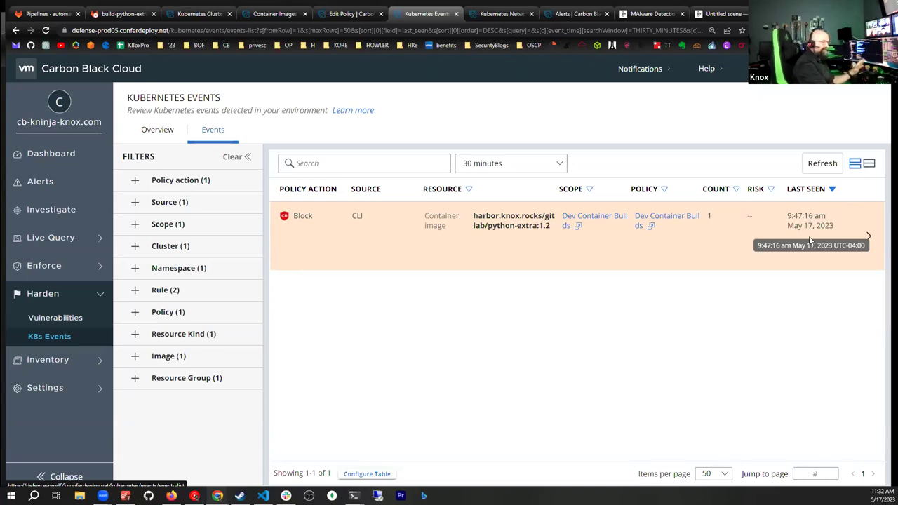
click(867, 237)
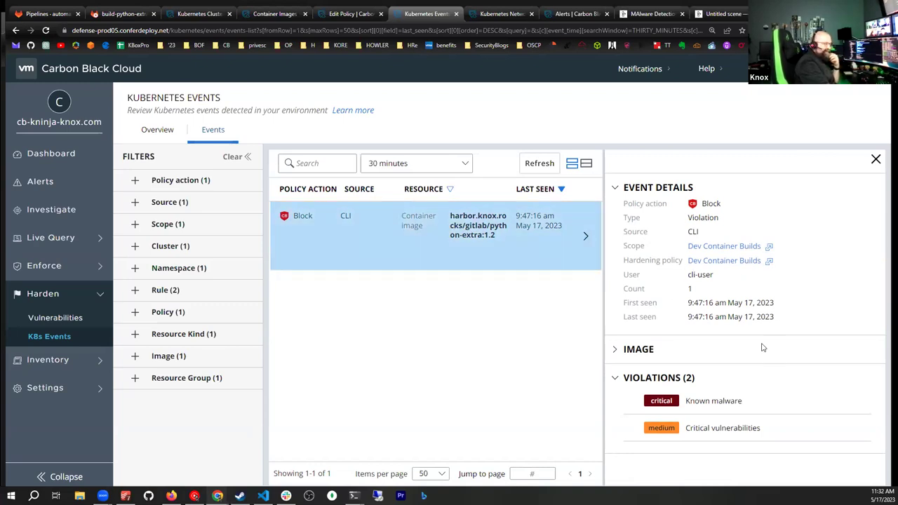
click(616, 351)
scroll(663, 343, down, 2)
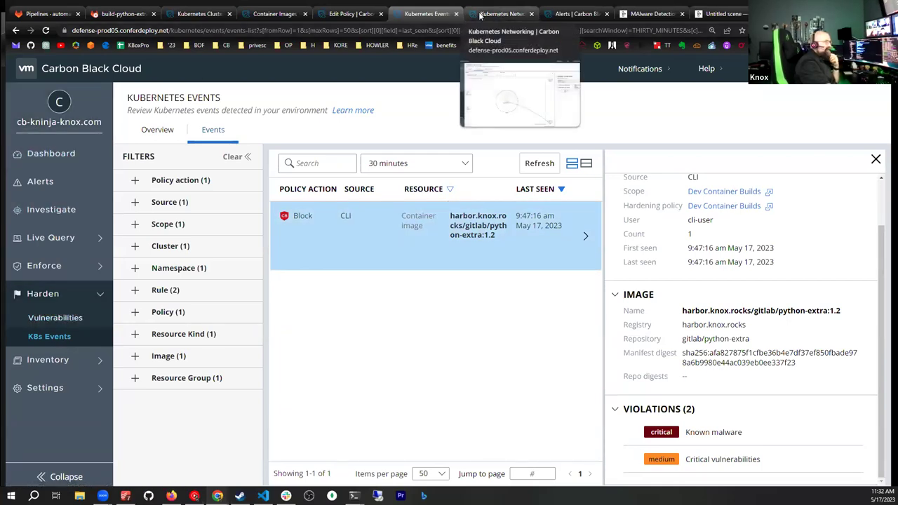
Step: Look over the Carbon Black Cloud alerts and switch to the Excalidraw diagram of the AWS and Monero mining pool setup
click(575, 14)
scroll(423, 209, down, 1)
scroll(439, 225, up, 1)
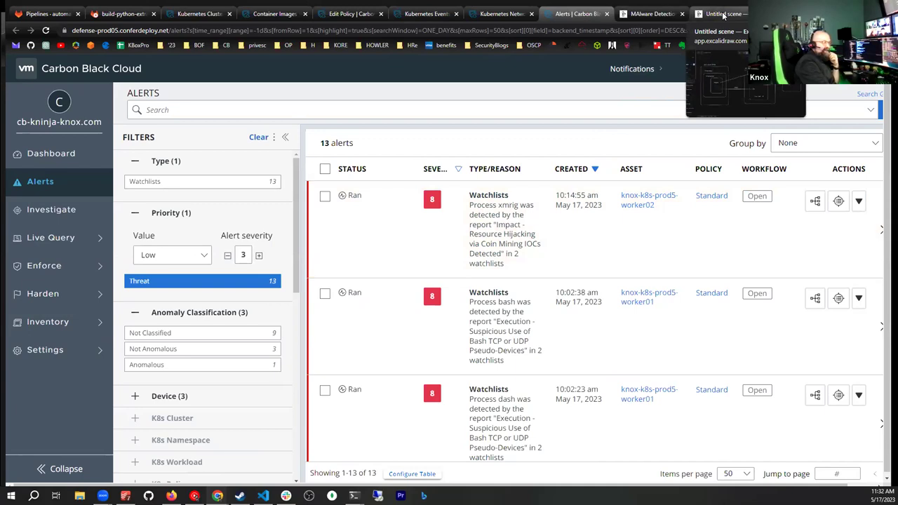
click(723, 14)
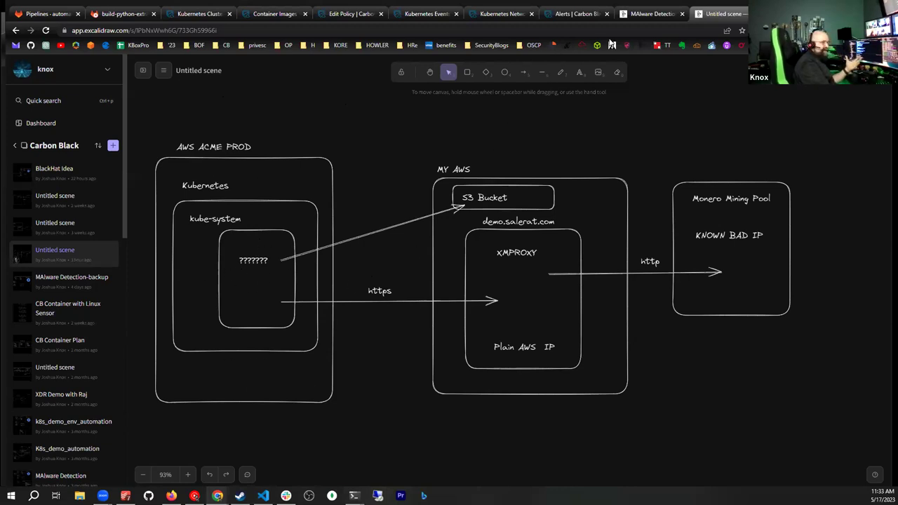
Step: Return to the alerts, review the xmrig coin-mining alert's details and display the full command line of its busybox parent process
click(569, 13)
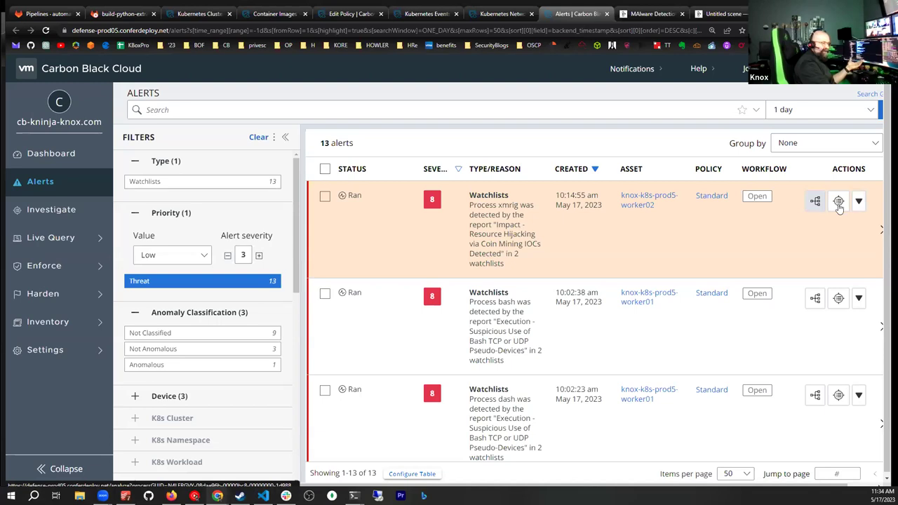
click(882, 236)
scroll(699, 206, down, 2)
scroll(701, 207, up, 1)
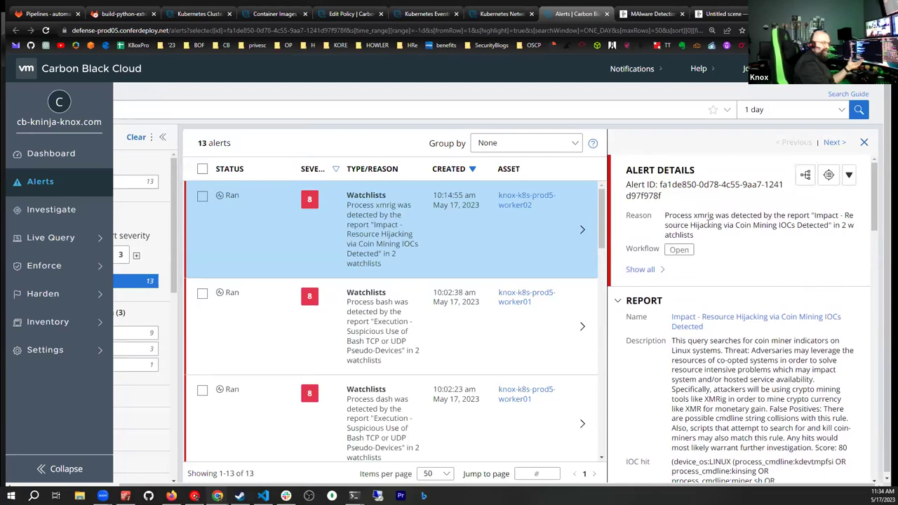
scroll(736, 240, down, 4)
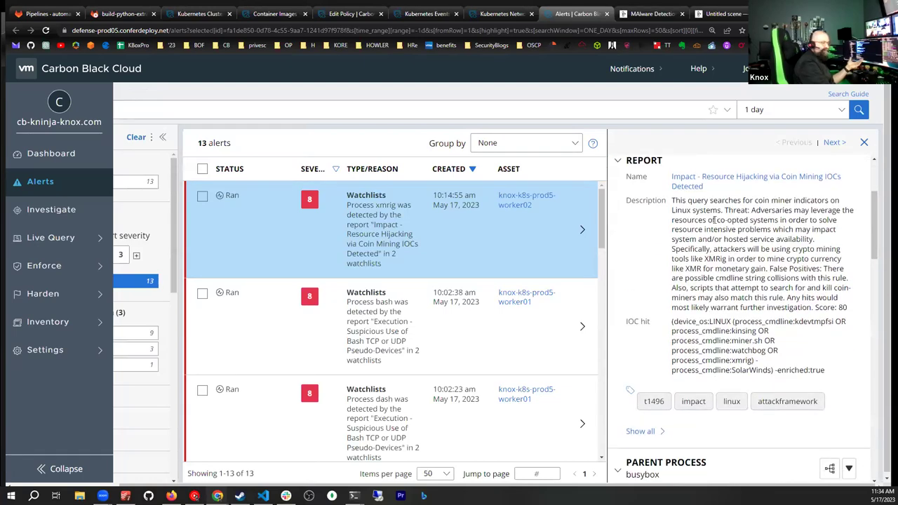
scroll(800, 270, down, 8)
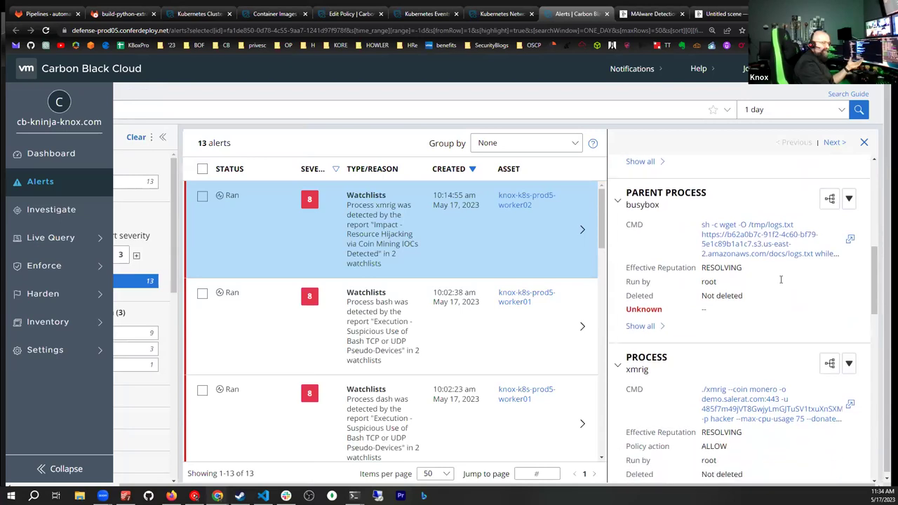
click(850, 230)
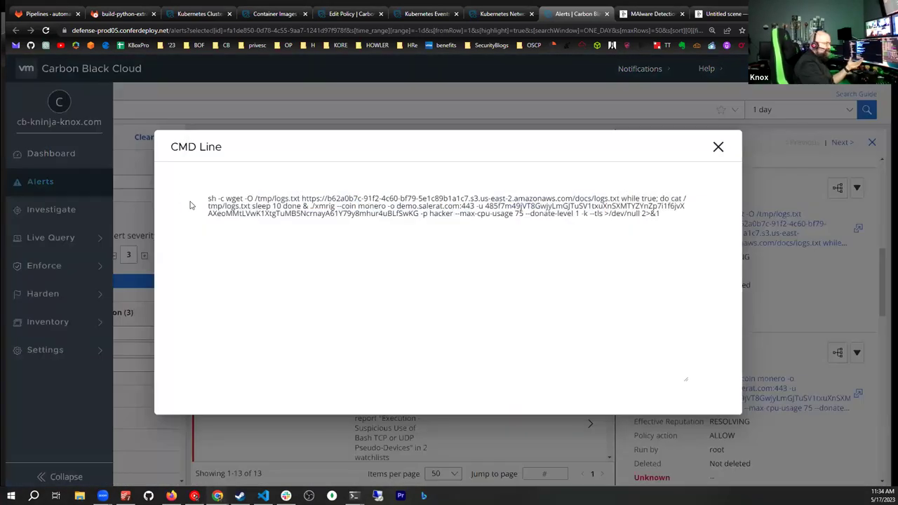
Step: Close the command line view and review the xmrig alert's remediation, device, alert history, threat history and report details
click(718, 147)
scroll(772, 266, down, 2)
scroll(775, 273, down, 2)
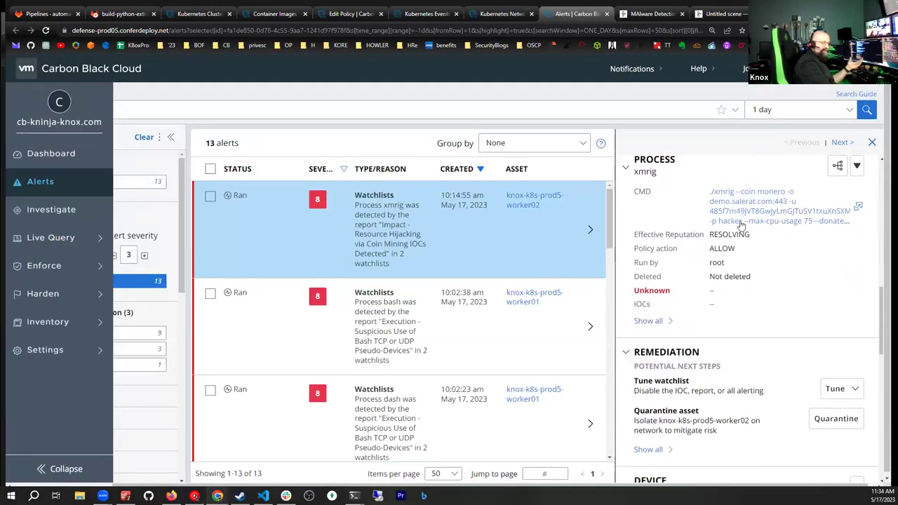
scroll(739, 224, down, 1)
scroll(740, 224, down, 5)
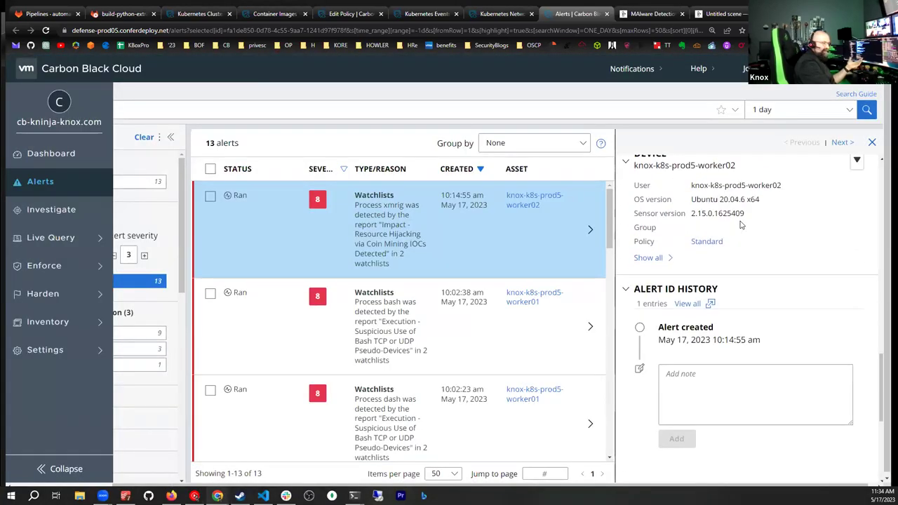
scroll(740, 225, down, 2)
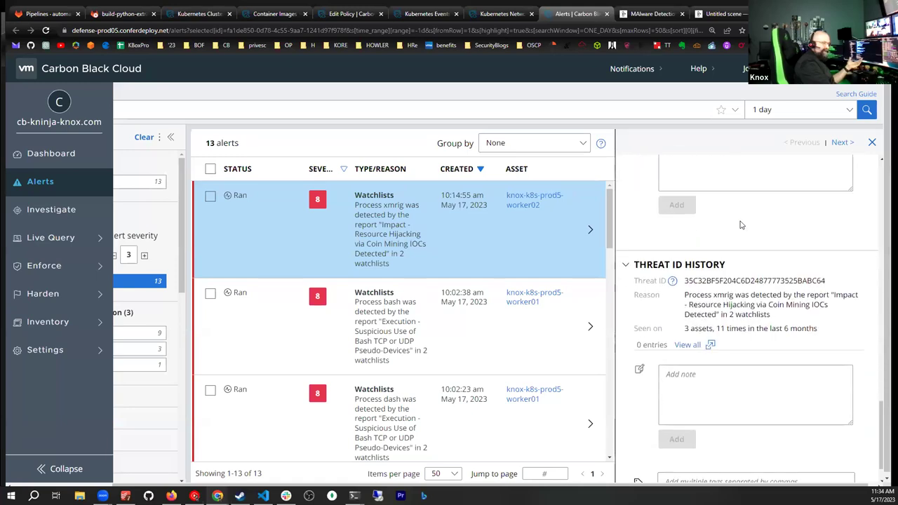
scroll(740, 225, up, 12)
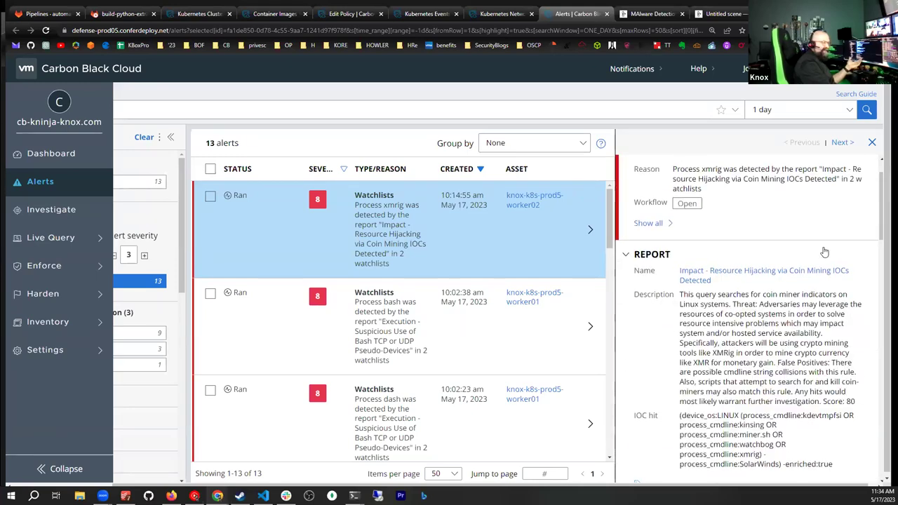
scroll(824, 249, up, 2)
Step: Open the xmrig alert's process analysis and trace its process tree through child and parent busybox processes to containerd-shim-runc-v2 and systemd
click(810, 180)
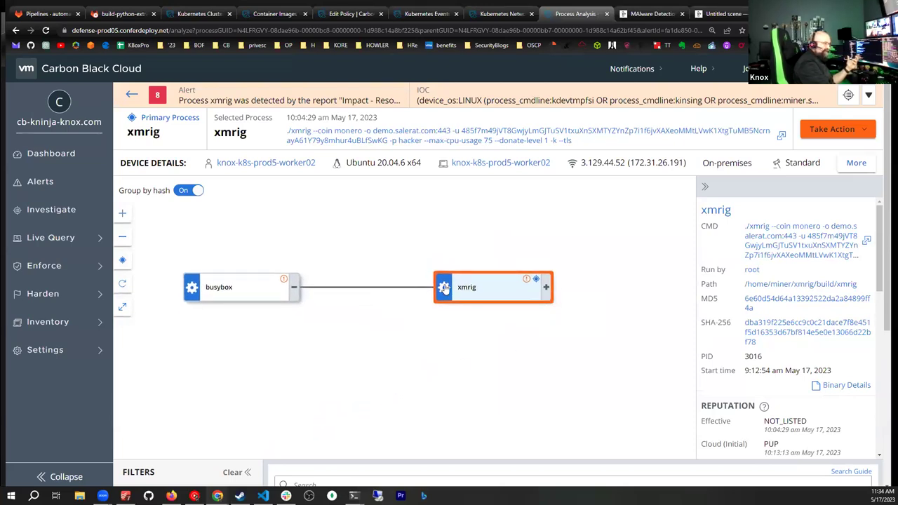
click(547, 289)
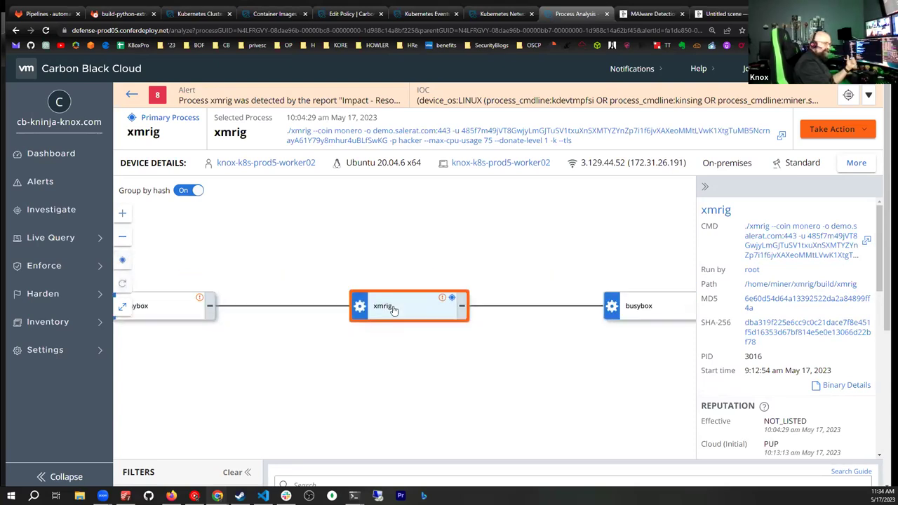
drag(582, 258, 437, 232)
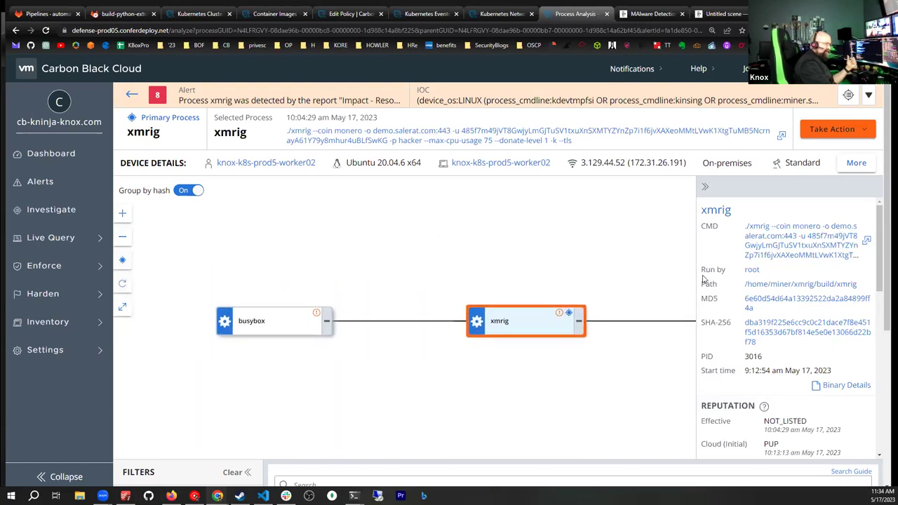
click(214, 276)
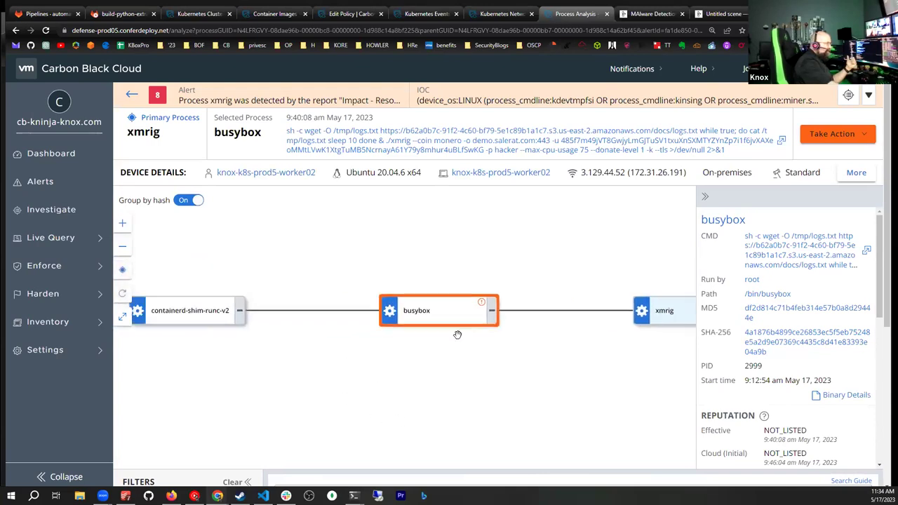
click(311, 272)
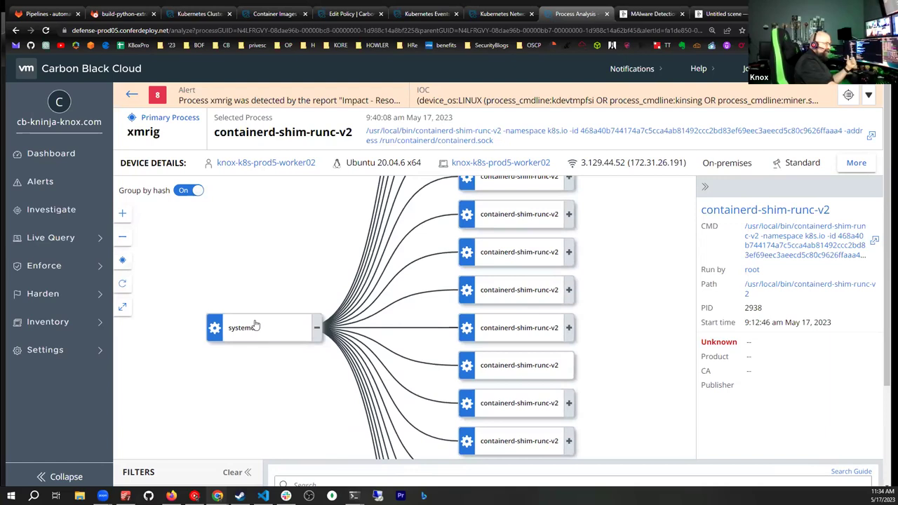
drag(283, 387, 236, 307)
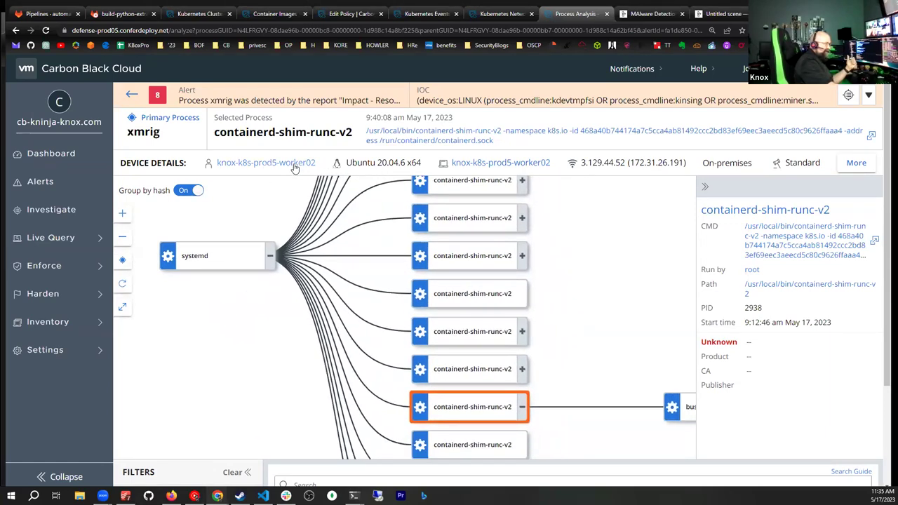
drag(428, 242, 42, 209)
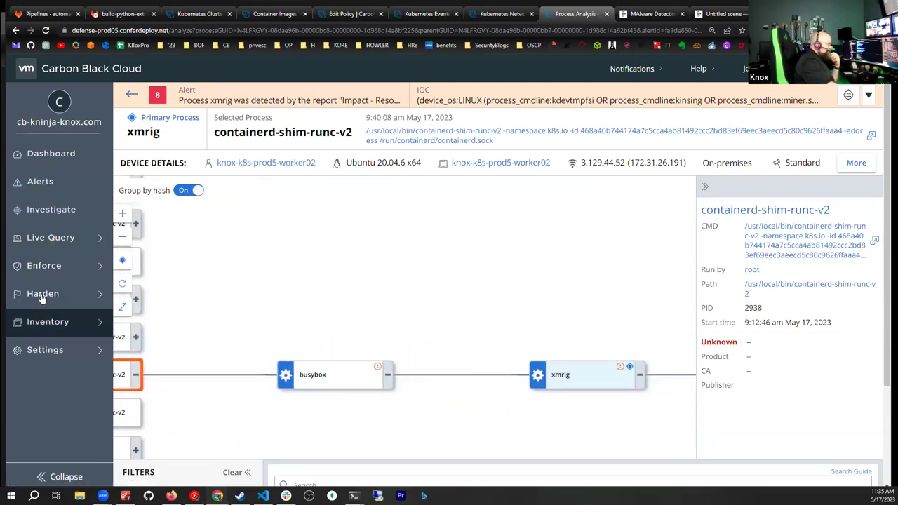
Step: Open the Kubernetes workloads inventory
click(49, 326)
scroll(53, 357, down, 2)
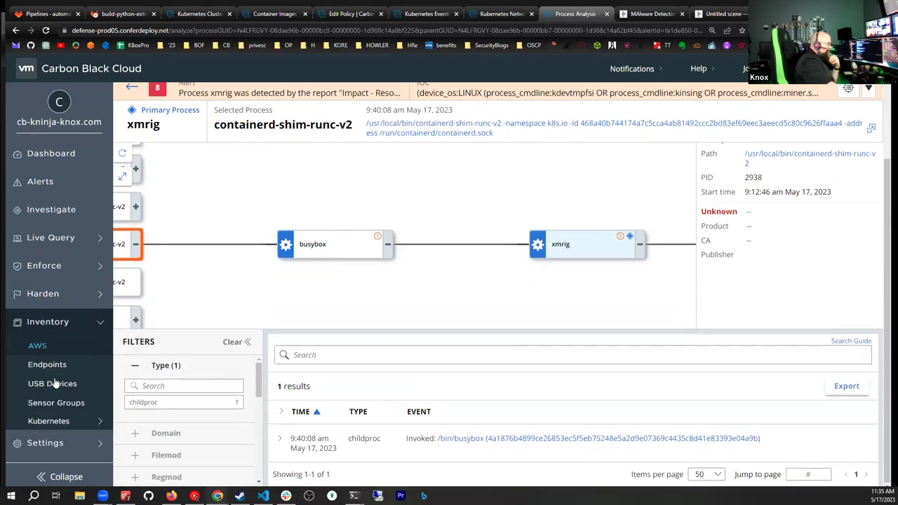
click(57, 420)
scroll(55, 389, down, 2)
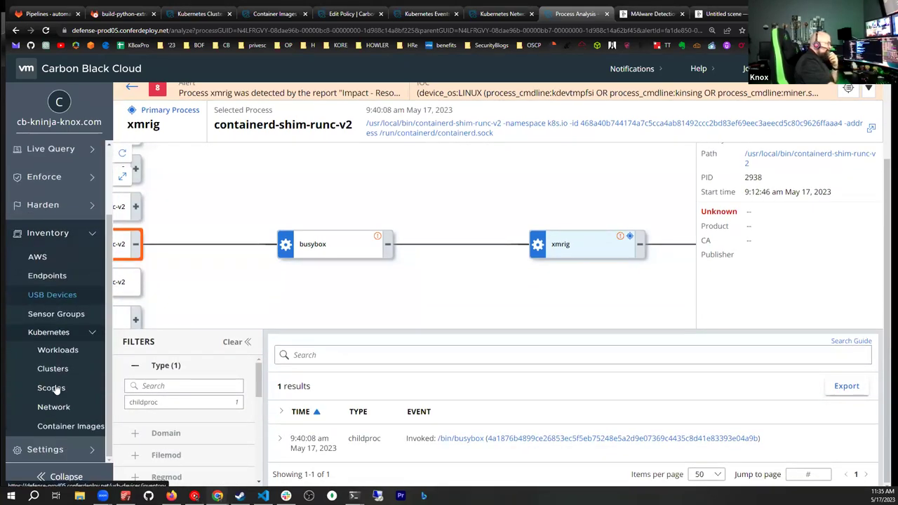
click(59, 353)
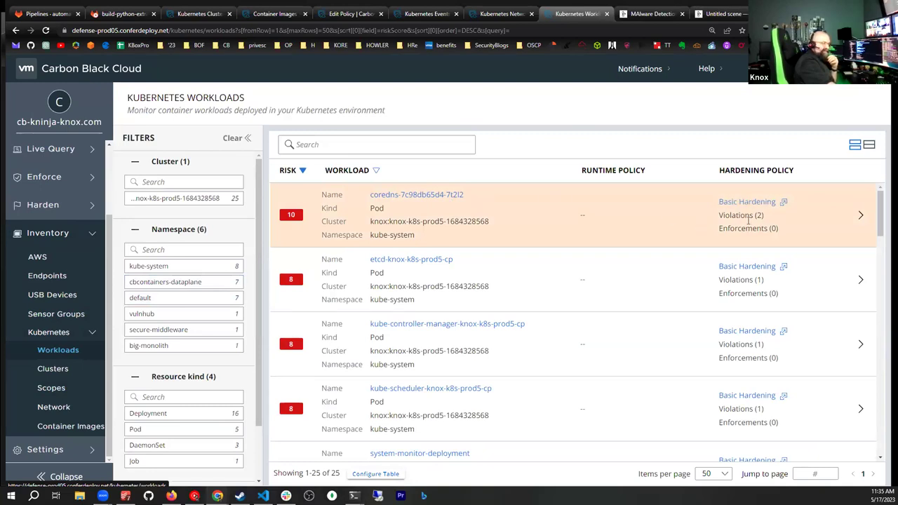
Step: Inspect the coredns-7c98db65d4-7t2l2 workload's risk and hardening violations, and expand its network connections and container images
click(861, 214)
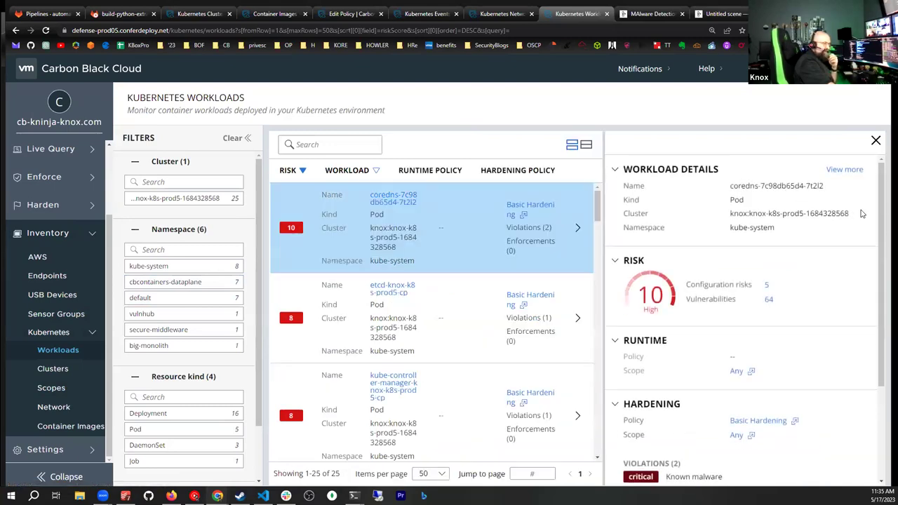
scroll(710, 205, down, 1)
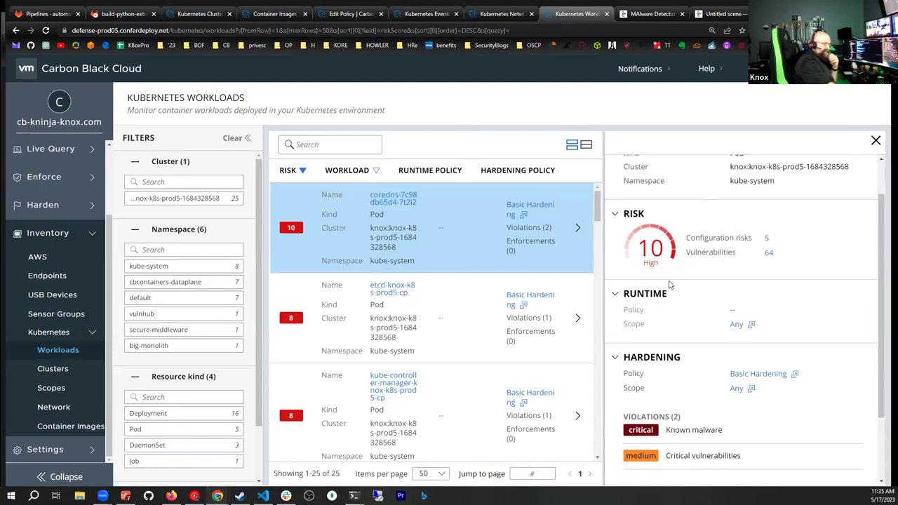
scroll(758, 265, down, 2)
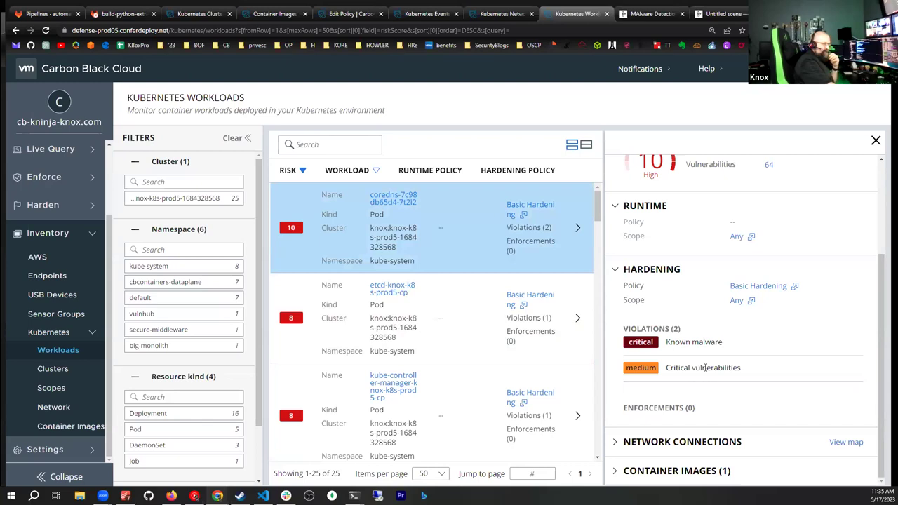
click(615, 442)
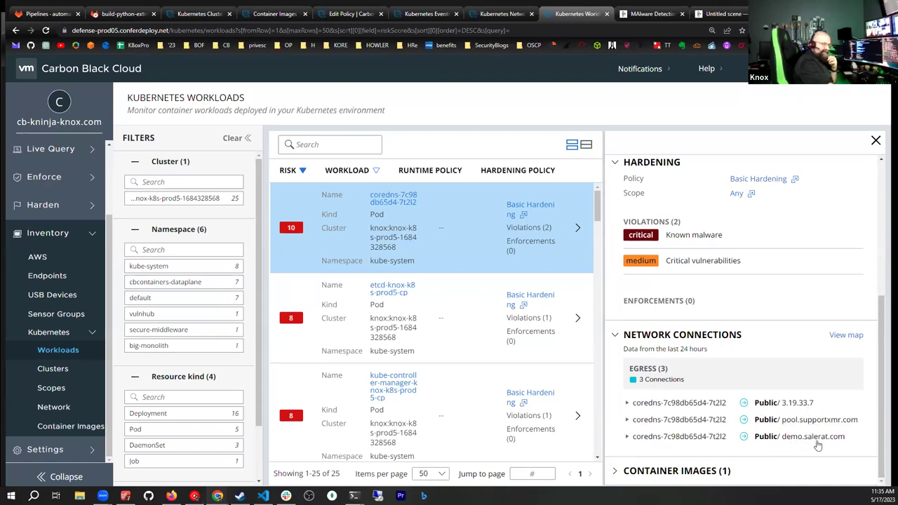
click(614, 470)
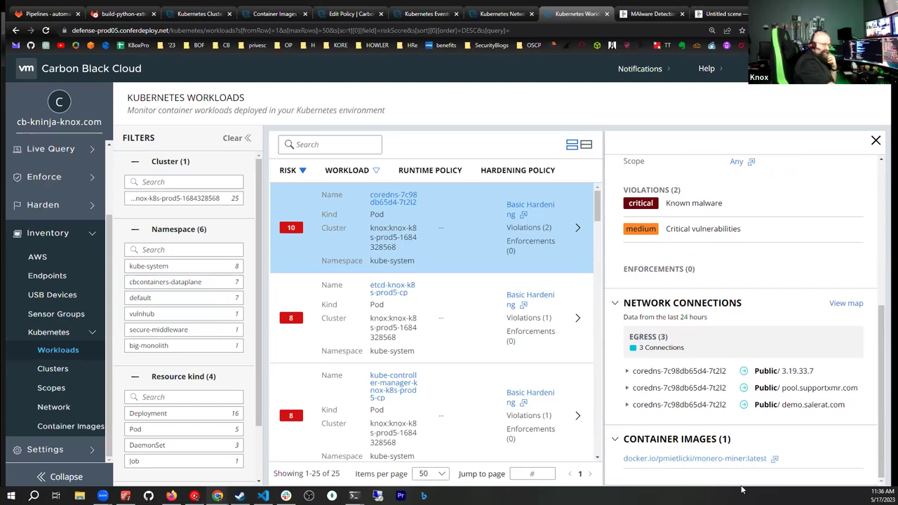
scroll(717, 305, up, 5)
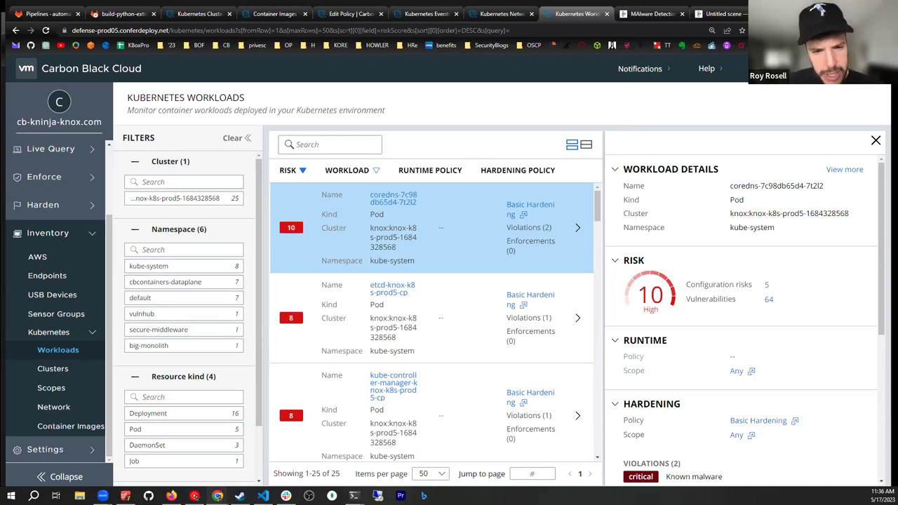
Step: Restore the maximized browser window, reposition it over the other windows and open the Kubernetes container images inventory
drag(799, 14, 788, 102)
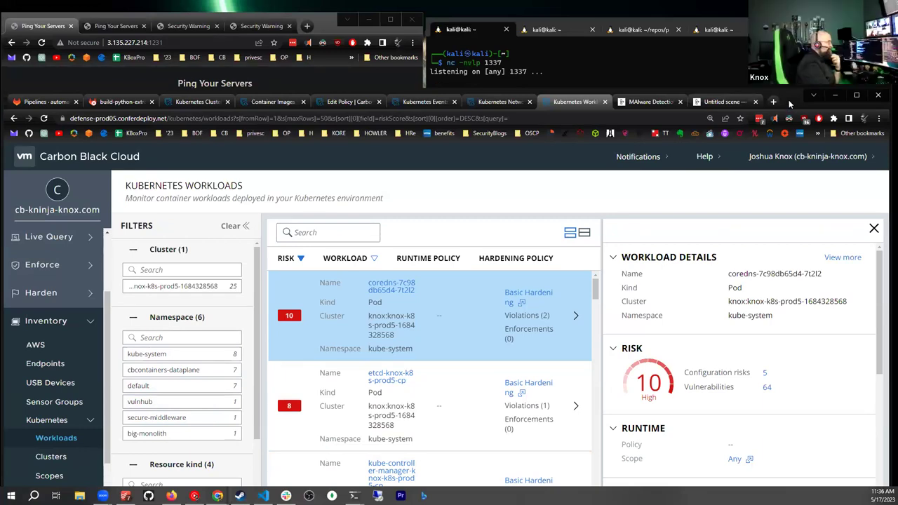
drag(788, 99, 790, 48)
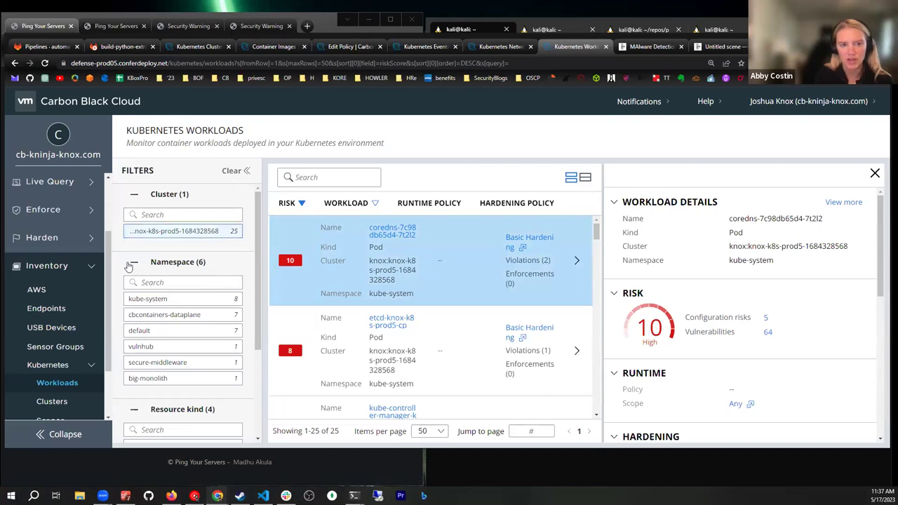
scroll(50, 325, down, 1)
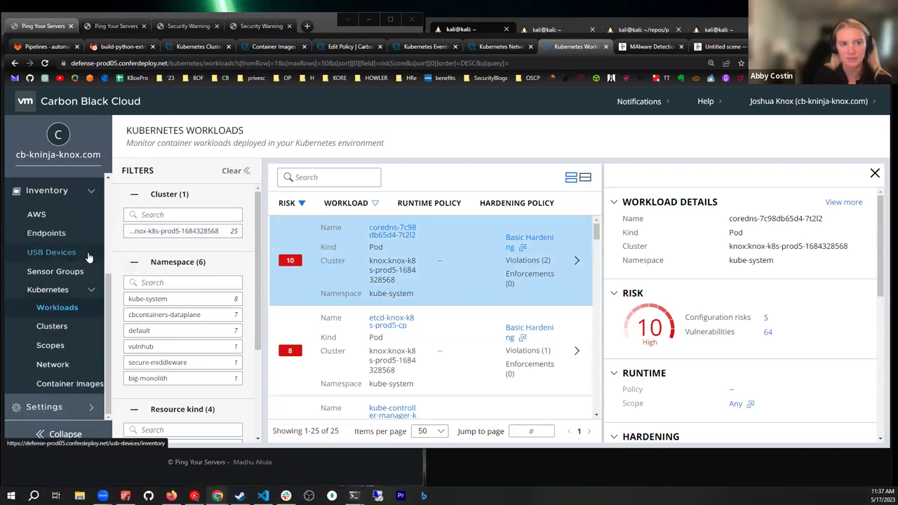
scroll(89, 259, up, 2)
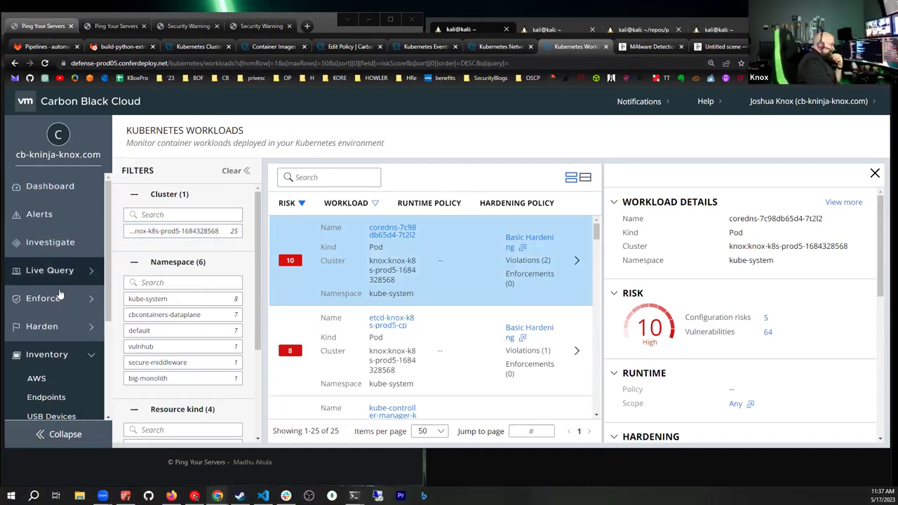
scroll(81, 294, down, 2)
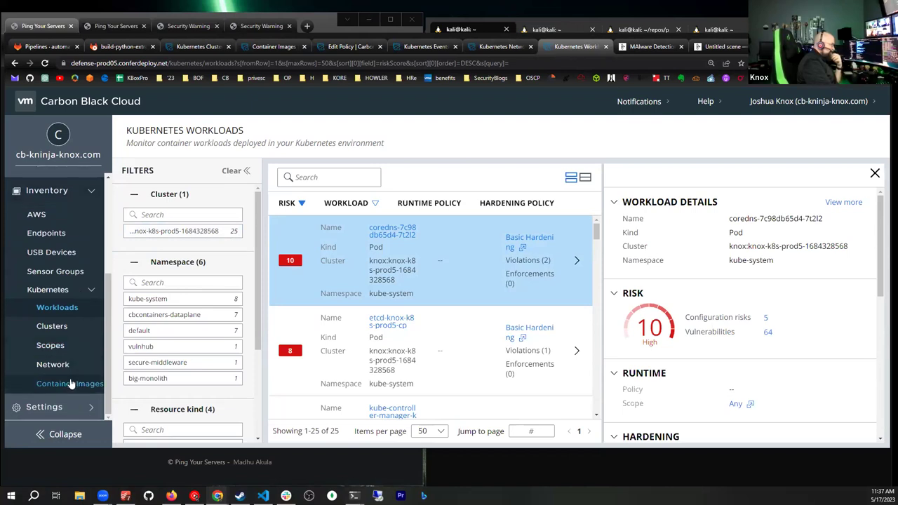
click(65, 384)
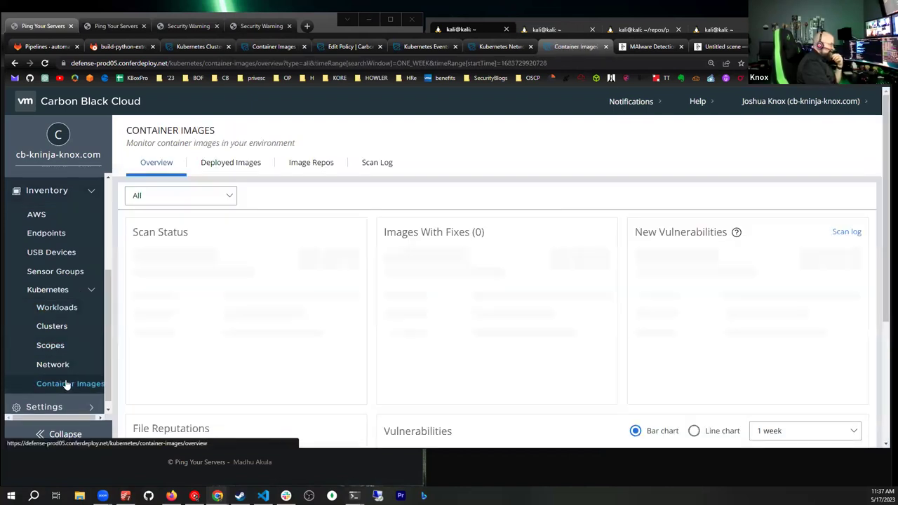
Step: Examine the container images overview charts for scan status, available fixes, file reputations and vulnerabilities
scroll(361, 200, down, 1)
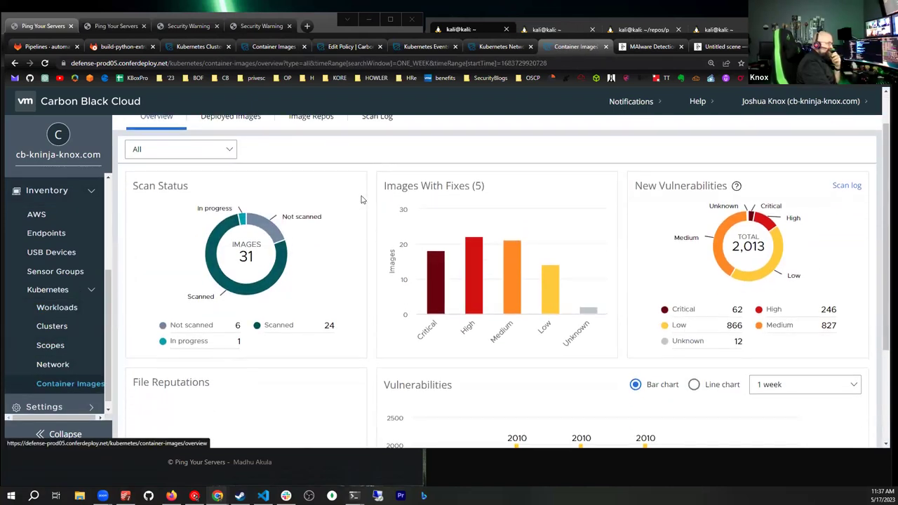
scroll(281, 204, up, 1)
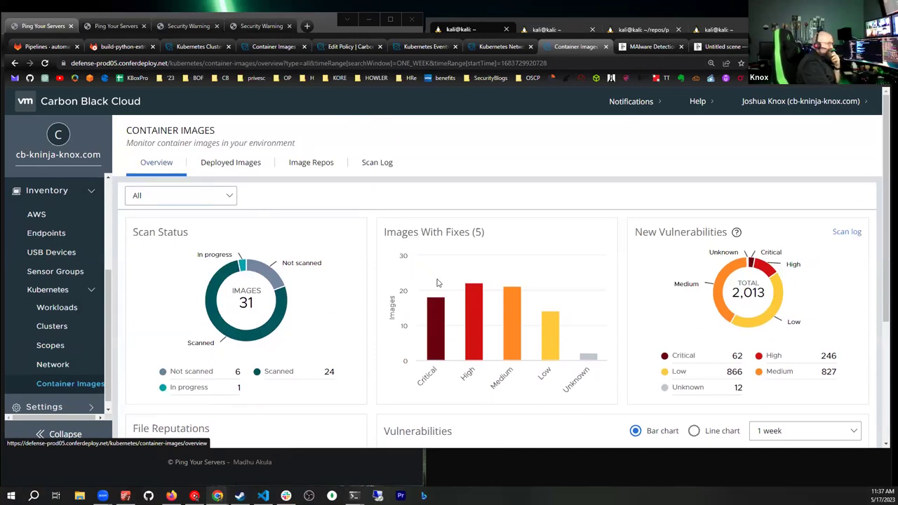
scroll(423, 266, down, 3)
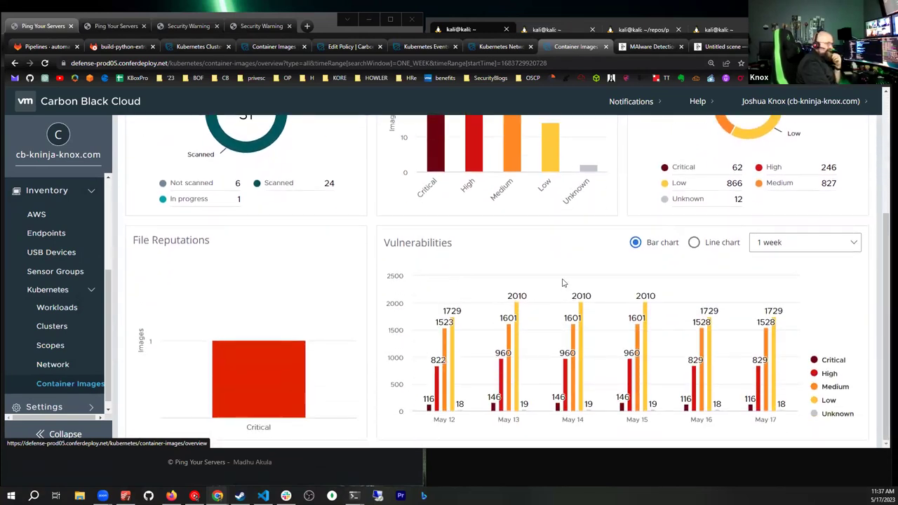
mouse_move(295, 372)
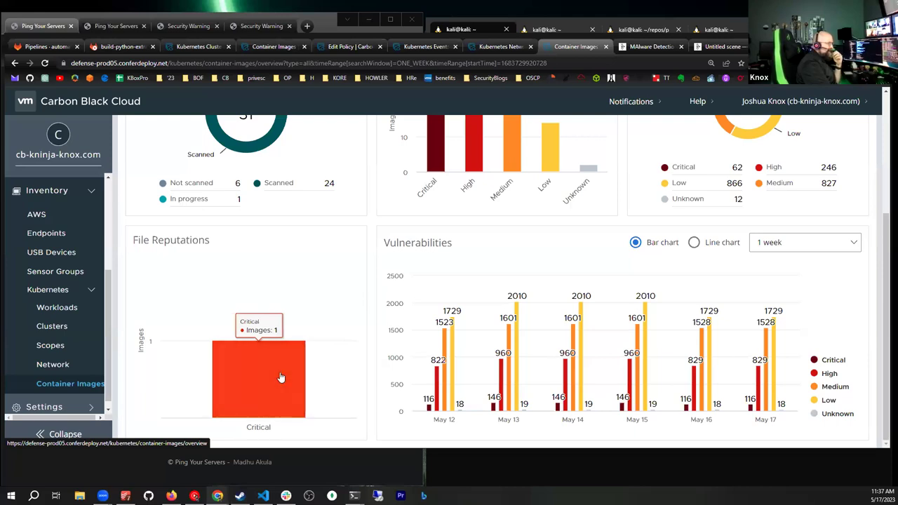
scroll(448, 330, up, 3)
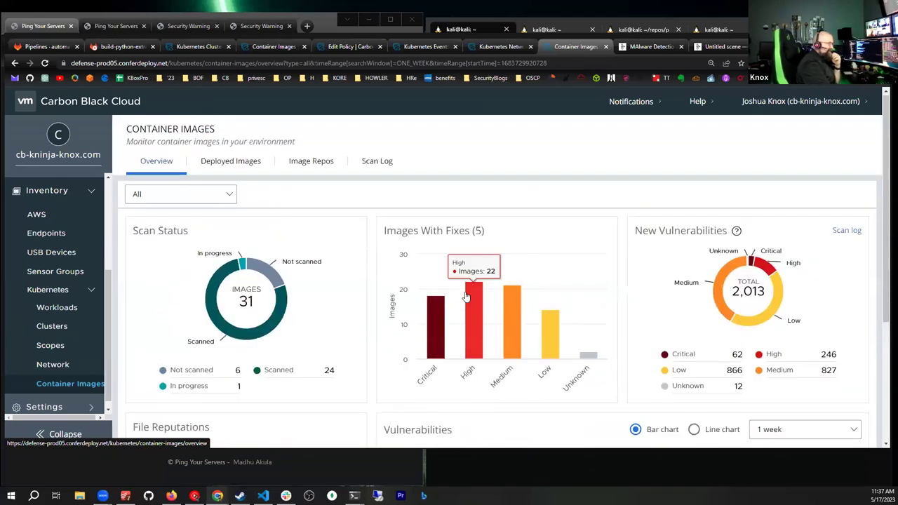
Step: Find the CLI scan of harbor.knox.rocks/gitlab/python-dind:1.0 in the container image scan log and display the image's layers
click(379, 163)
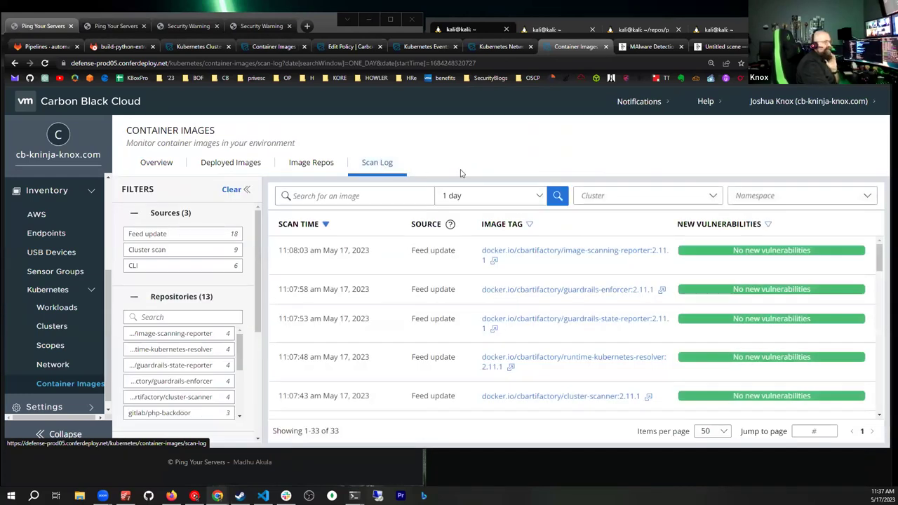
scroll(567, 245, down, 2)
scroll(560, 311, down, 3)
scroll(571, 289, down, 5)
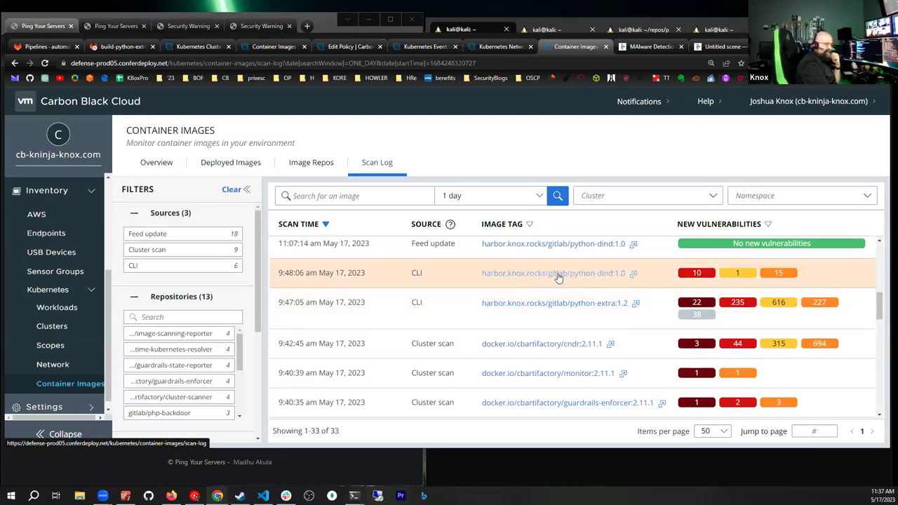
click(557, 274)
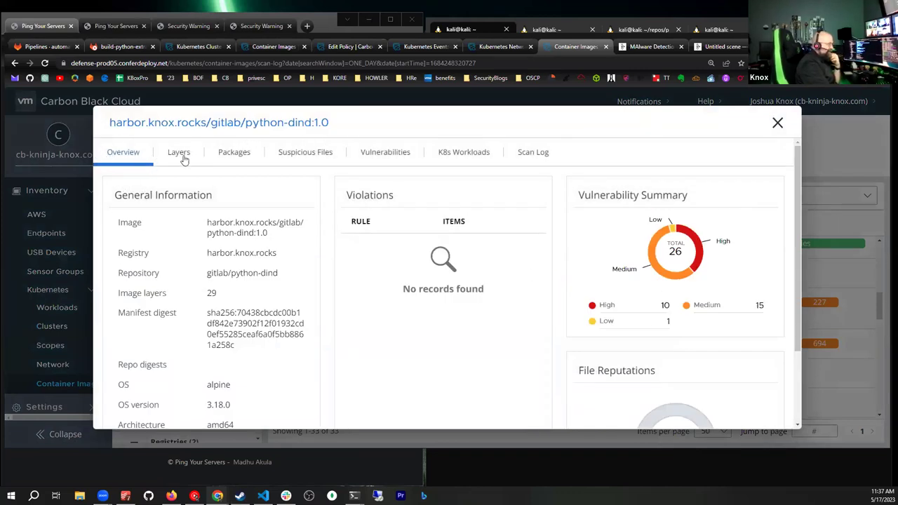
click(179, 152)
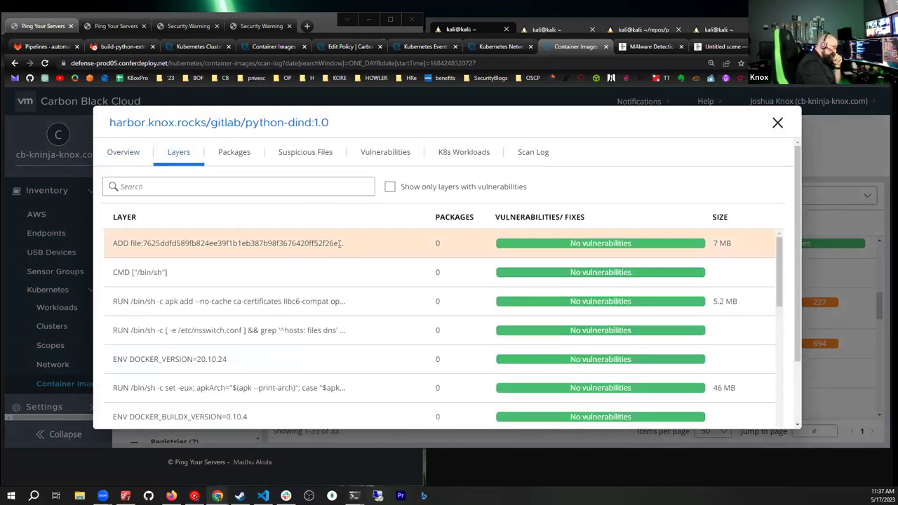
Step: Examine the vulnerabilities and fixes of each layer in harbor.knox.rocks/gitlab/python-dind:1.0 and close the image details
scroll(316, 241, down, 1)
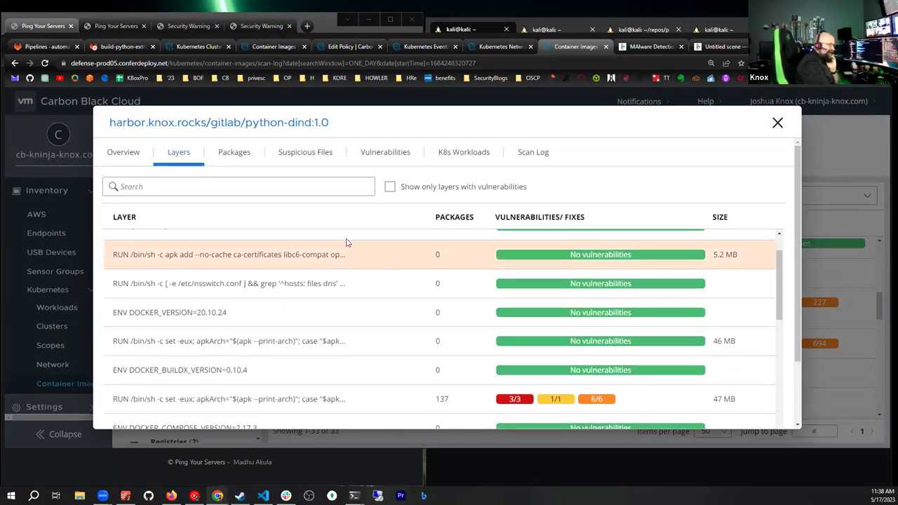
scroll(347, 349, down, 1)
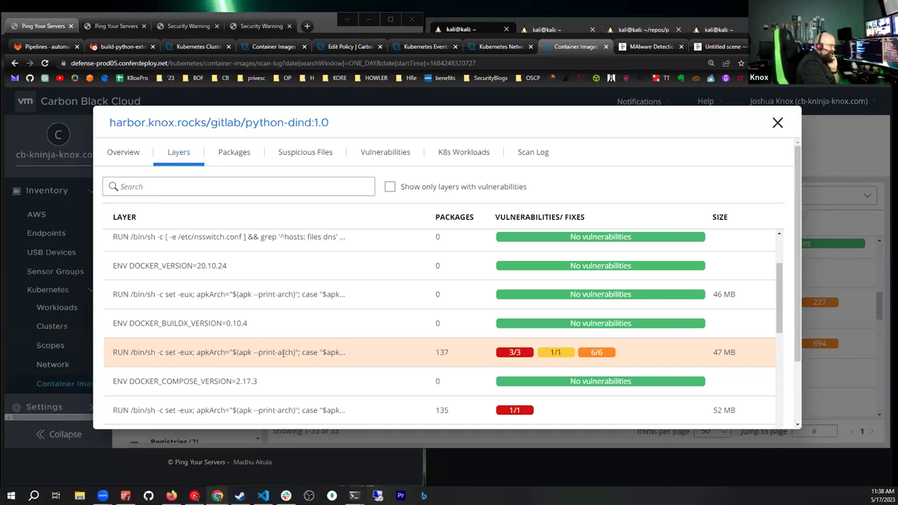
scroll(252, 350, down, 1)
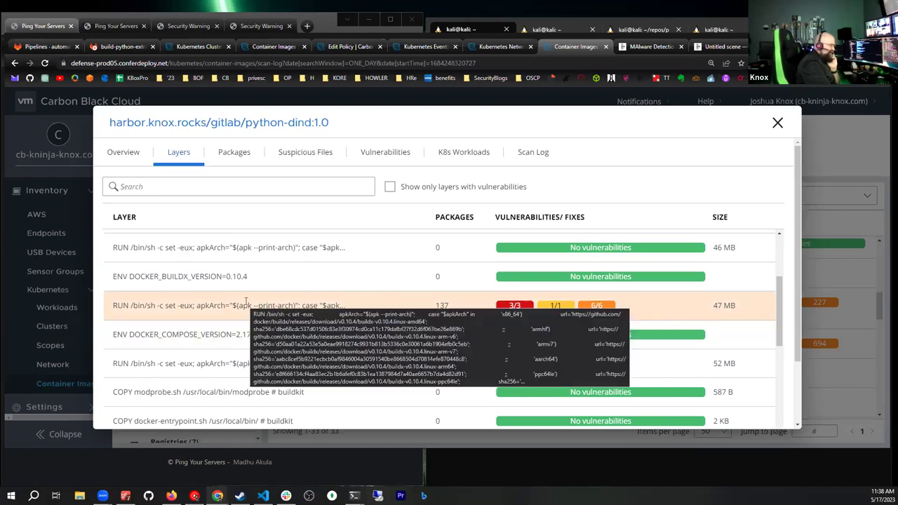
scroll(246, 303, down, 1)
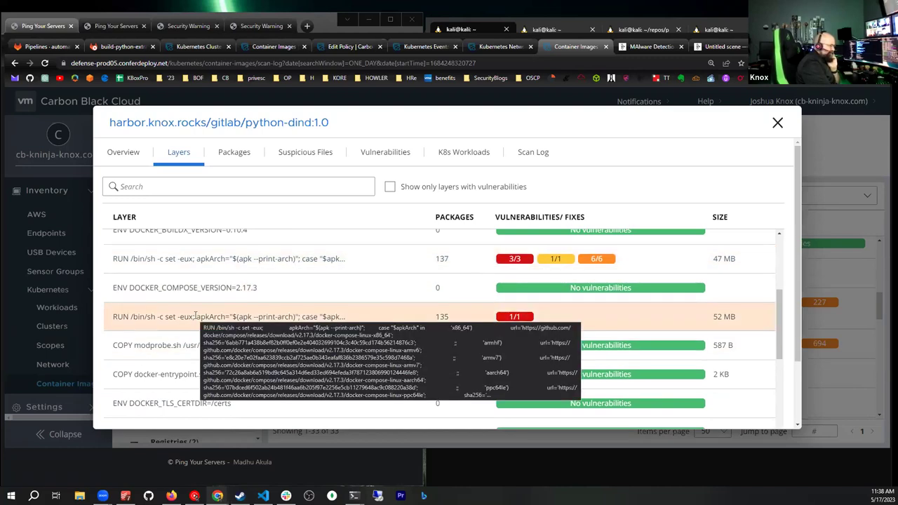
scroll(238, 314, down, 6)
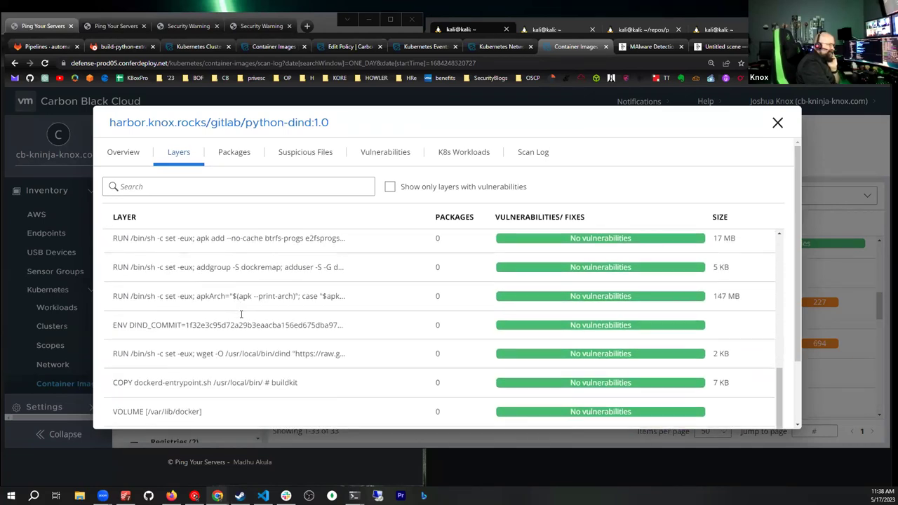
scroll(241, 314, down, 1)
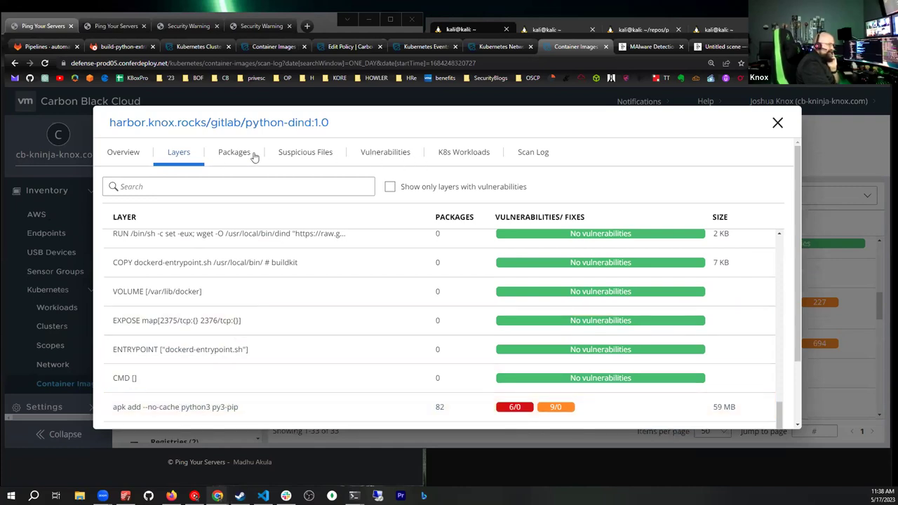
click(778, 124)
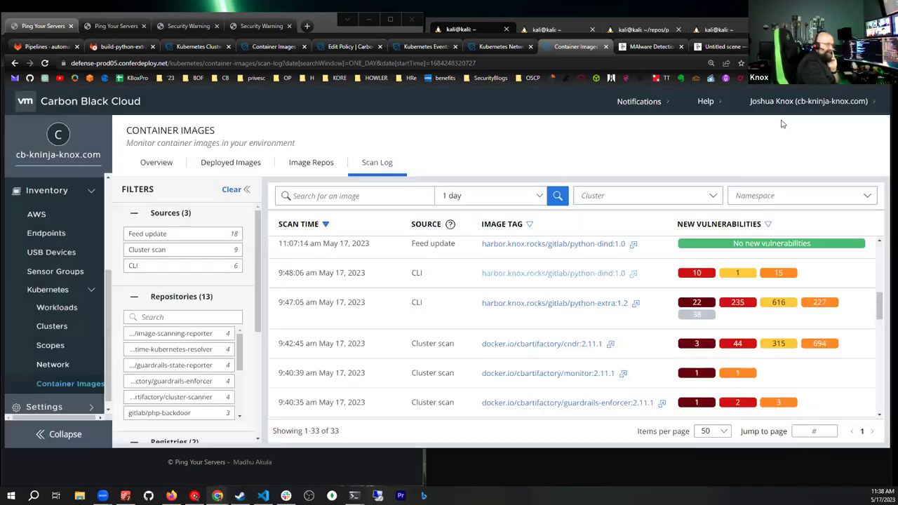
Step: Open the CLI scan of harbor.knox.rocks/gitlab/python-extra:1.2 and review its violations, vulnerability summary and file reputations
click(544, 304)
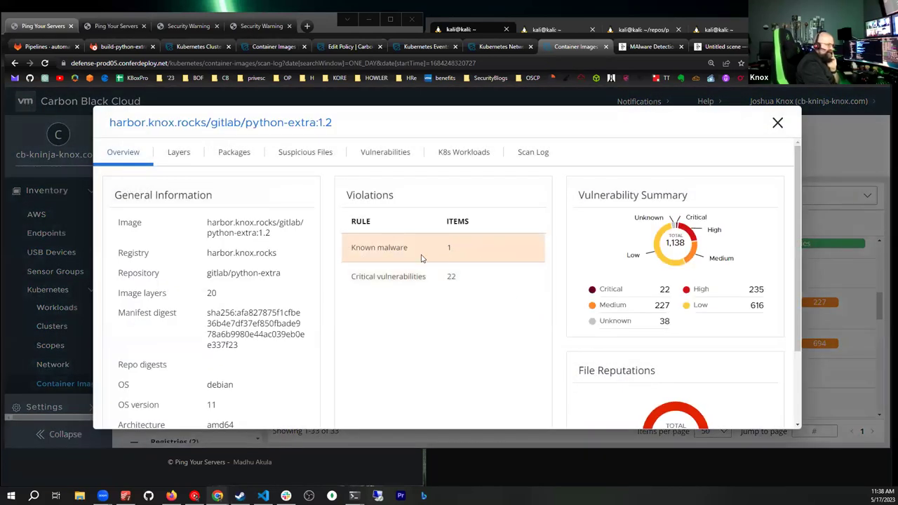
scroll(689, 284, down, 2)
scroll(645, 268, up, 2)
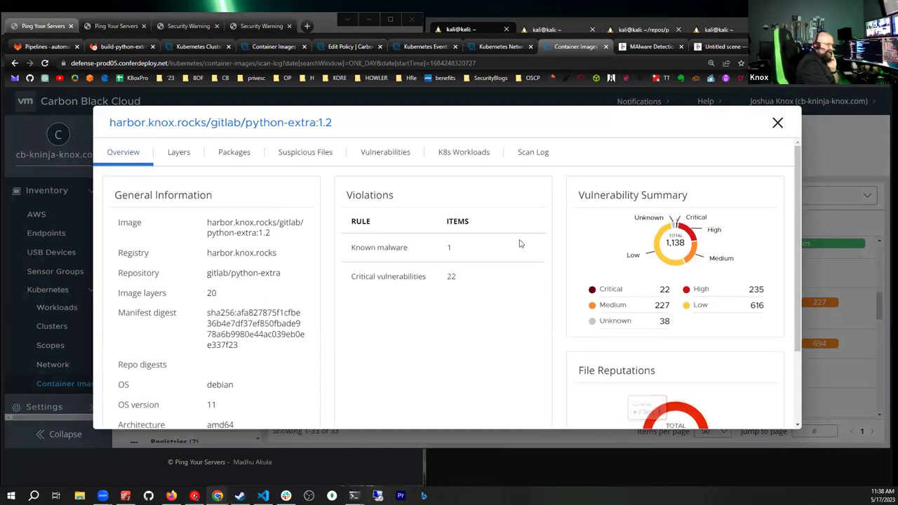
Step: Examine all layers of harbor.knox.rocks/gitlab/python-extra:1.2 for vulnerable packages and malware, and close the image details
click(186, 153)
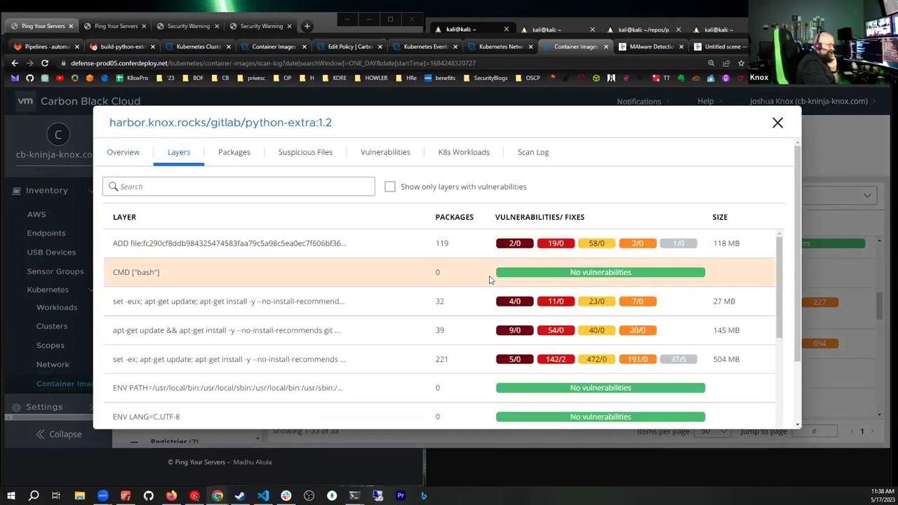
scroll(490, 279, down, 3)
scroll(489, 280, down, 2)
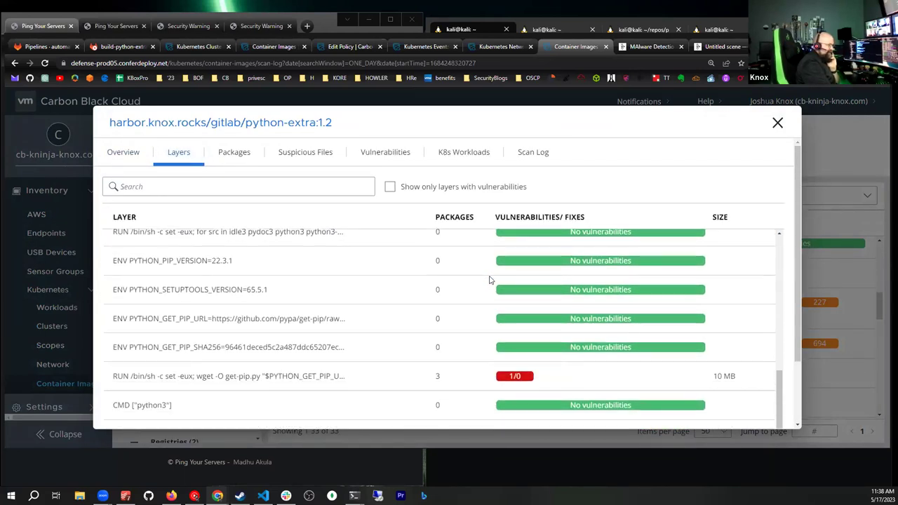
scroll(490, 280, up, 10)
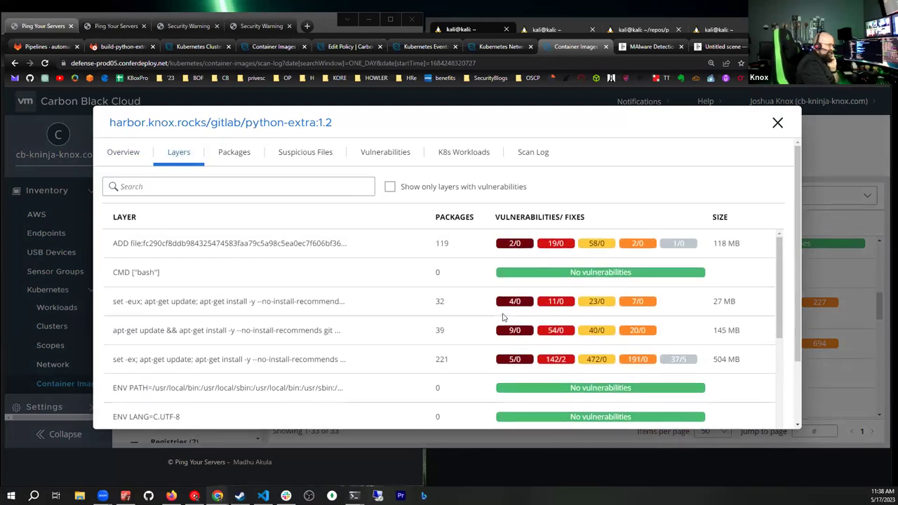
scroll(283, 257, down, 1)
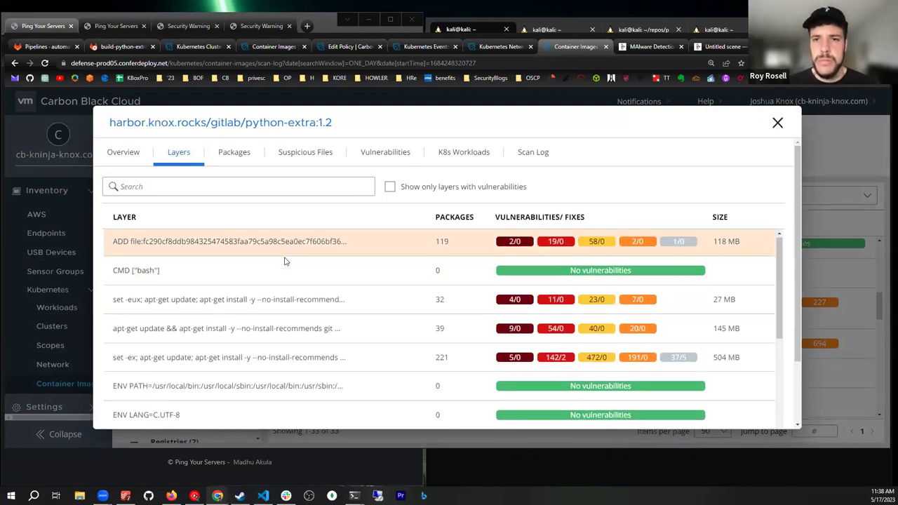
scroll(273, 281, down, 1)
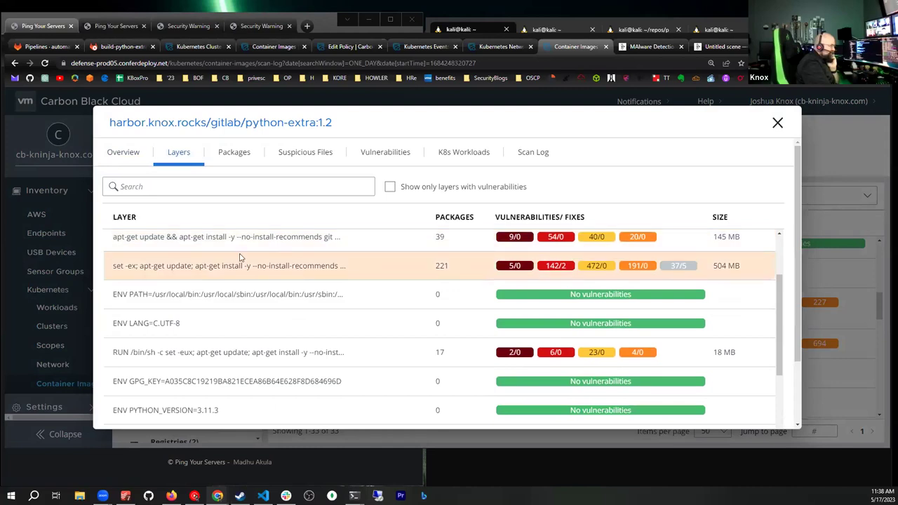
scroll(279, 294, up, 3)
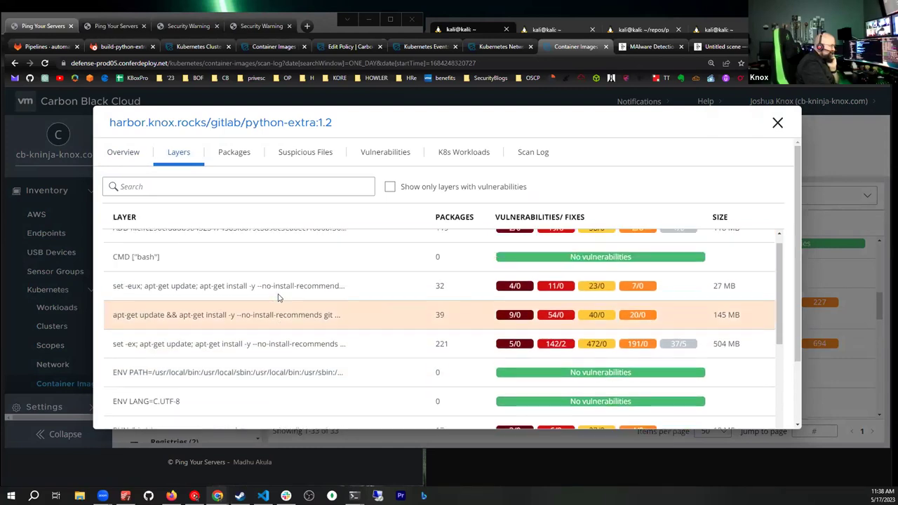
scroll(231, 258, down, 3)
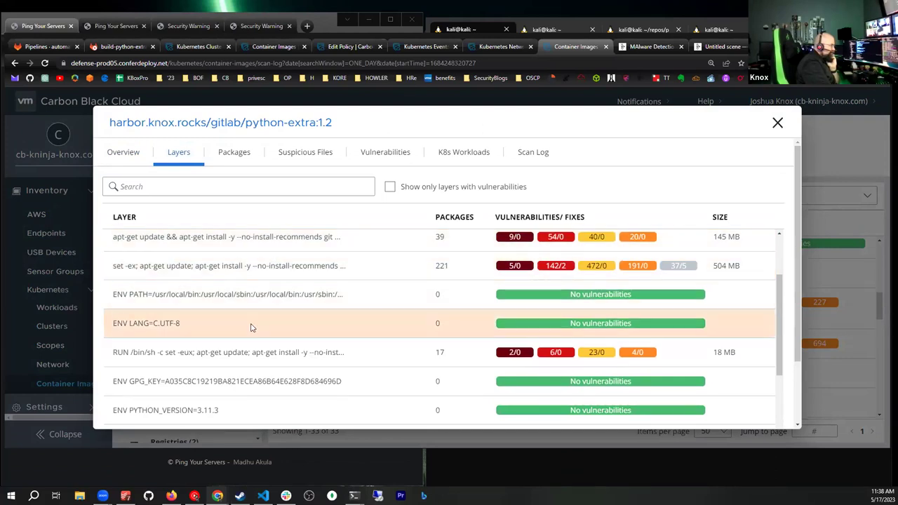
scroll(251, 323, down, 2)
scroll(258, 312, down, 3)
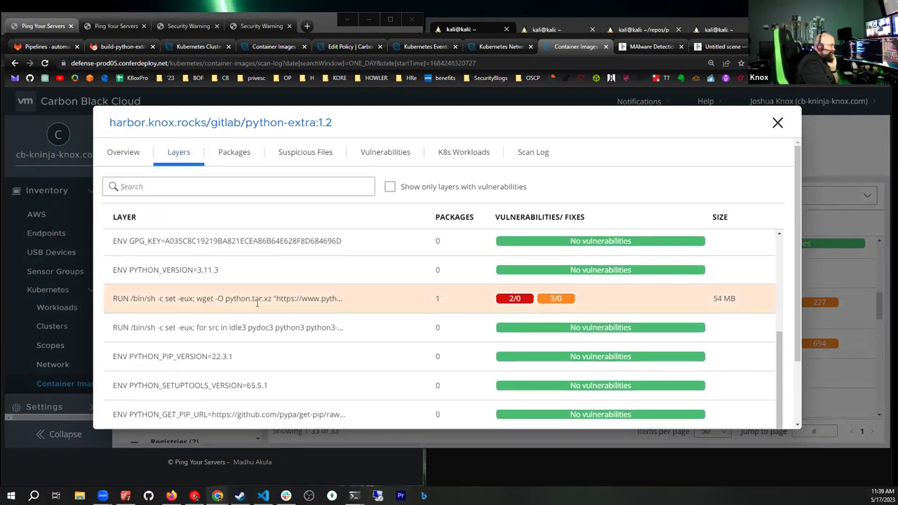
scroll(263, 293, down, 2)
scroll(266, 294, down, 1)
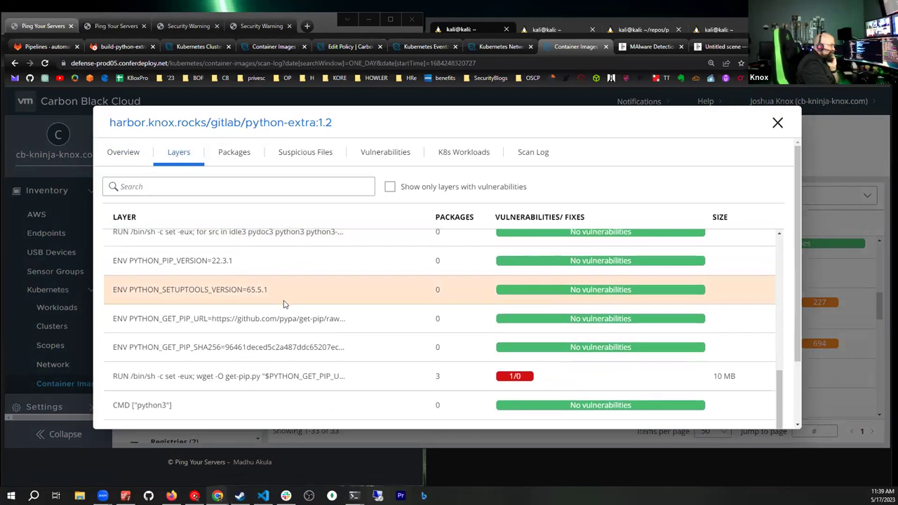
scroll(271, 396, down, 3)
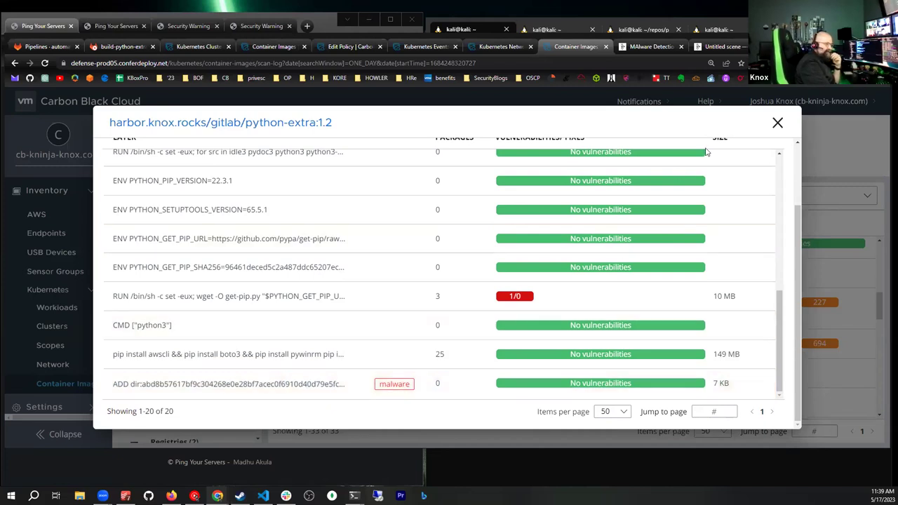
click(778, 124)
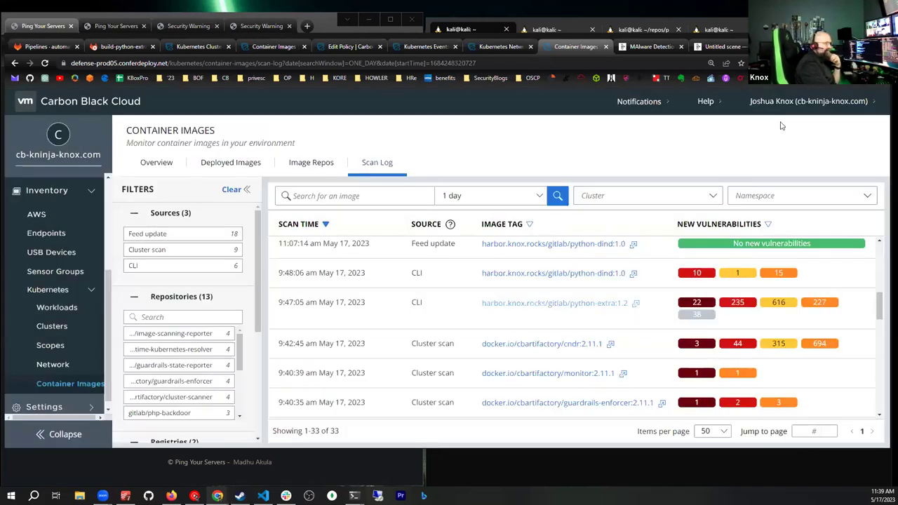
Step: Glance at the image repositories and deployed images, and return to the container images overview
click(289, 163)
click(226, 164)
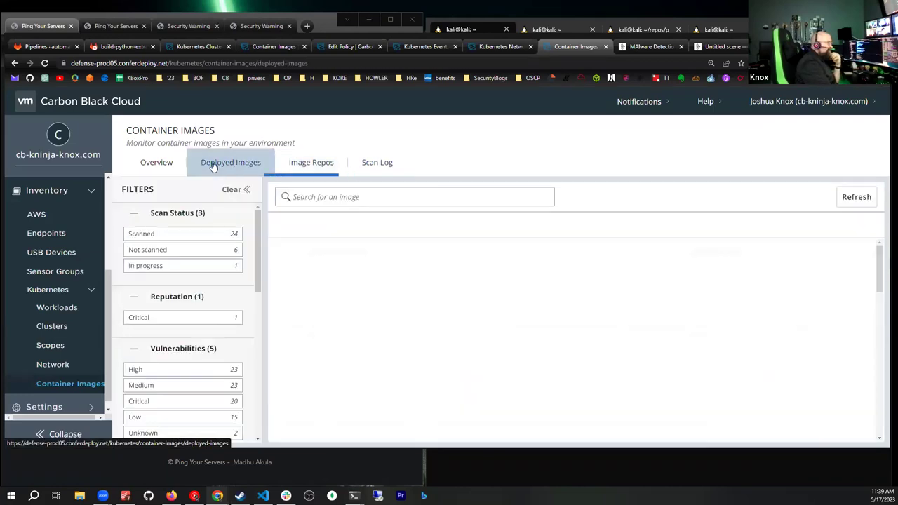
click(166, 162)
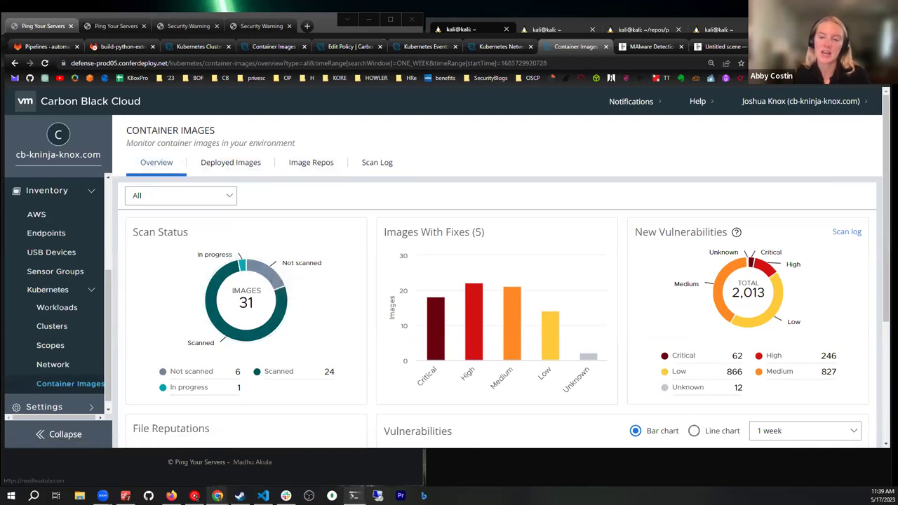
Step: Open the alerts list and look through the watchlist alerts for the Kubernetes worker nodes
mouse_move(355, 496)
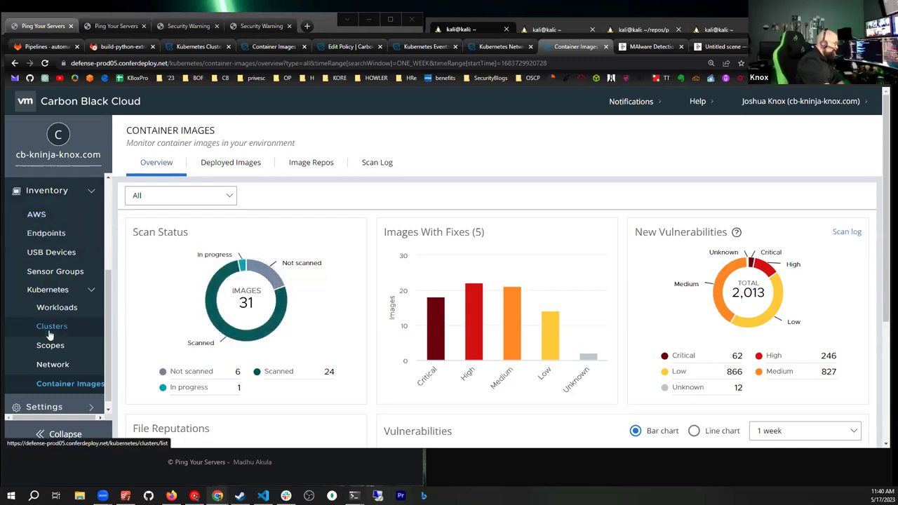
scroll(39, 301, down, 1)
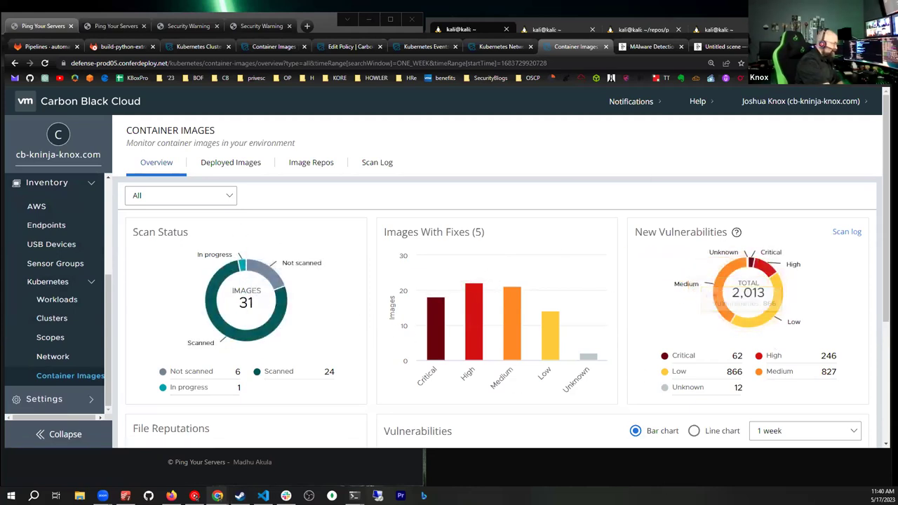
scroll(72, 333, up, 3)
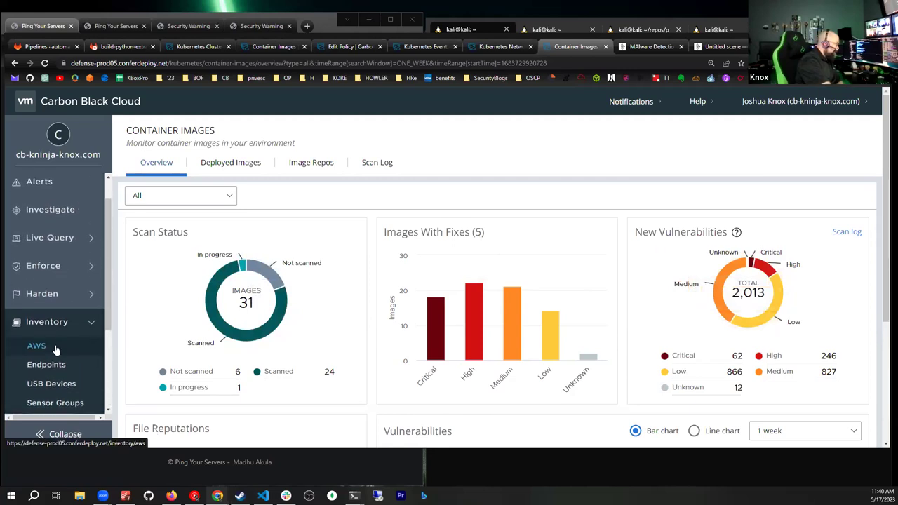
scroll(60, 330, down, 1)
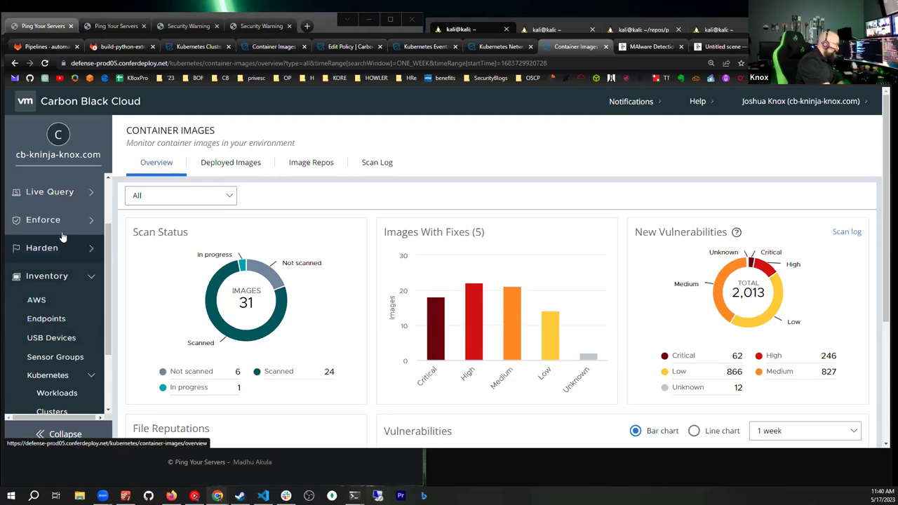
scroll(53, 198, up, 2)
click(40, 214)
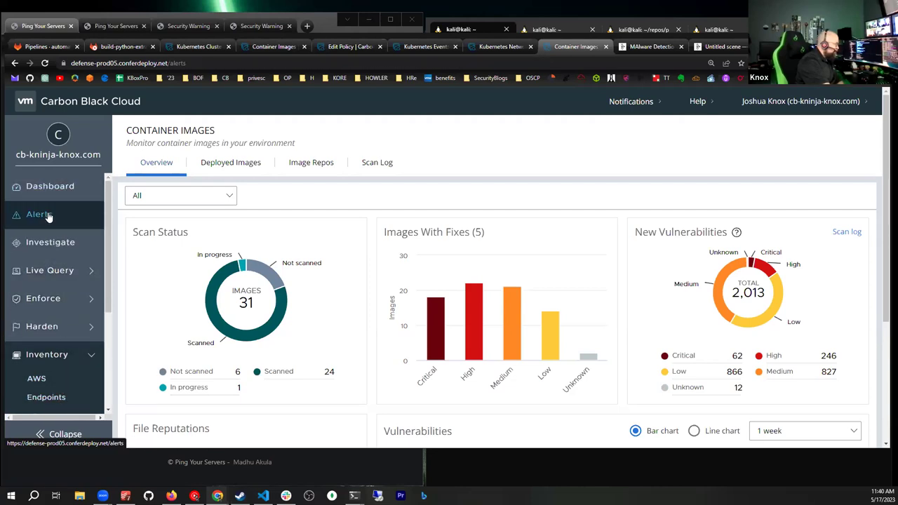
scroll(589, 266, down, 3)
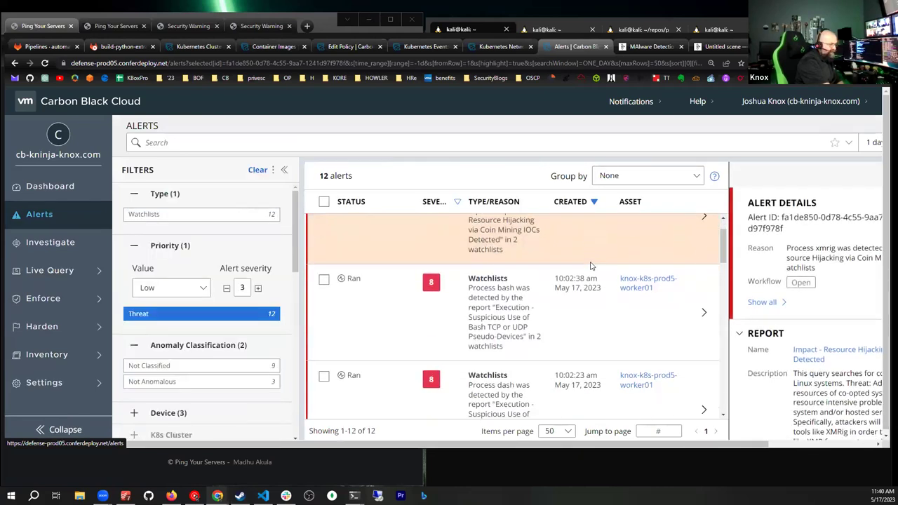
scroll(591, 266, down, 3)
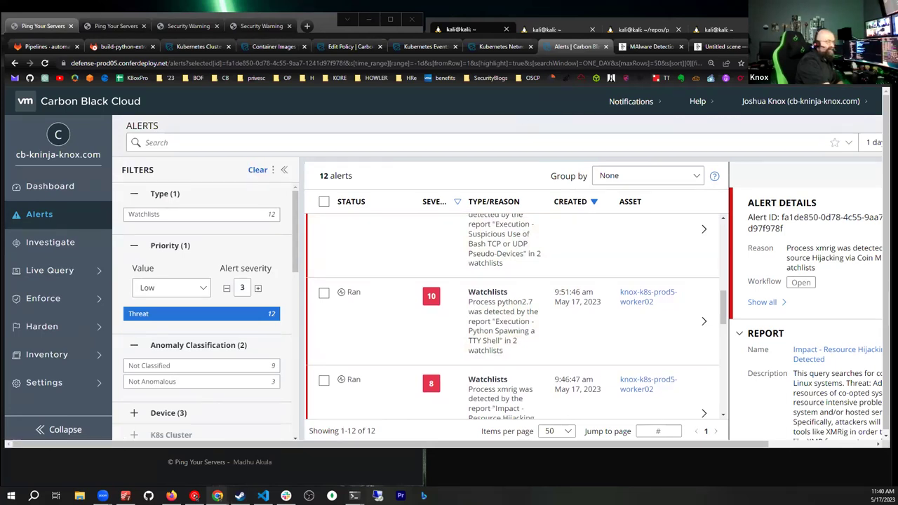
Step: Maximize the browser window and show the details of the python2.7 "Execution - Python Spawning a TTY Shell" alert on knox-k8s-prod5-worker02
key(super+Up)
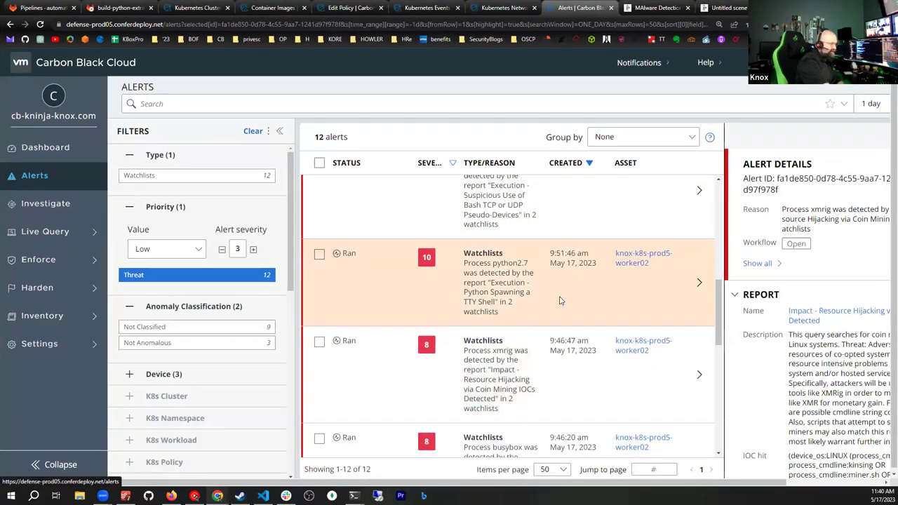
scroll(558, 308, down, 3)
scroll(554, 325, down, 3)
scroll(554, 325, up, 5)
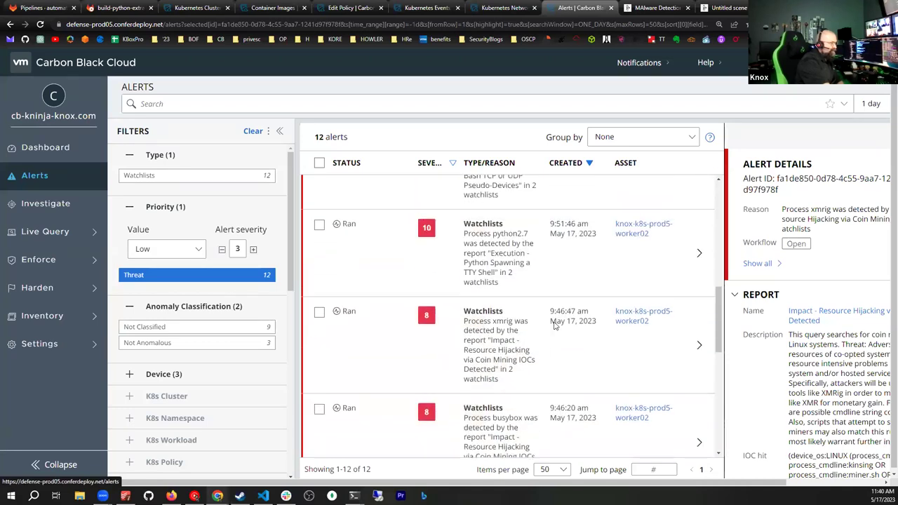
scroll(554, 325, up, 1)
click(697, 345)
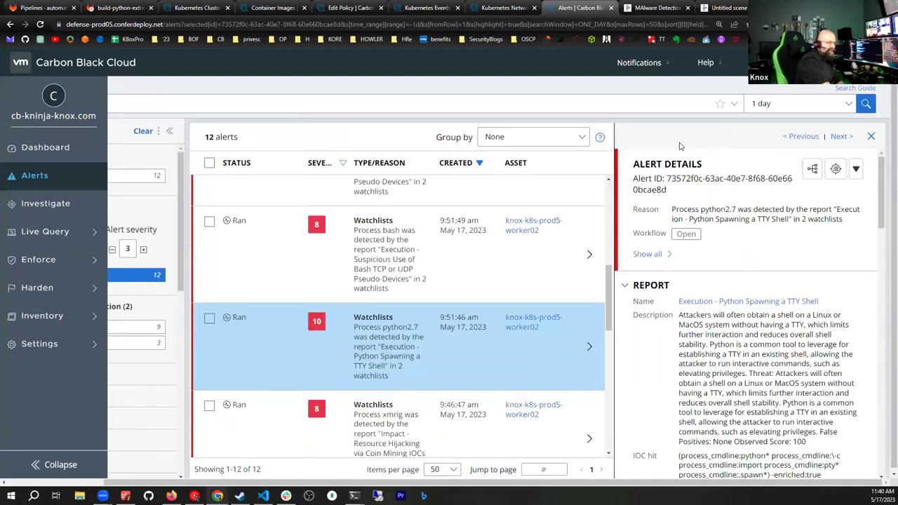
Step: Open the process analysis of the python2.7 alert and expand the child processes of python2.7 in the process tree
click(812, 169)
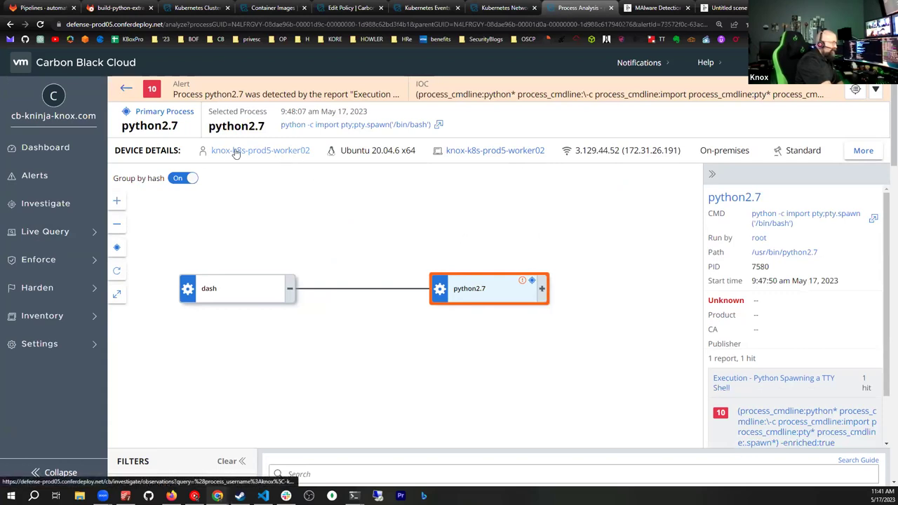
click(541, 289)
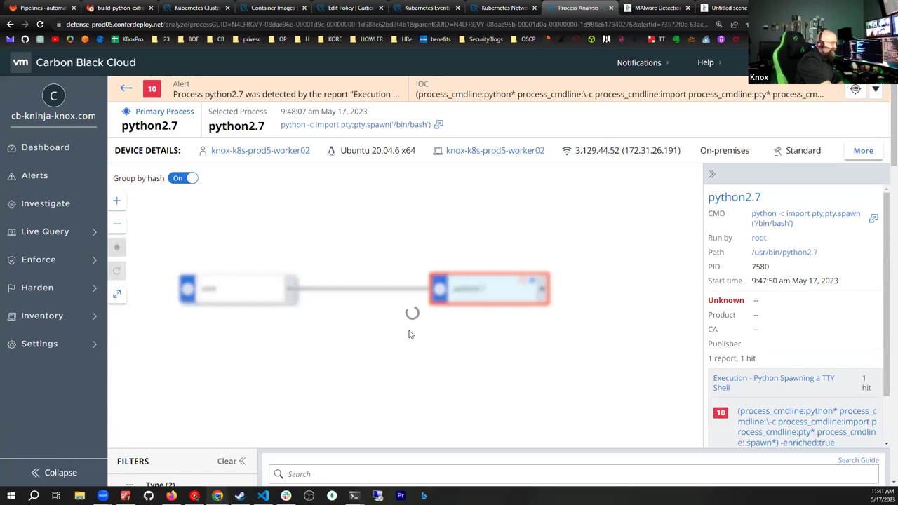
drag(432, 297, 303, 295)
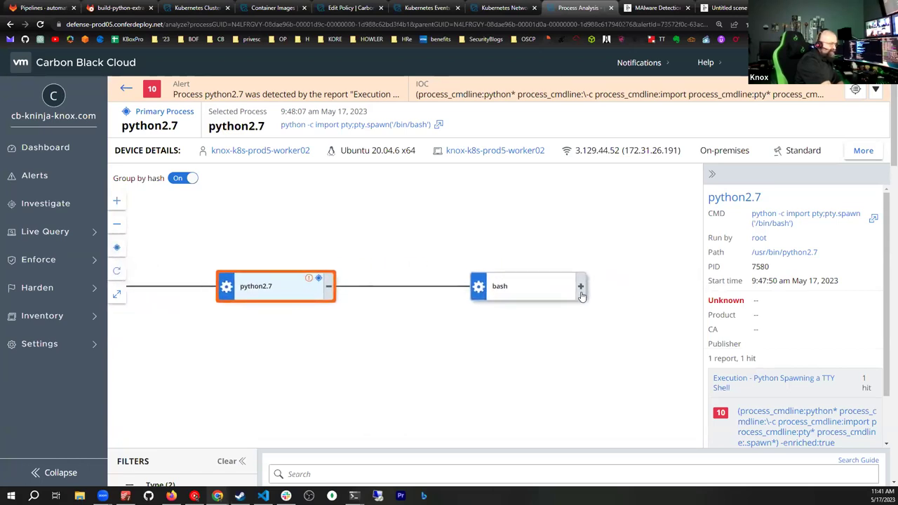
Step: Expand the child processes of bash in the process tree, ungroup the bash and curl nodes, and expand the first child bash
click(580, 289)
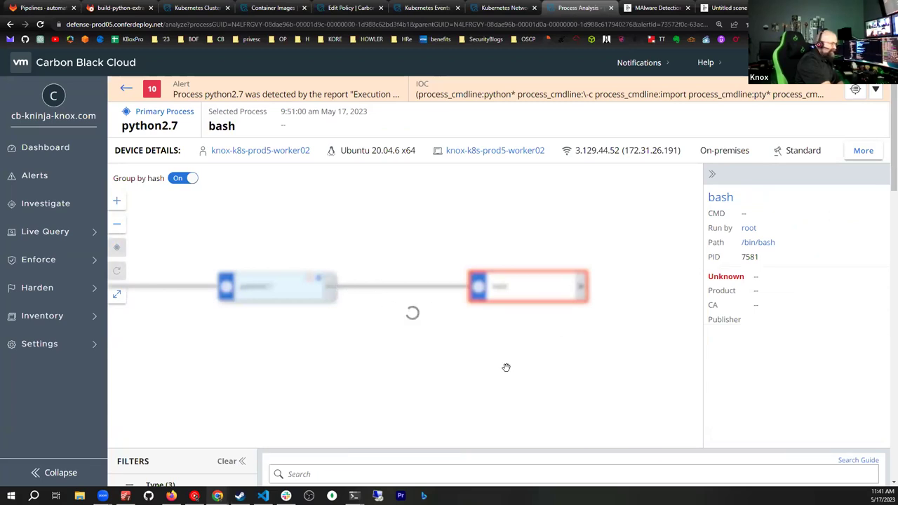
drag(347, 369, 418, 364)
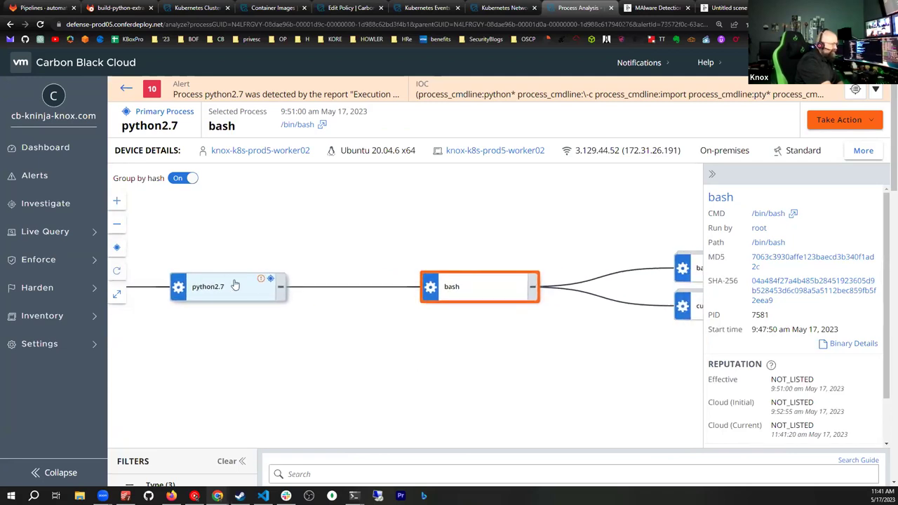
drag(486, 294, 271, 299)
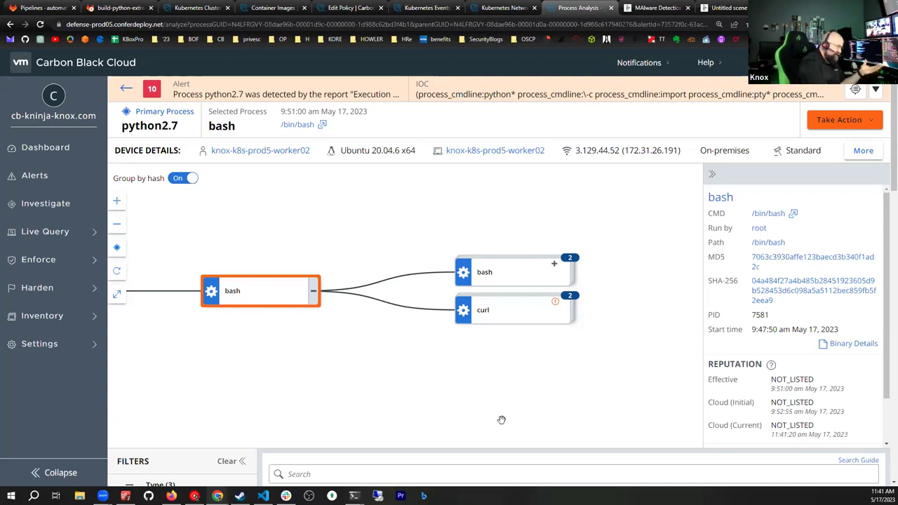
click(569, 258)
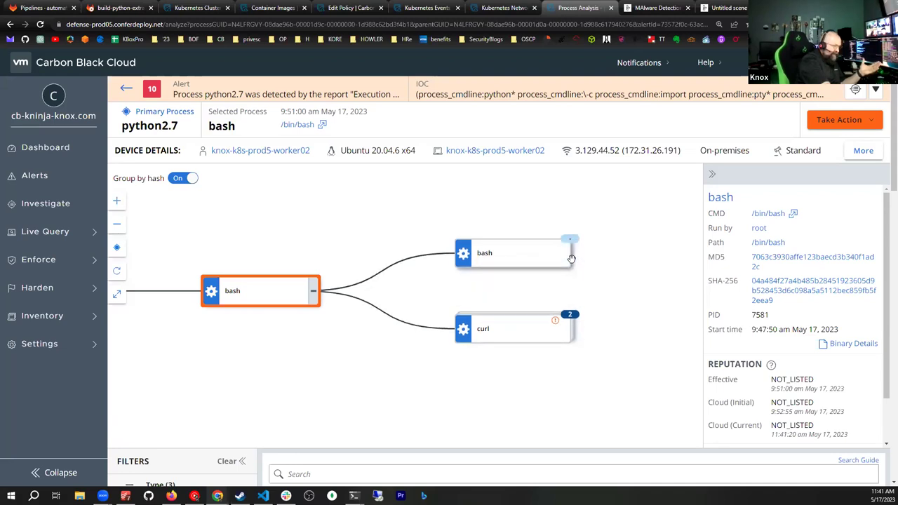
click(466, 357)
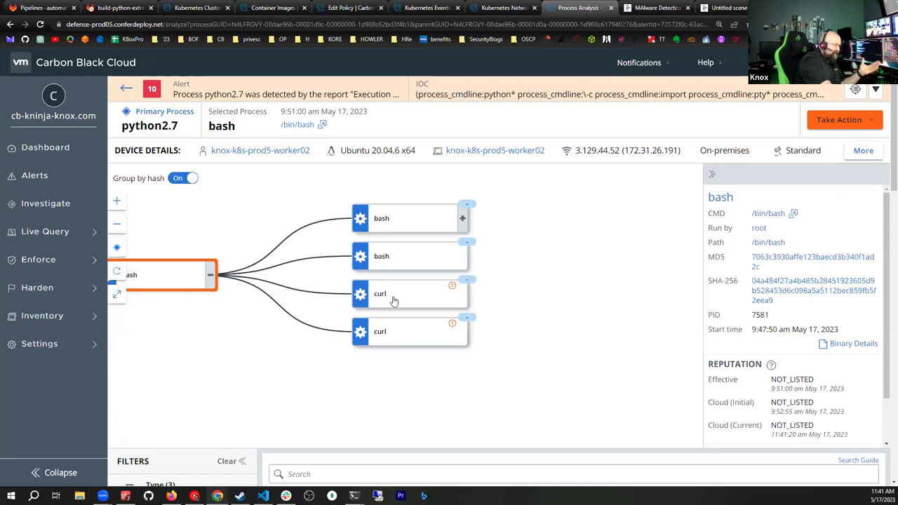
click(461, 220)
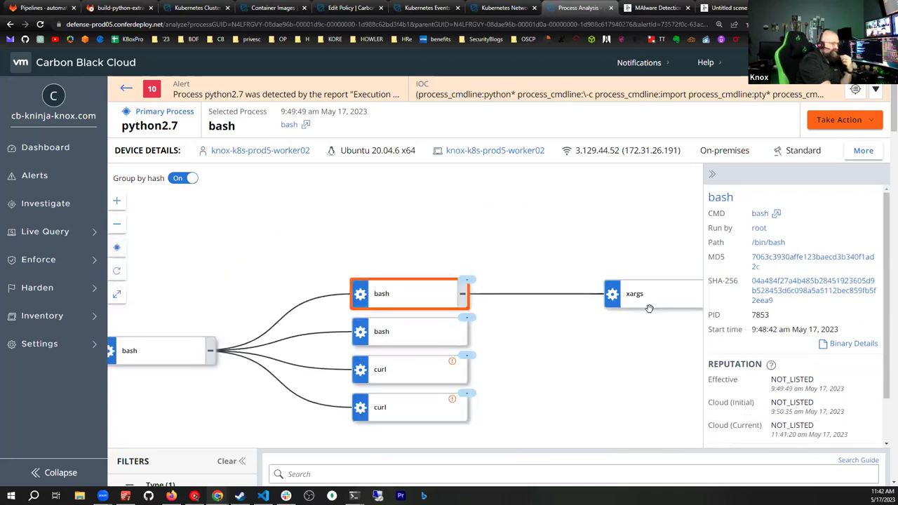
Step: Select the upper curl process, examine linux-smart-enumeration and /lse.sh in its full command line, and close the command-line view
click(419, 371)
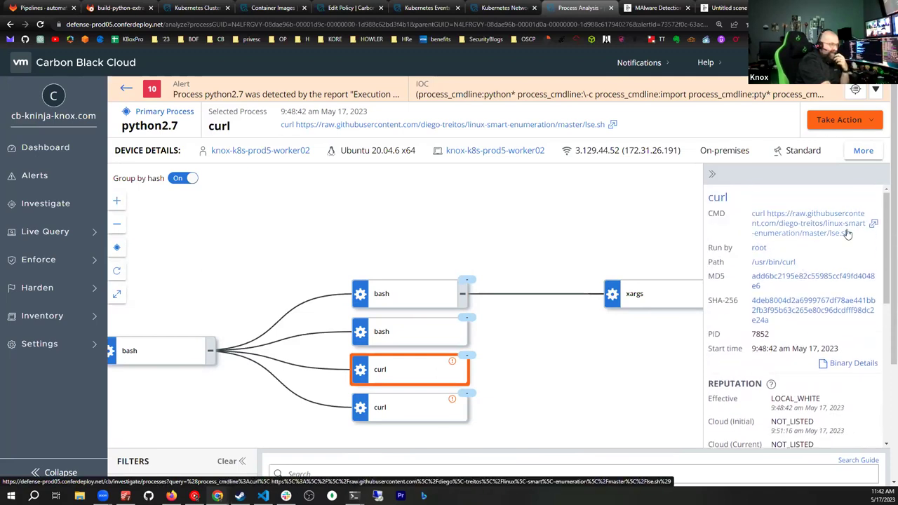
click(874, 223)
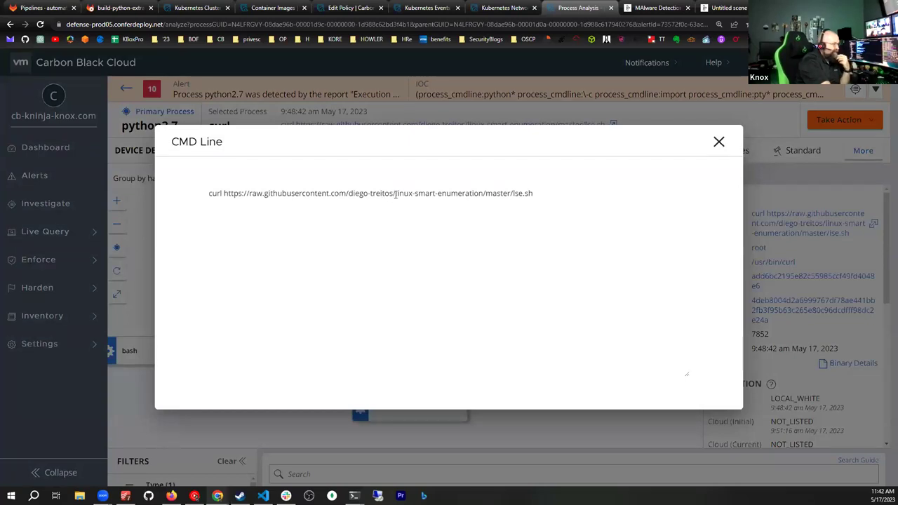
drag(396, 195, 482, 194)
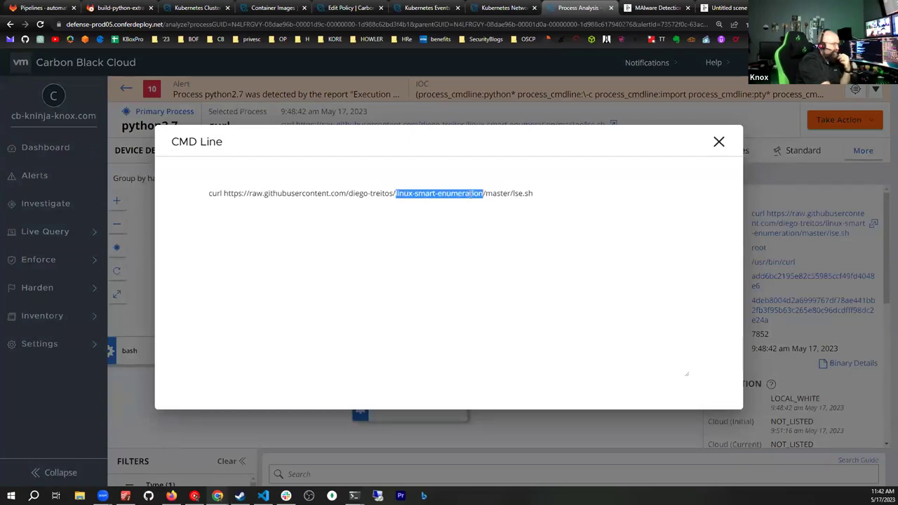
click(292, 195)
drag(509, 194, 551, 196)
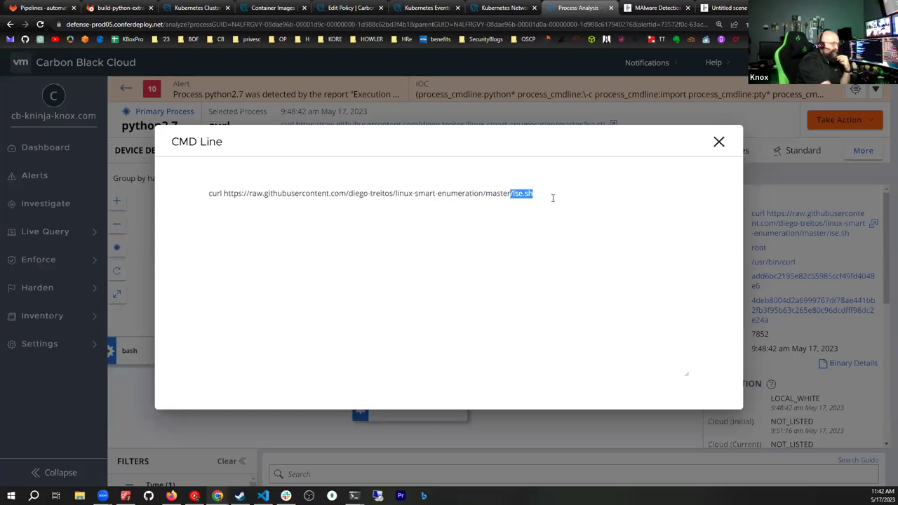
click(719, 141)
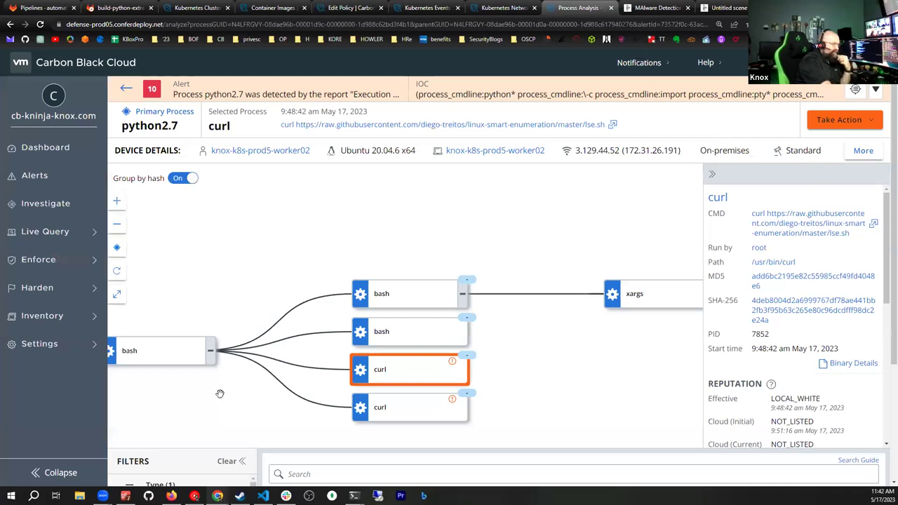
drag(232, 391, 303, 314)
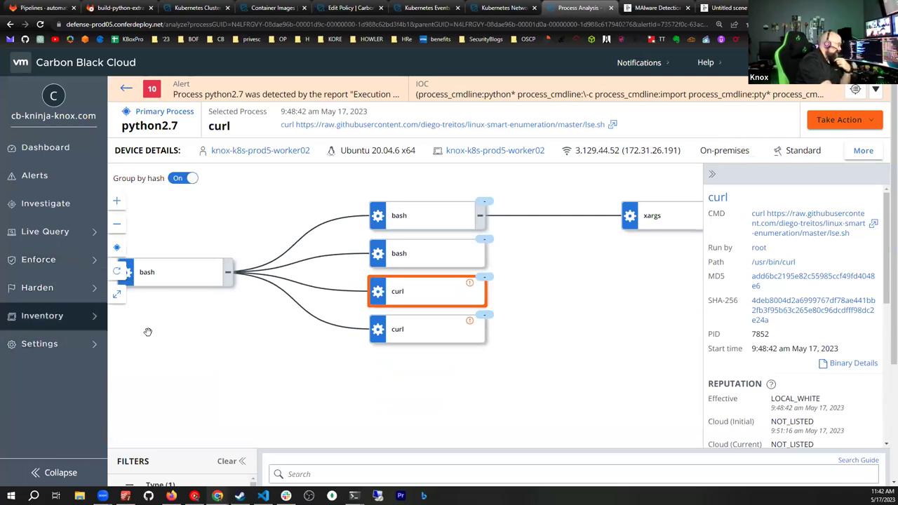
click(42, 327)
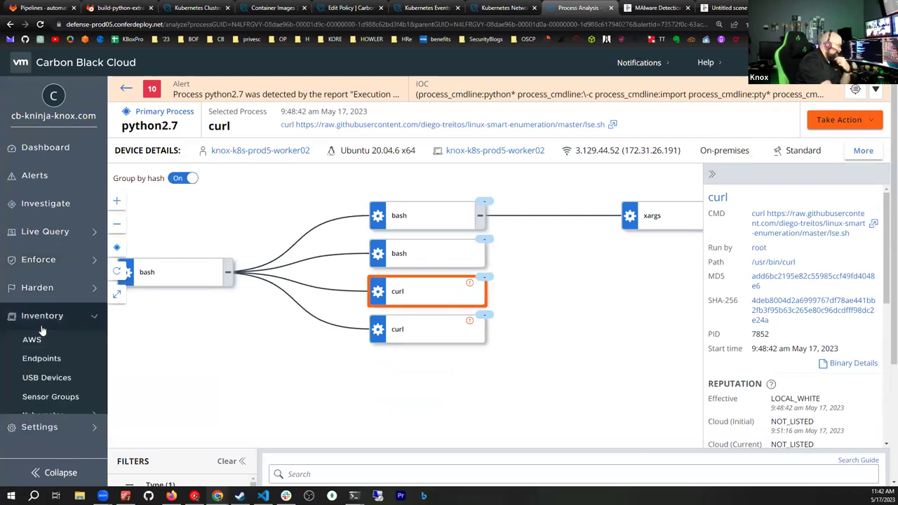
click(45, 414)
scroll(46, 412, down, 3)
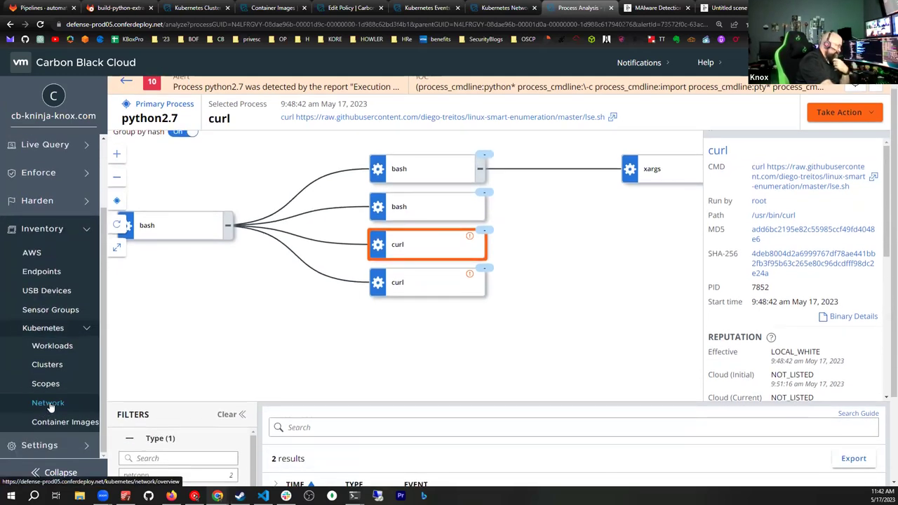
click(49, 404)
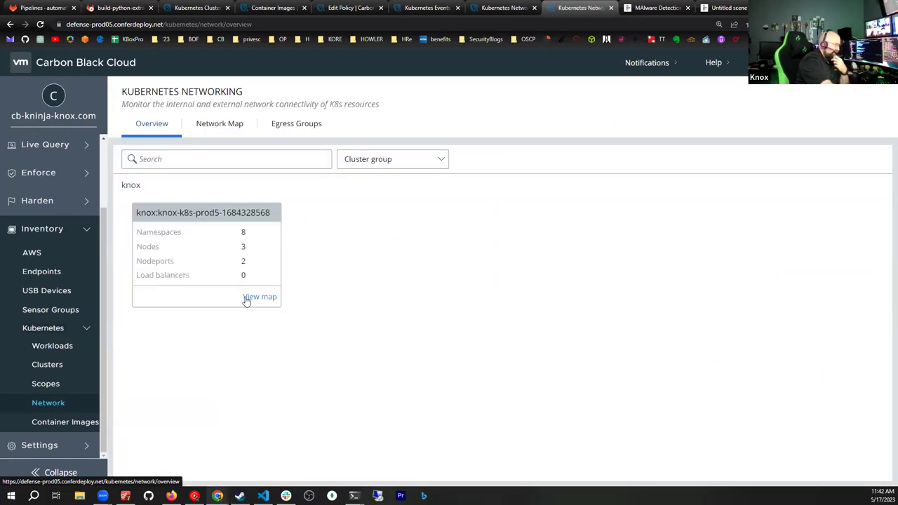
click(266, 298)
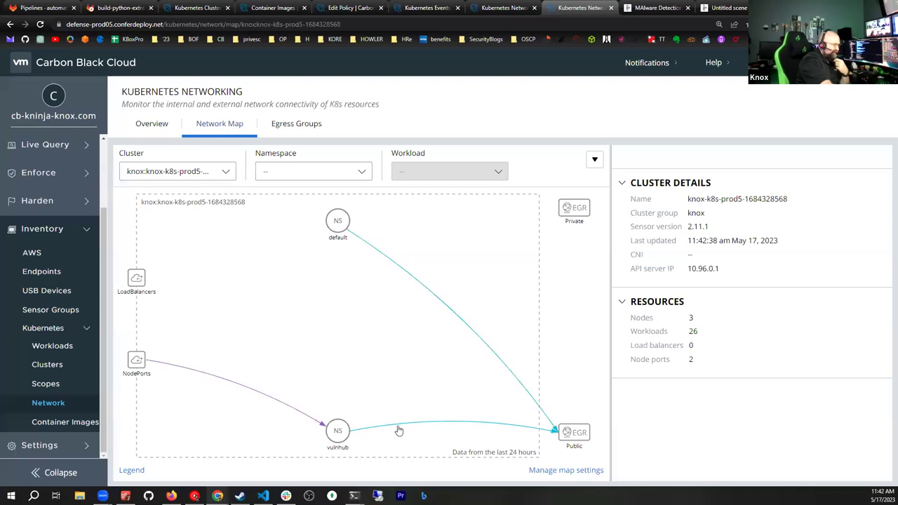
Step: Show the default namespace's public egress connections on the map and examine the protocol and port of both health-check-deployment connections
click(338, 222)
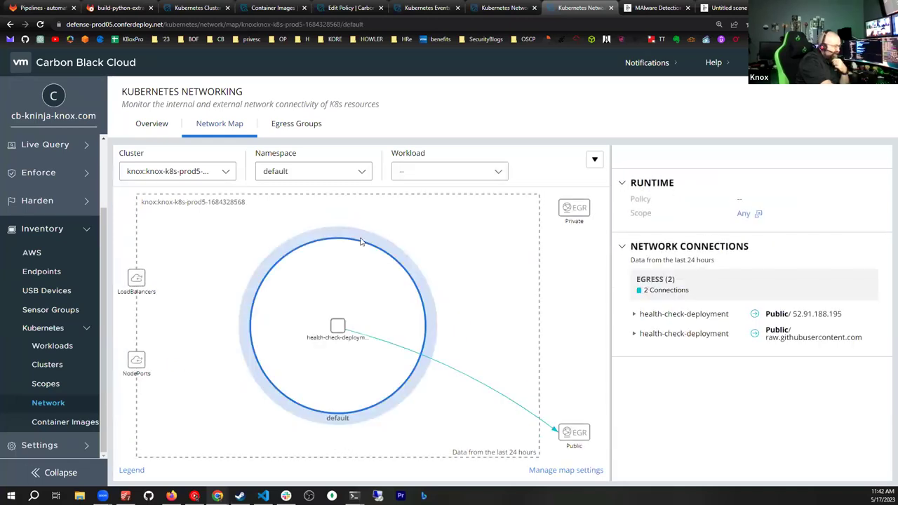
click(467, 378)
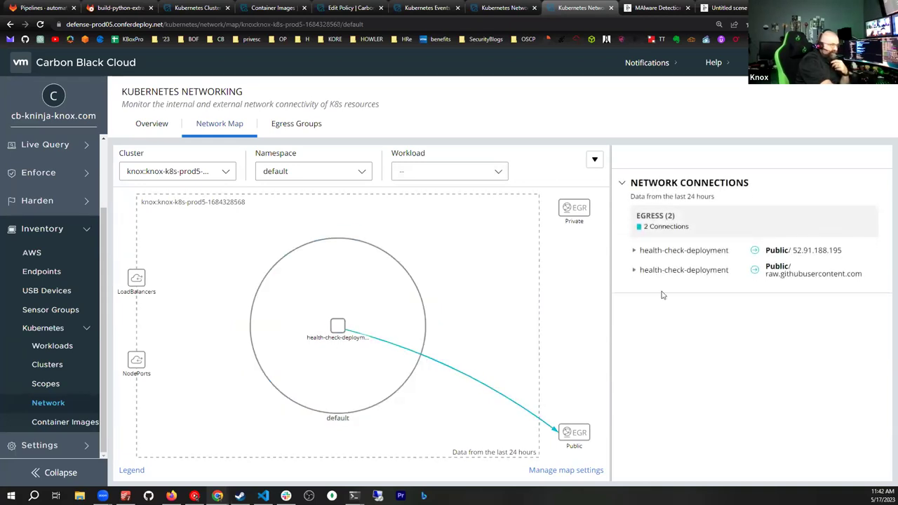
click(634, 250)
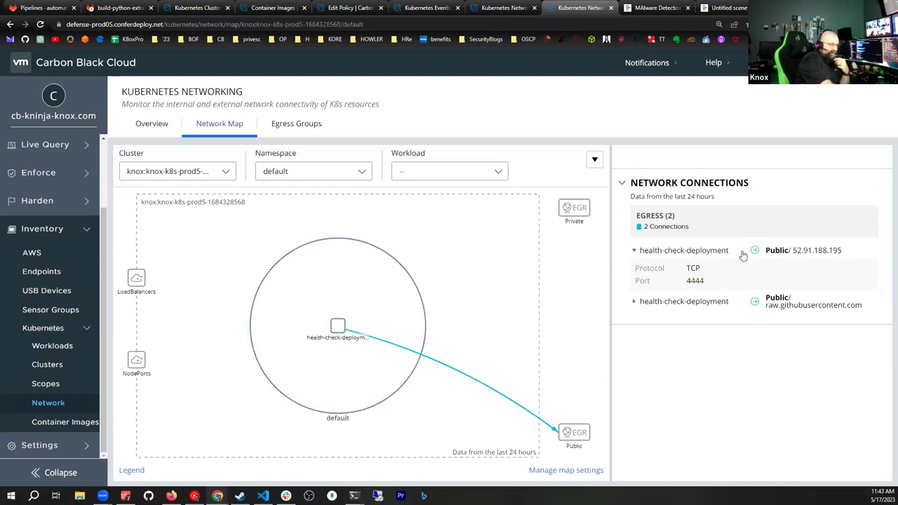
drag(793, 251, 850, 253)
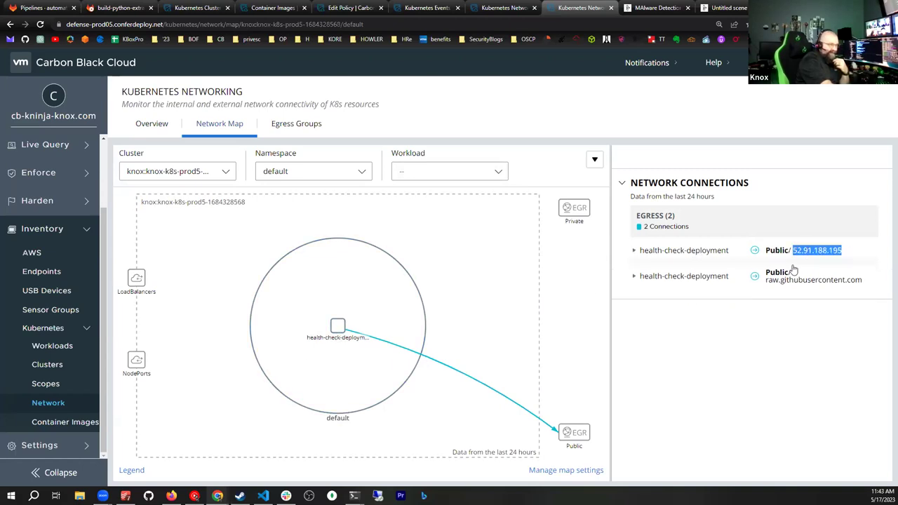
click(634, 251)
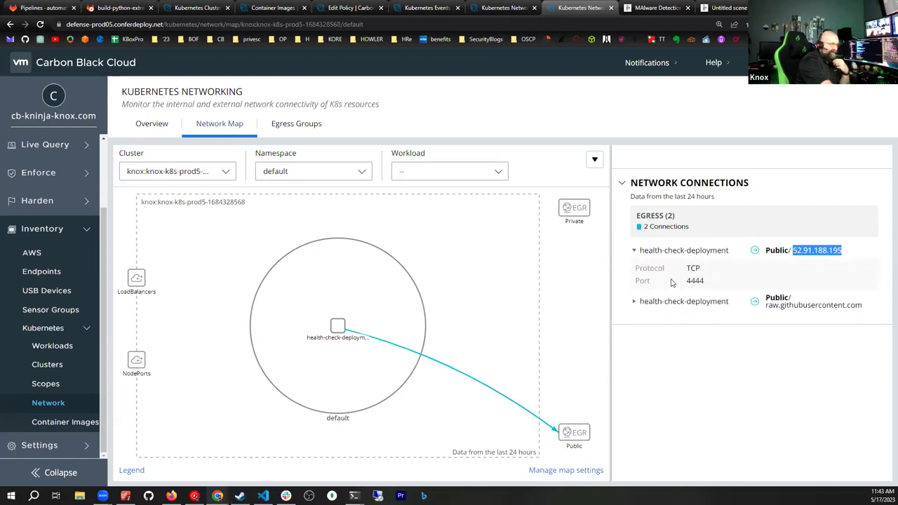
double_click(698, 281)
click(681, 281)
click(634, 303)
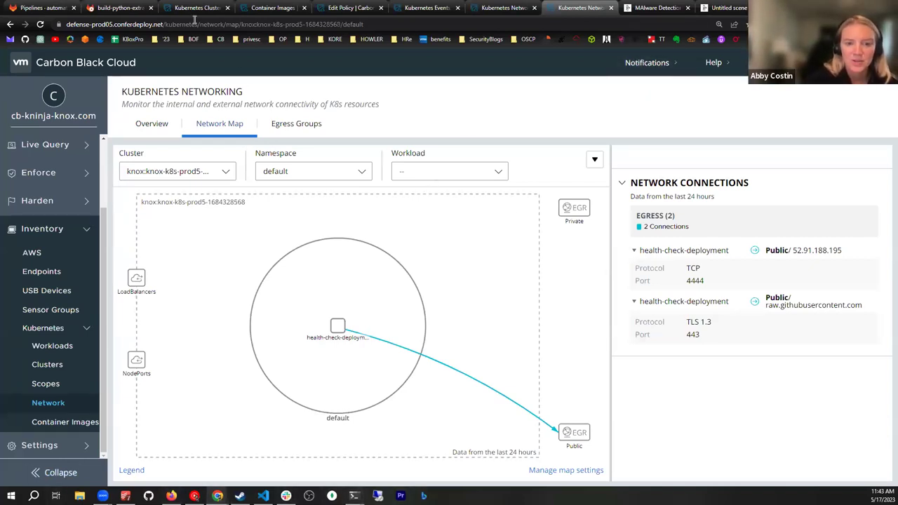
Step: Glance at the open Kubernetes Events page and the other Kubernetes Networking page, and return to the default namespace's network map
click(430, 8)
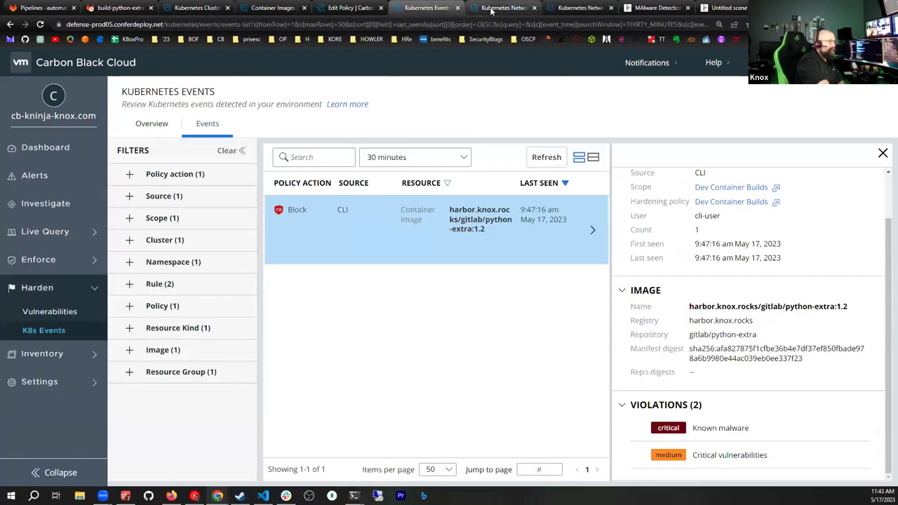
click(517, 9)
click(582, 7)
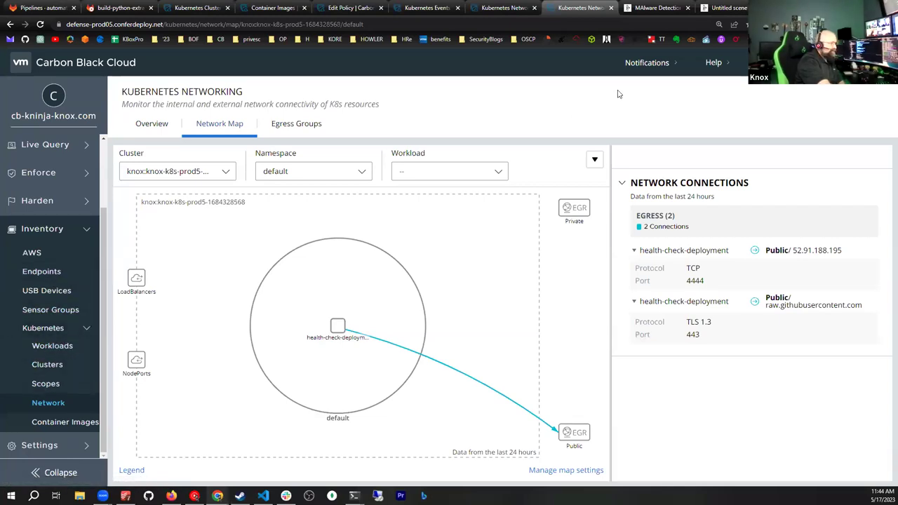
Step: Open the alerts list and look through the most recent watchlist alerts, including the xmrig coin mining alert
scroll(69, 232, up, 1)
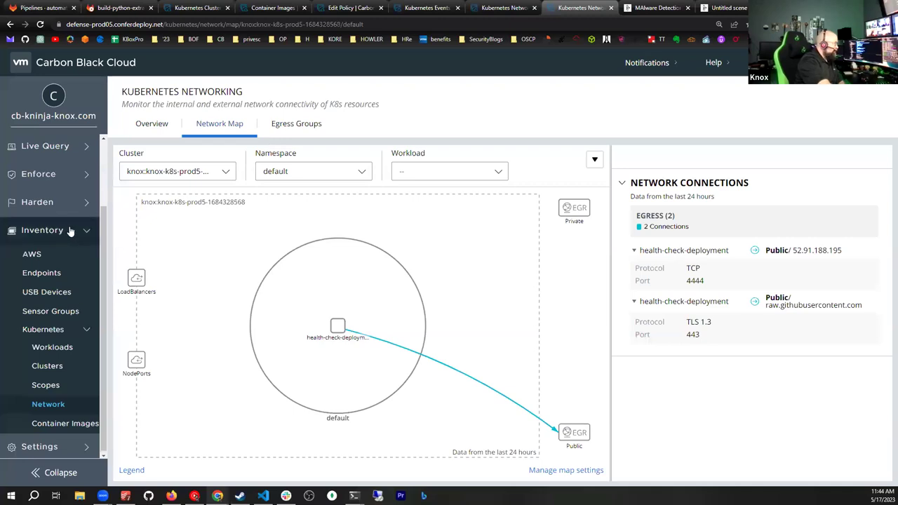
scroll(70, 232, up, 2)
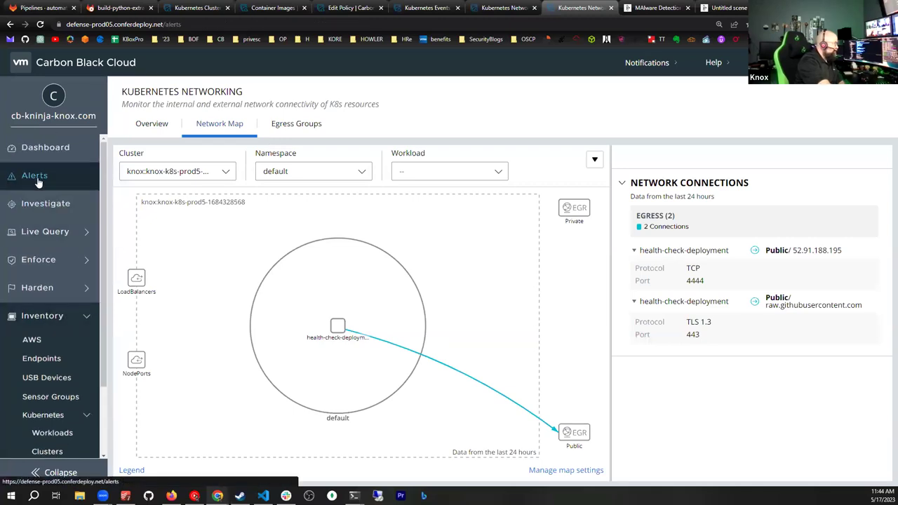
click(38, 177)
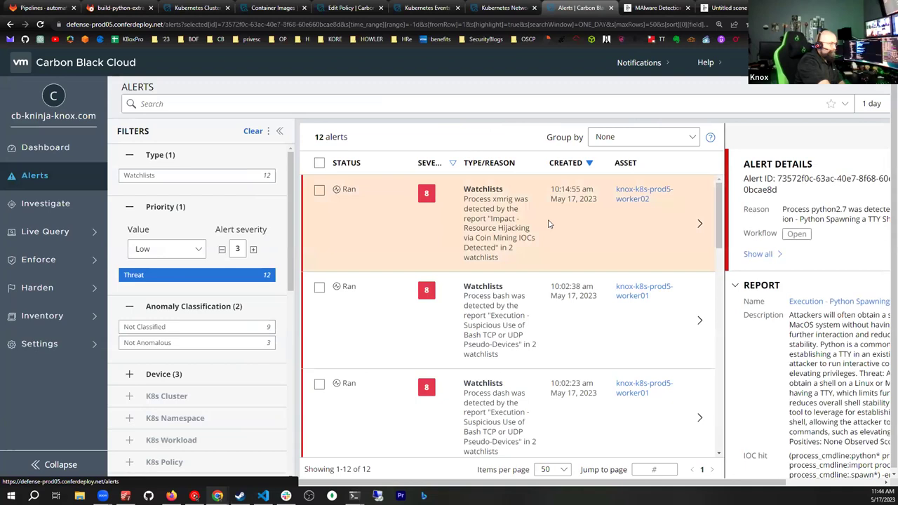
scroll(550, 223, down, 2)
scroll(541, 226, up, 1)
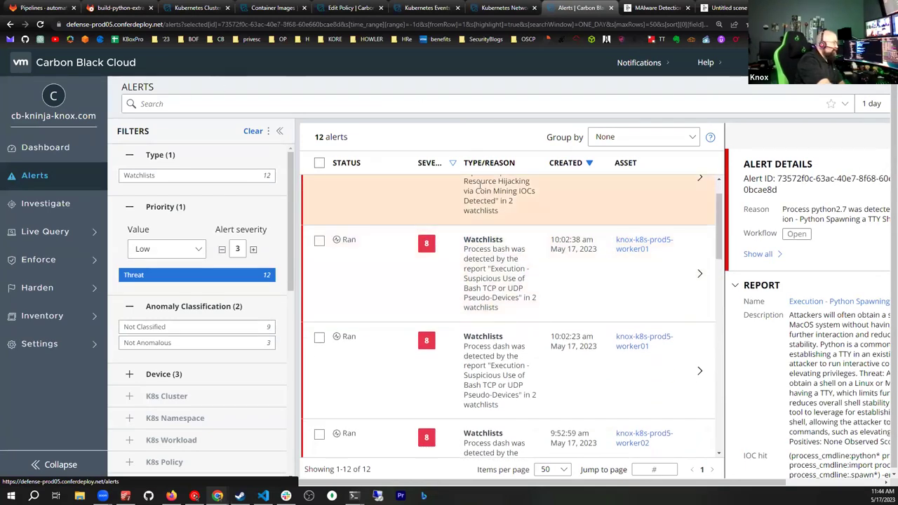
scroll(604, 213, up, 1)
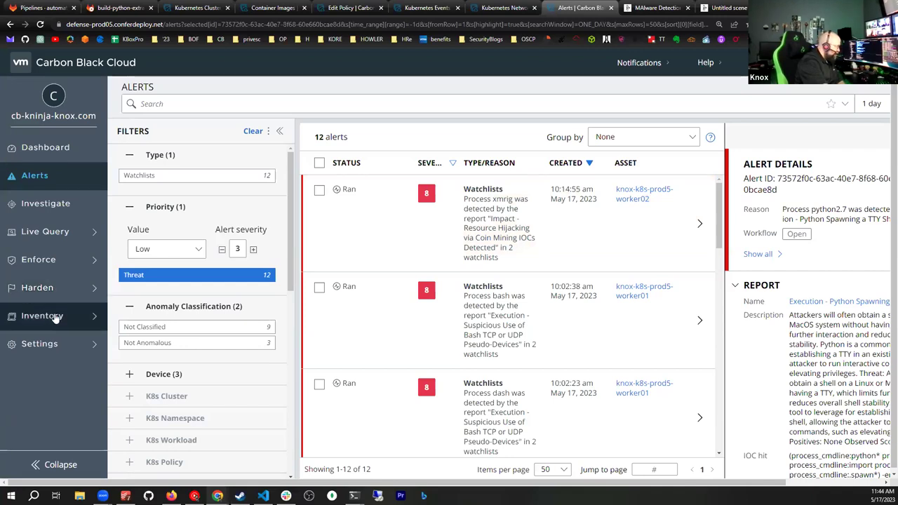
Step: Open the Kubernetes workloads inventory, find system-monitor-deployment in the list and highlight its Deployment kind
click(55, 317)
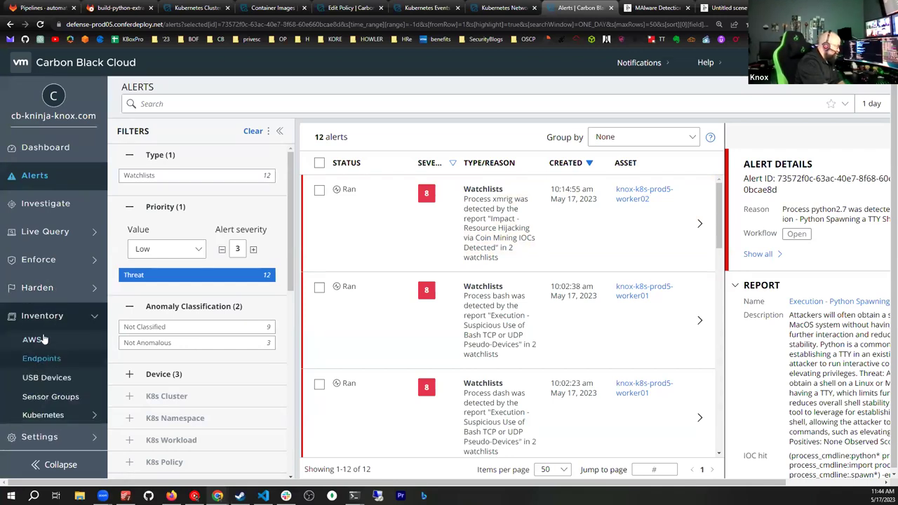
click(43, 415)
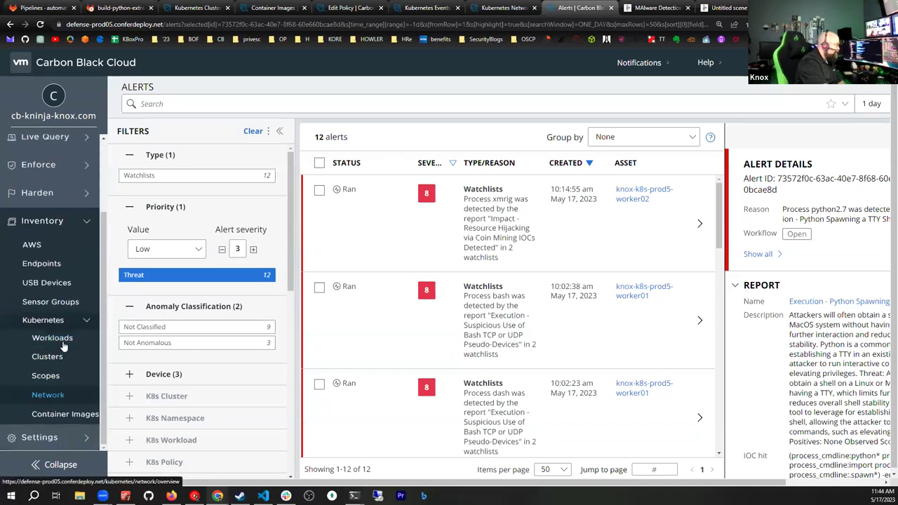
click(53, 338)
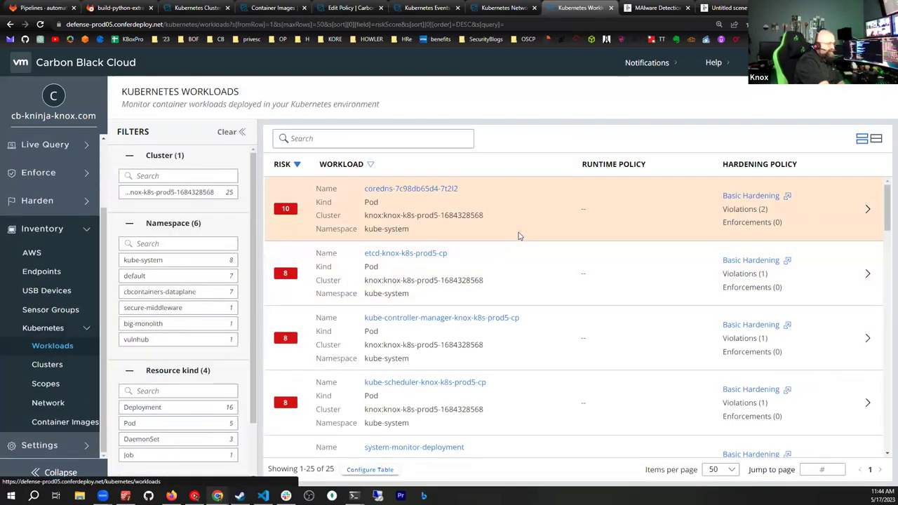
scroll(579, 295, down, 3)
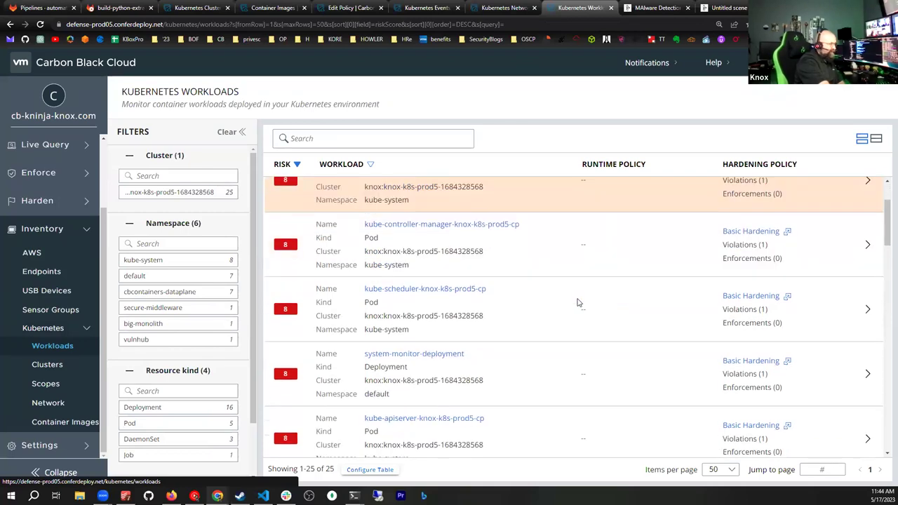
scroll(580, 302, down, 1)
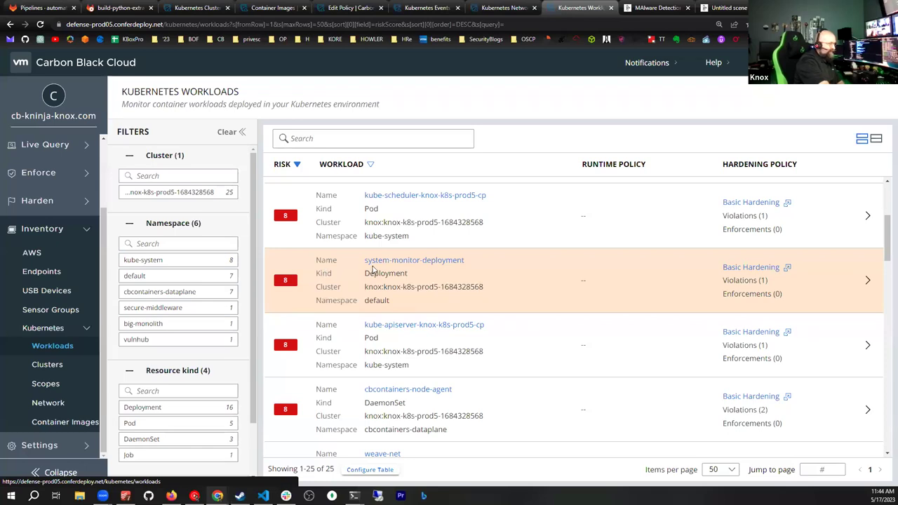
drag(419, 275, 345, 279)
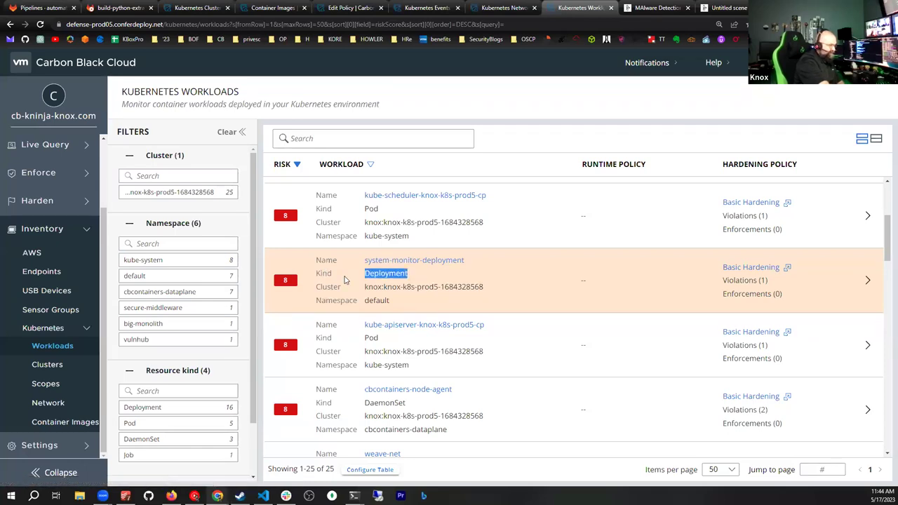
Step: Highlight the kube-scheduler workload's Pod kind and system-monitor-deployment's Deployment kind to compare the two
drag(386, 210, 360, 209)
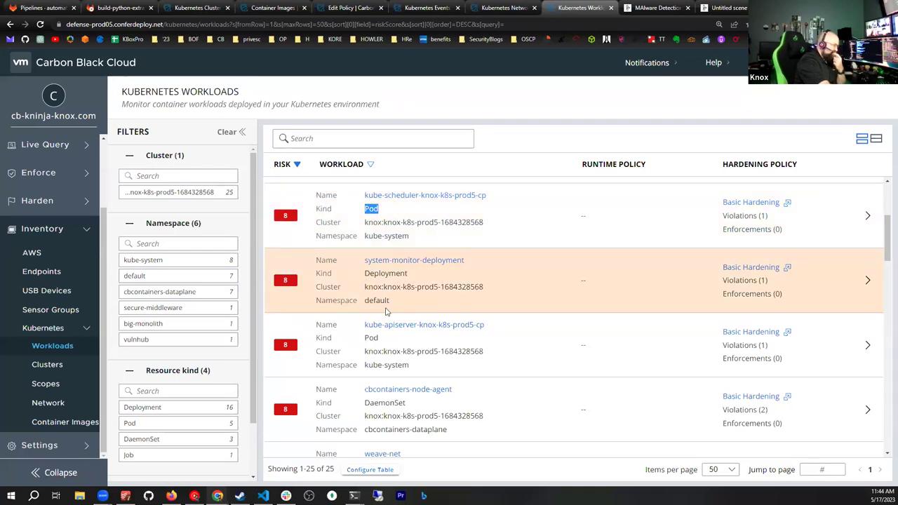
drag(423, 276, 355, 276)
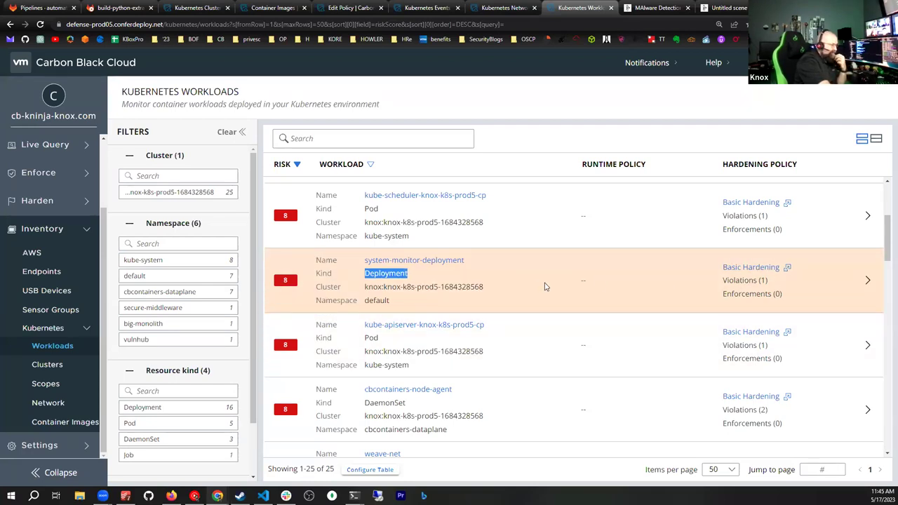
scroll(545, 286, down, 1)
scroll(532, 281, up, 1)
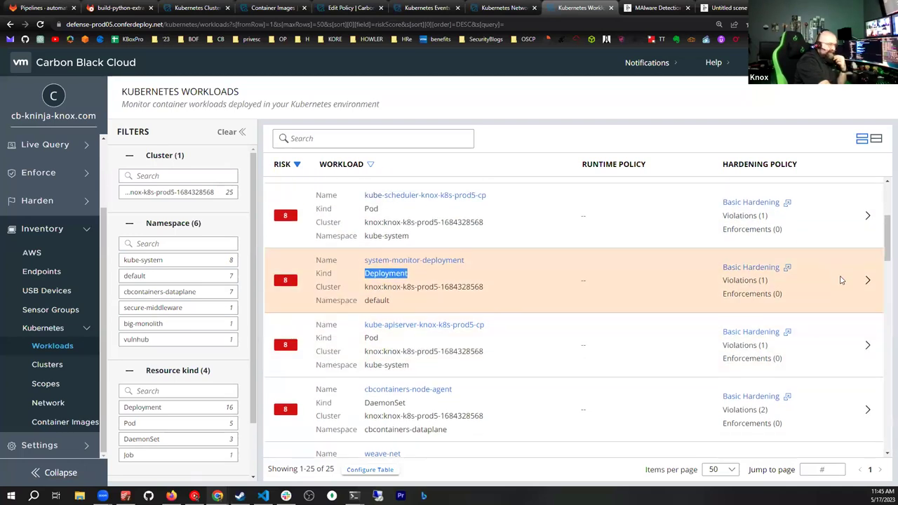
Step: Open system-monitor-deployment's details, examine its risk and hardening sections and highlight the "Allow privileged container" violation
click(867, 280)
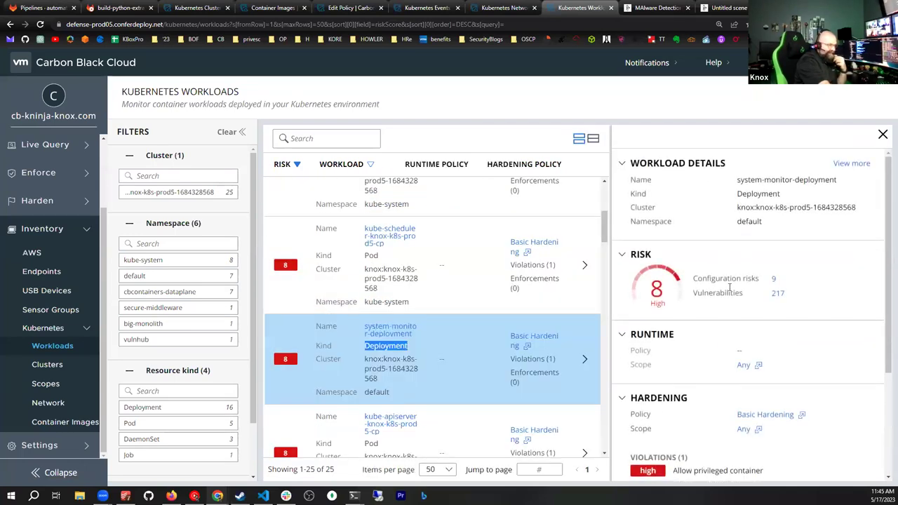
scroll(751, 299, down, 1)
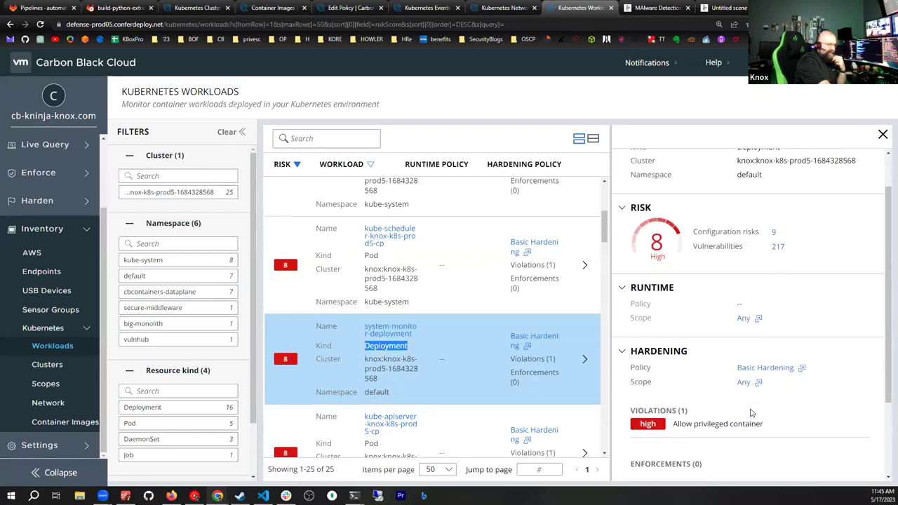
scroll(752, 413, down, 1)
drag(674, 377, 784, 386)
scroll(779, 389, down, 1)
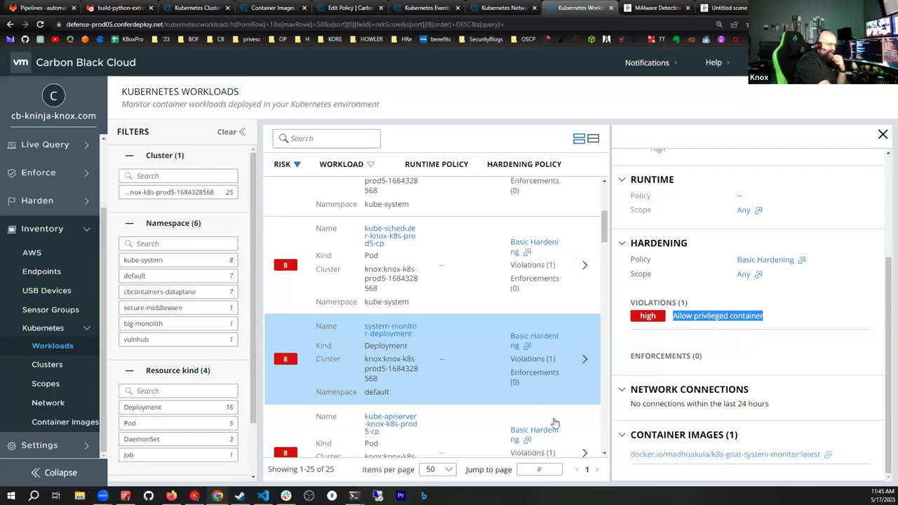
Step: Look through the risk-sorted workloads list, close the workload details and return to the highest-risk workloads
scroll(432, 361, down, 5)
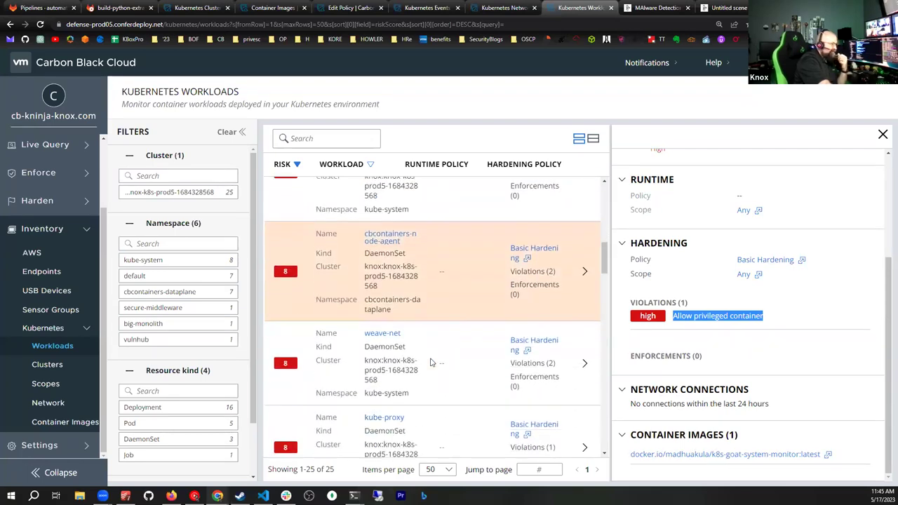
scroll(431, 362, down, 3)
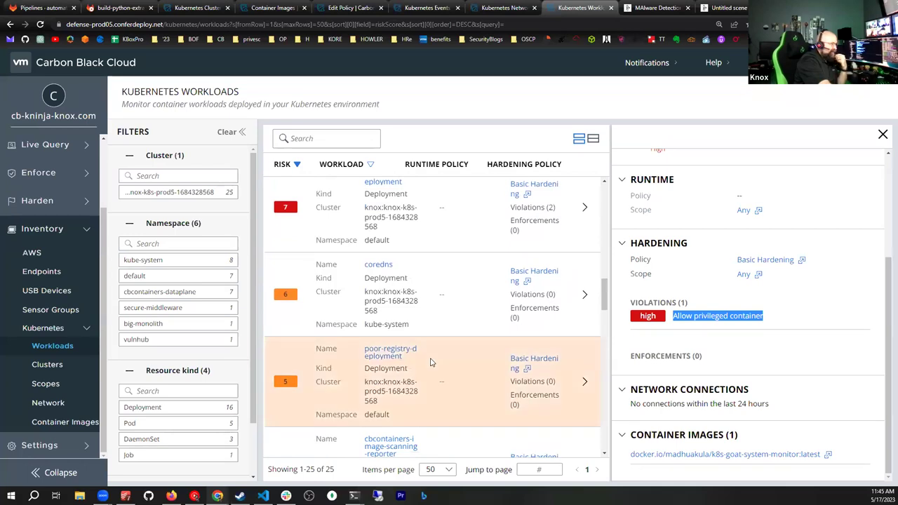
scroll(432, 361, down, 2)
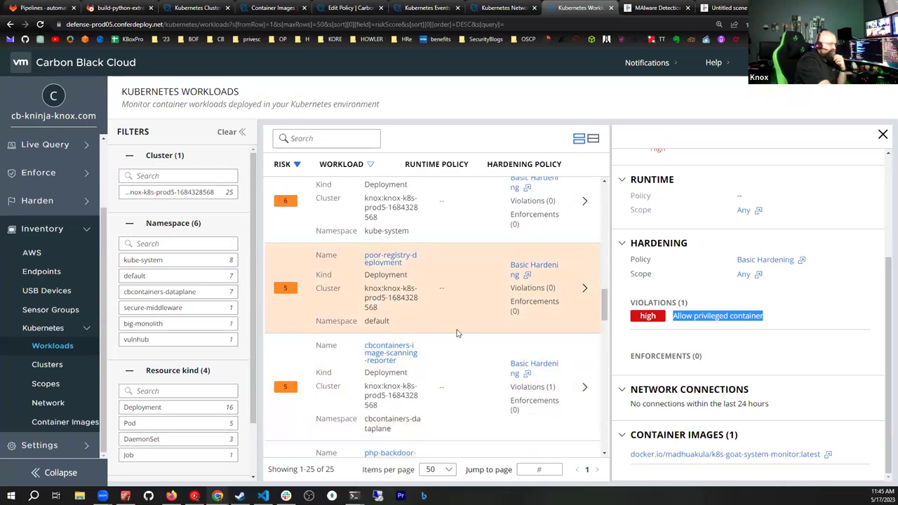
scroll(475, 356, up, 8)
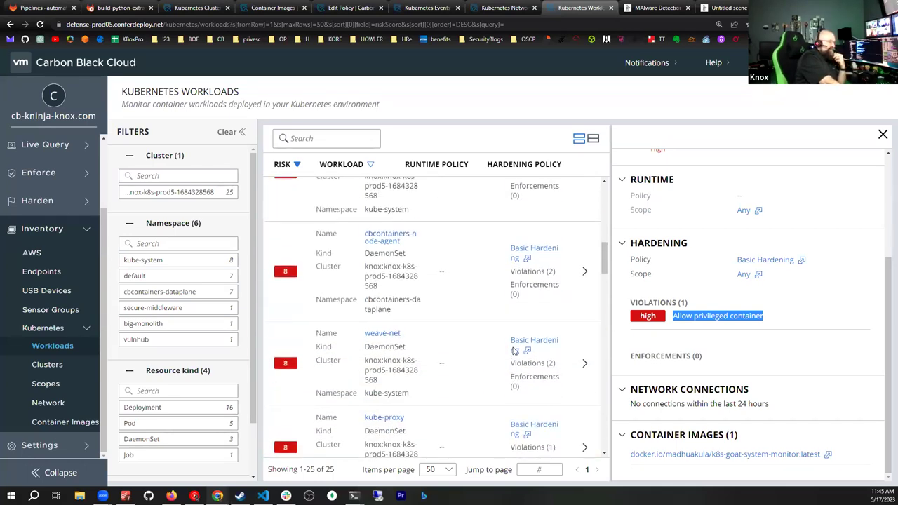
scroll(484, 315, up, 5)
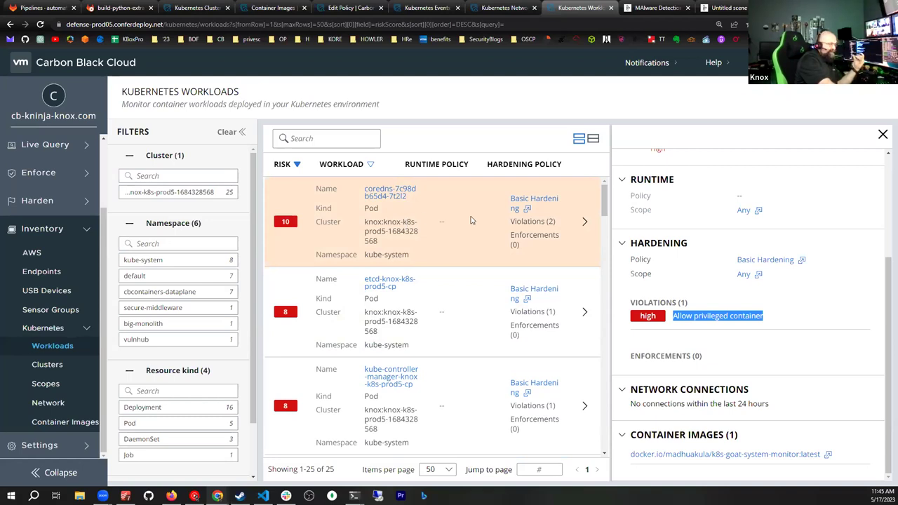
scroll(412, 283, down, 2)
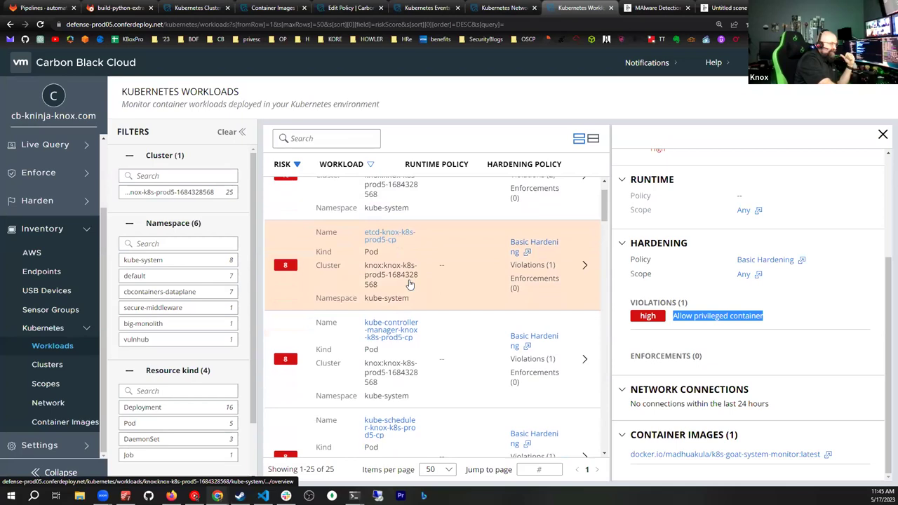
click(882, 134)
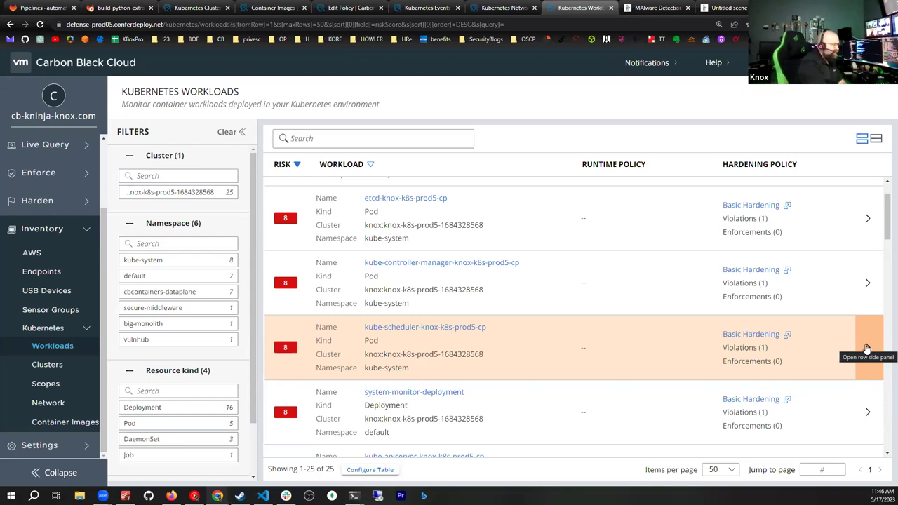
scroll(582, 270, up, 1)
scroll(581, 263, up, 1)
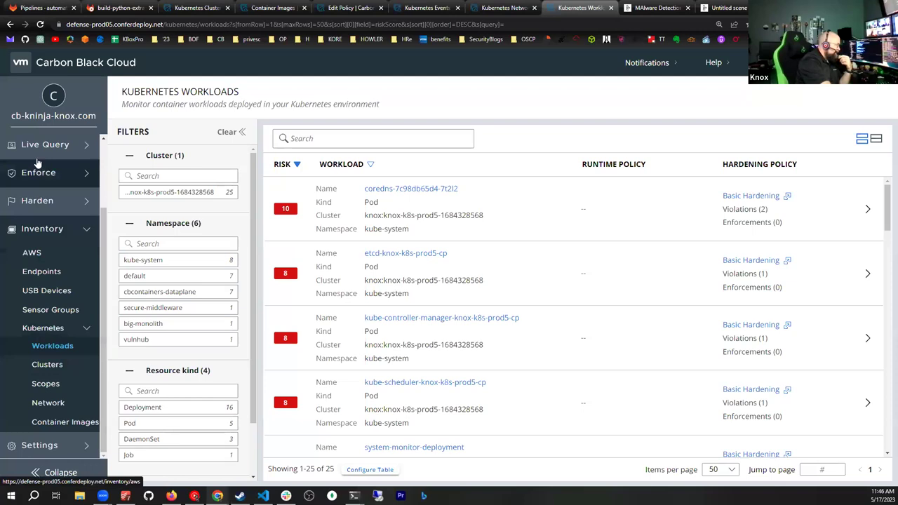
Step: Open the Kubernetes container images inventory, glance at its scan log and return to the overview to examine the vulnerability charts
scroll(56, 294, up, 3)
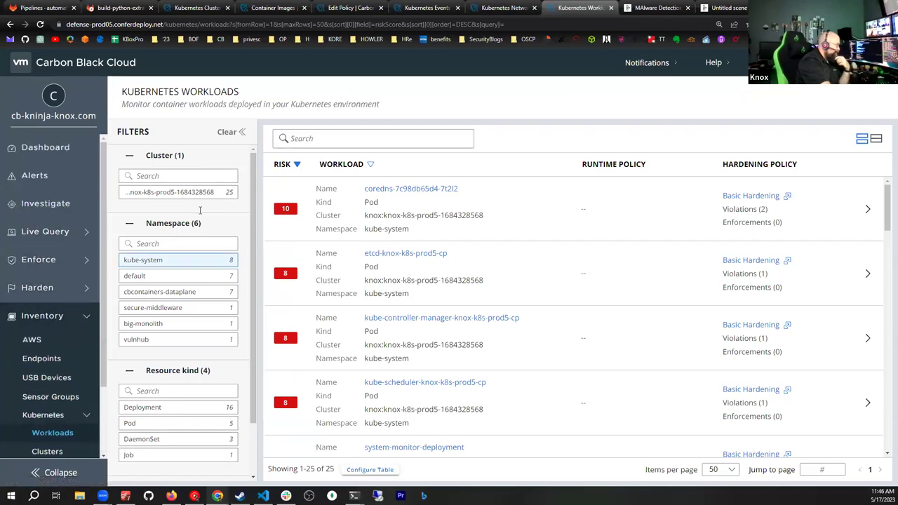
scroll(42, 419, down, 3)
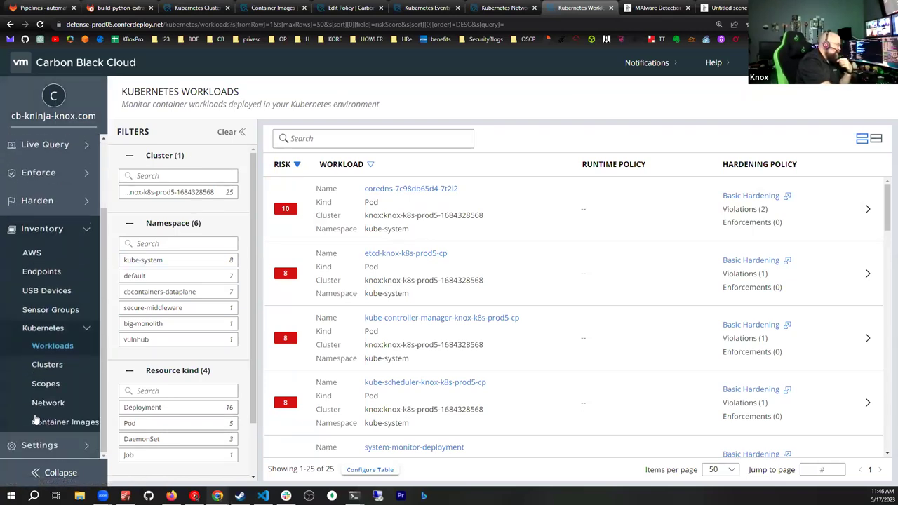
click(57, 422)
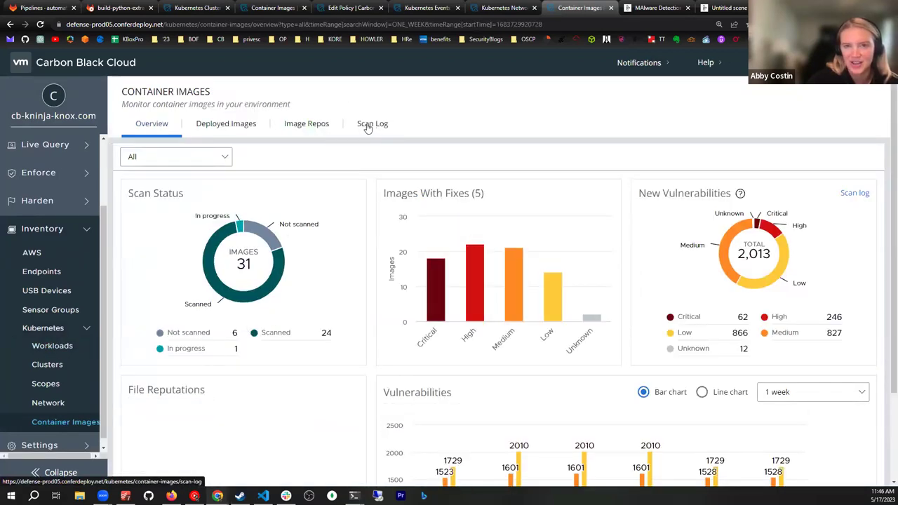
click(365, 128)
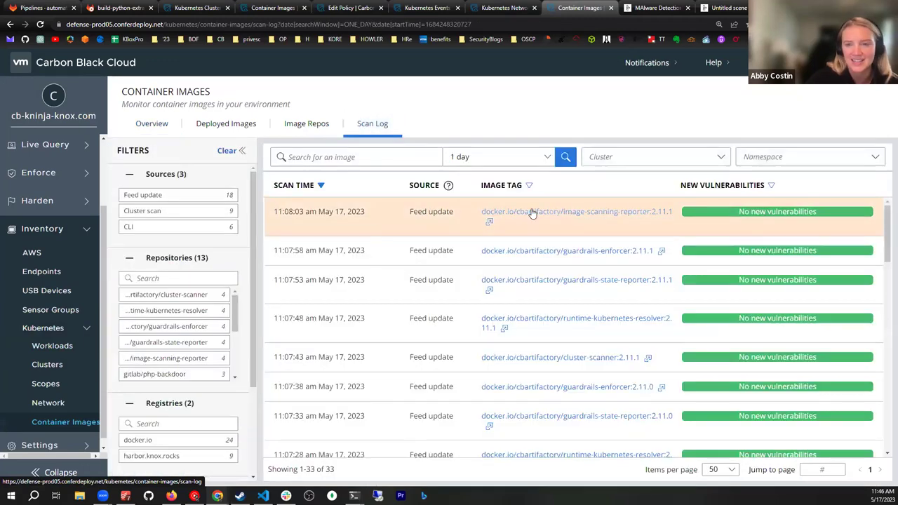
click(152, 127)
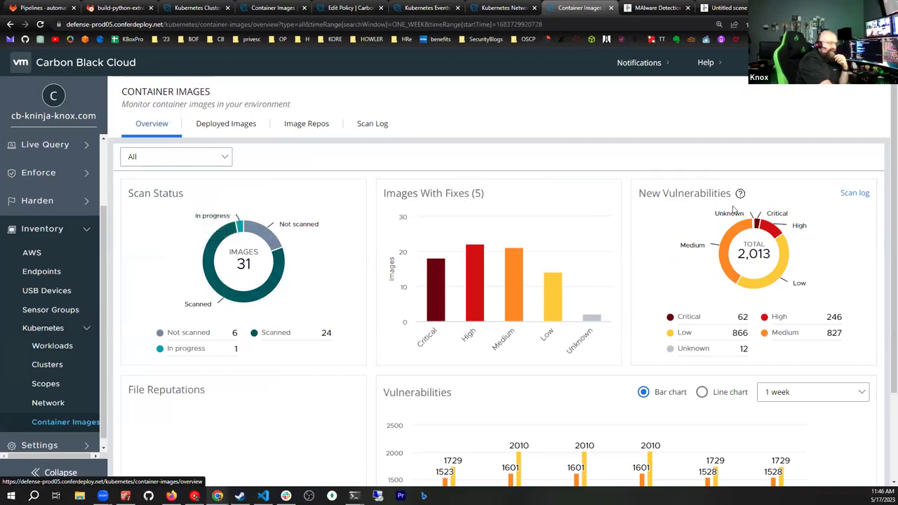
scroll(470, 247, down, 2)
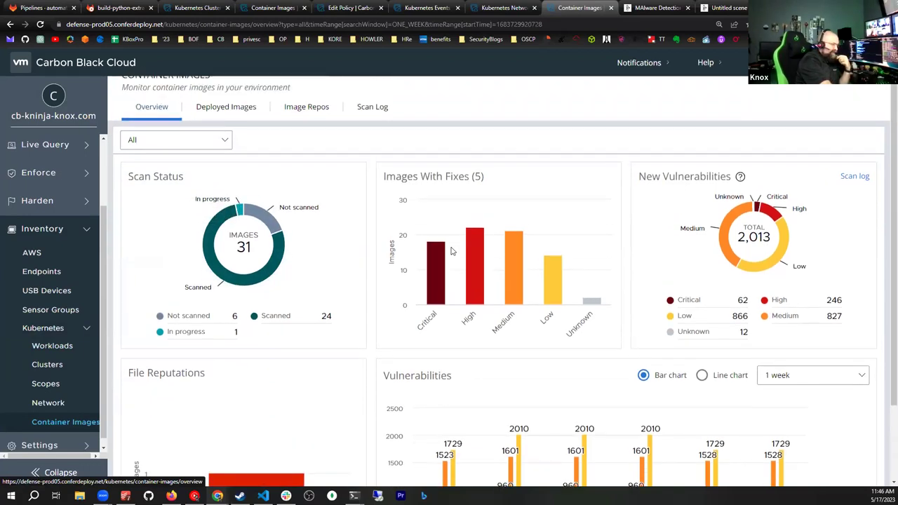
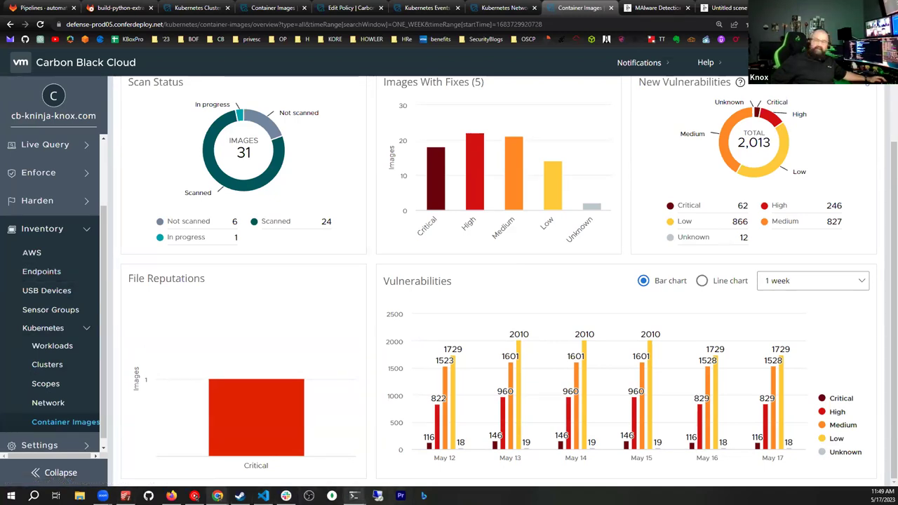
Step: Open the Kubernetes policies page from the Enforce section
mouse_move(355, 495)
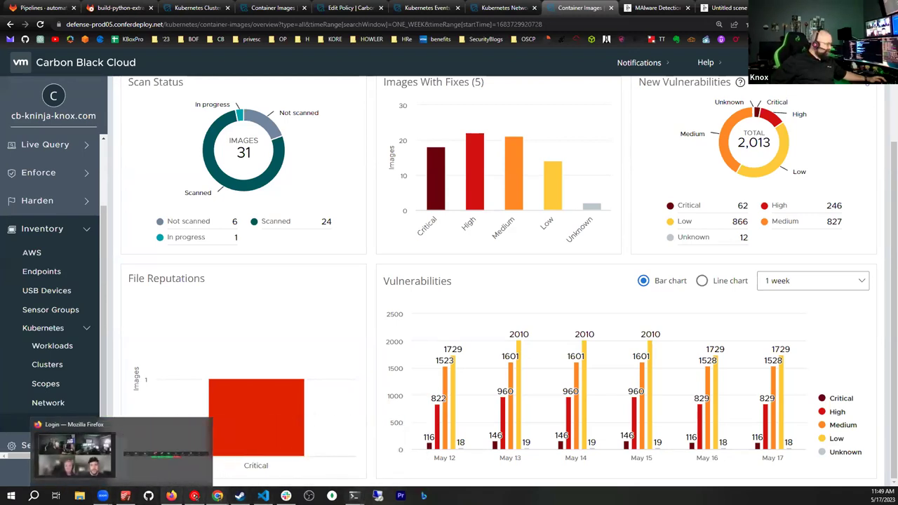
mouse_move(217, 495)
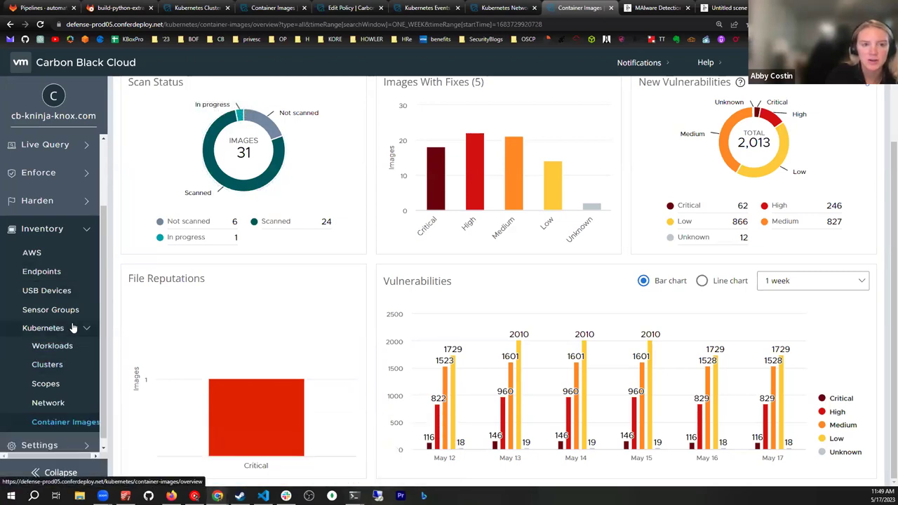
scroll(72, 364, up, 3)
scroll(72, 328, down, 2)
scroll(42, 379, down, 1)
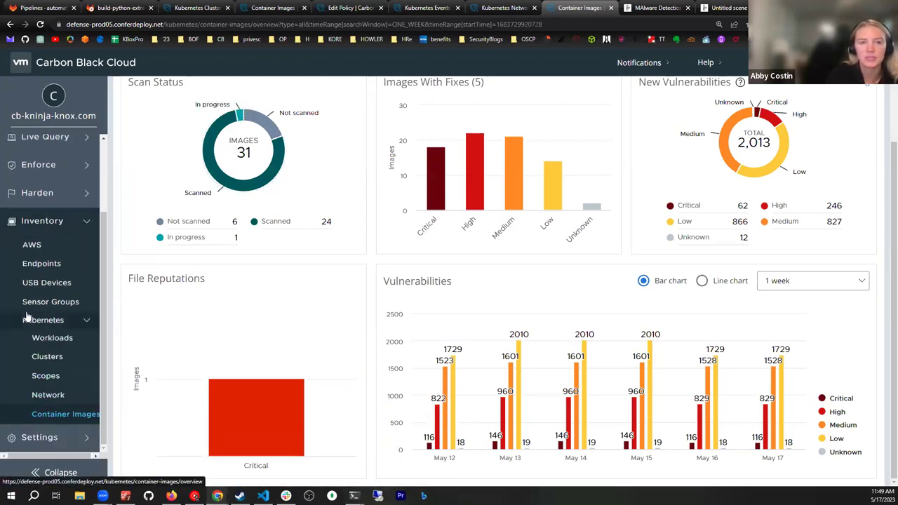
scroll(28, 301, up, 3)
click(35, 289)
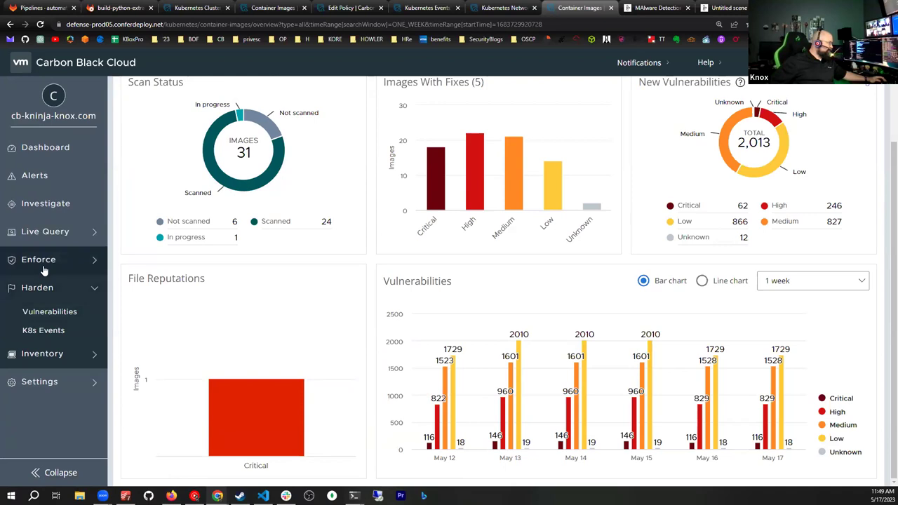
click(44, 265)
click(42, 322)
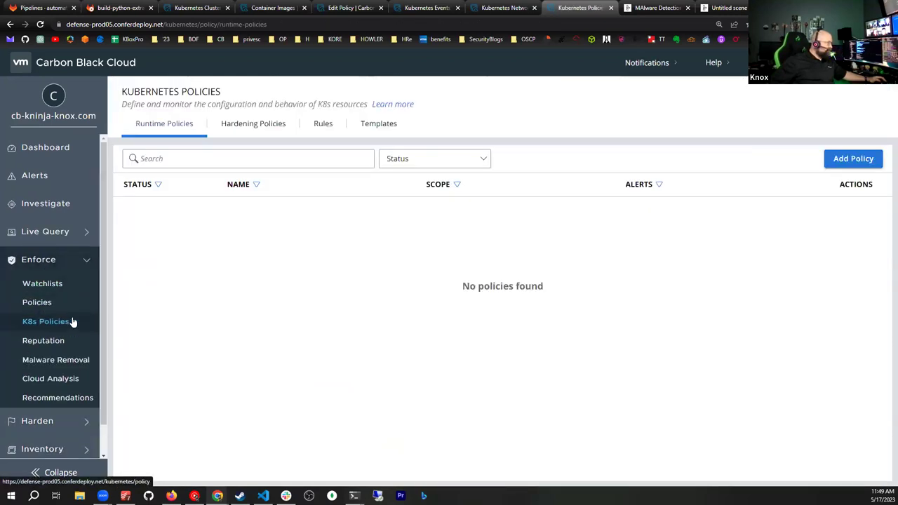
Step: Show the hardening policies, open the Basic Hardening policy's details and look through its rules and their actions
click(256, 124)
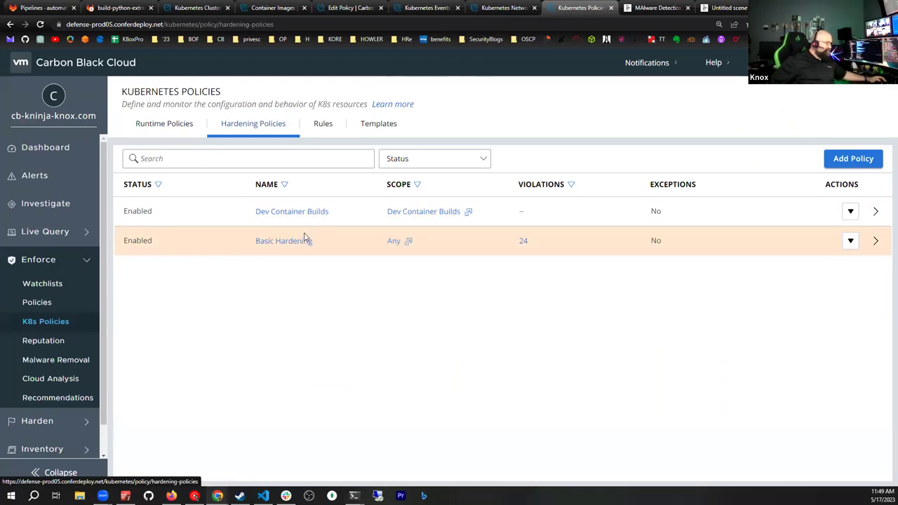
click(875, 241)
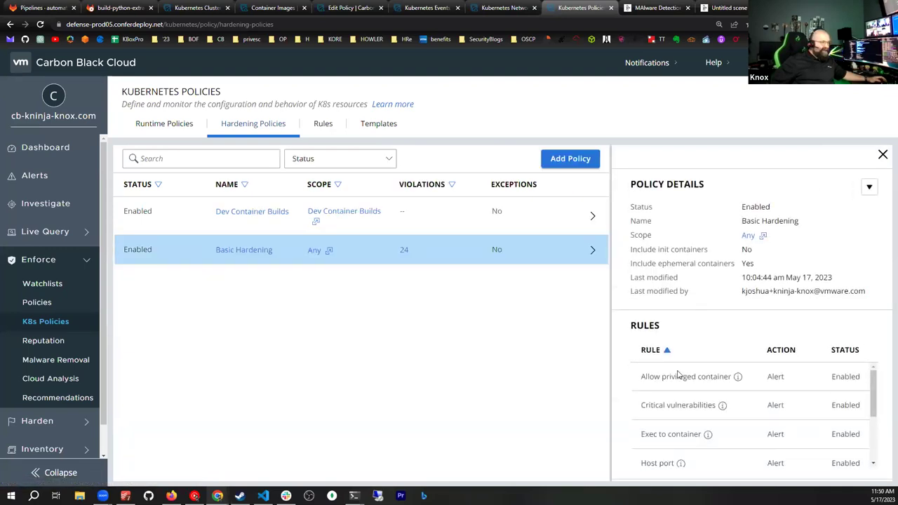
scroll(690, 396, down, 2)
scroll(693, 395, up, 2)
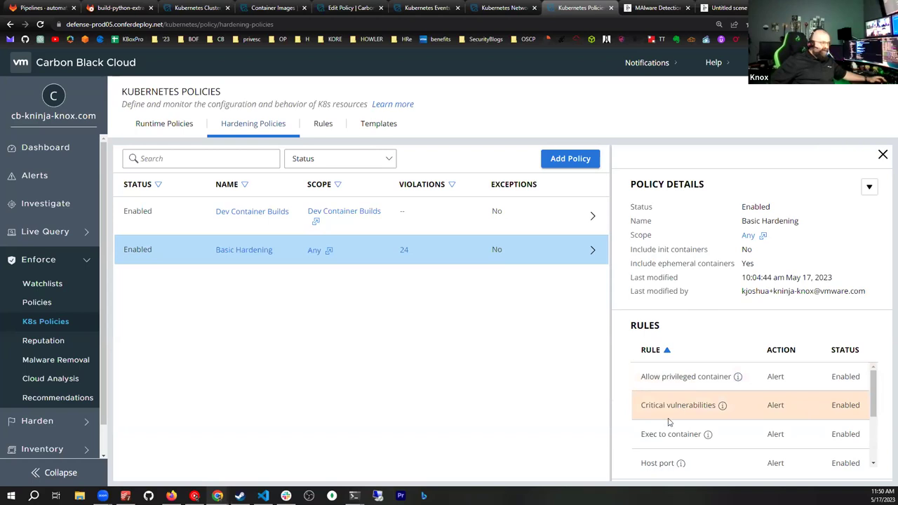
scroll(671, 418, down, 1)
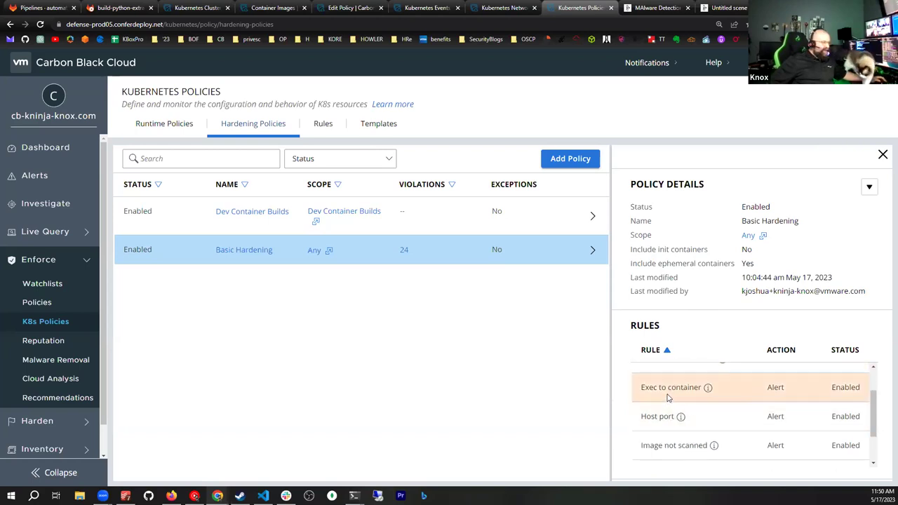
scroll(674, 430, down, 2)
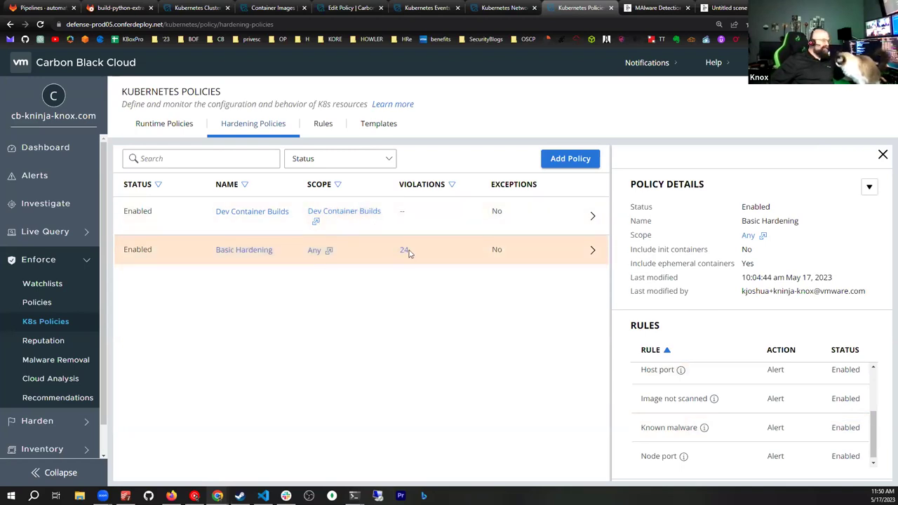
Step: Open the Basic Hardening policy's violations and look through the resources violating the Allow privileged container rule
click(405, 254)
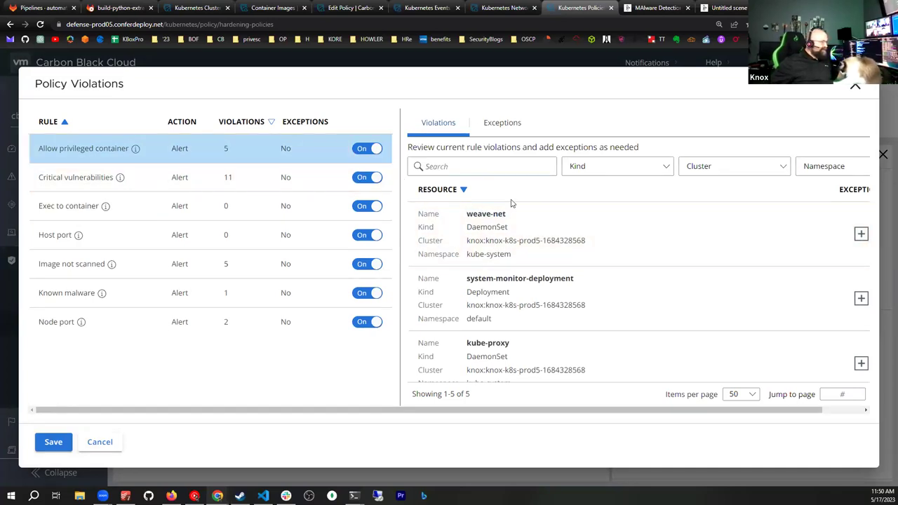
scroll(530, 224, down, 2)
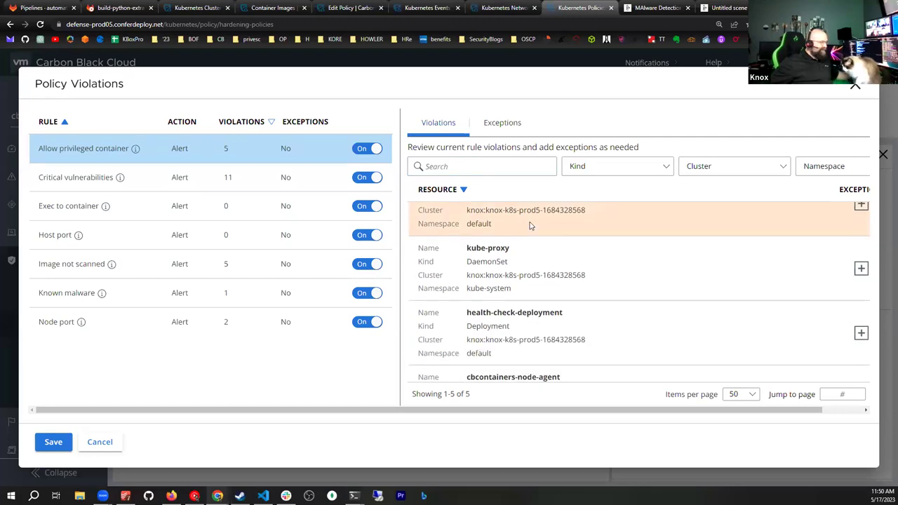
scroll(529, 224, down, 1)
scroll(529, 224, up, 3)
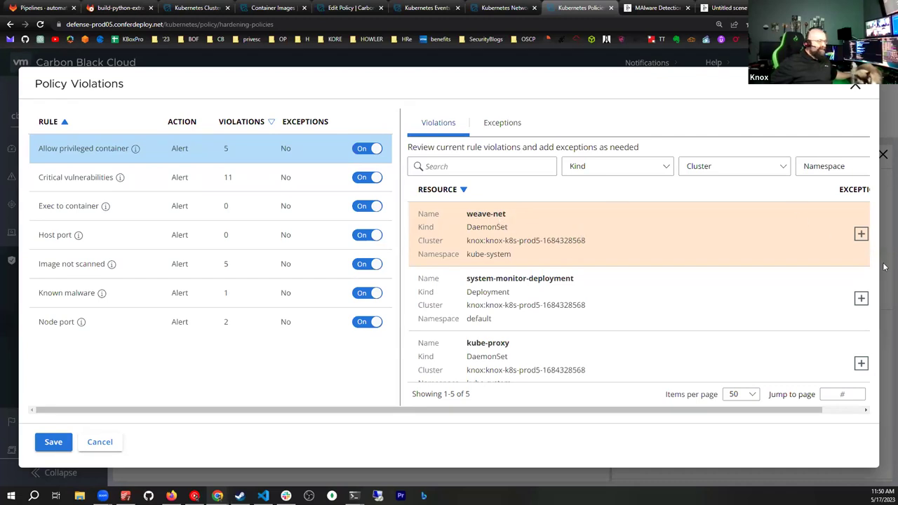
Step: Start resource-name exceptions to the Allow privileged container rule for weave-net, kube-proxy and cbcontainers-node-agent
click(860, 234)
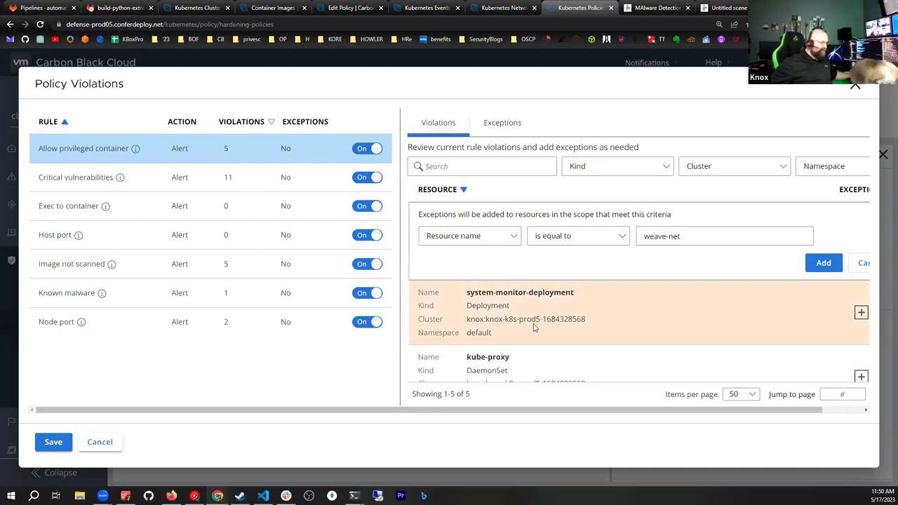
scroll(487, 316, down, 2)
scroll(479, 260, up, 1)
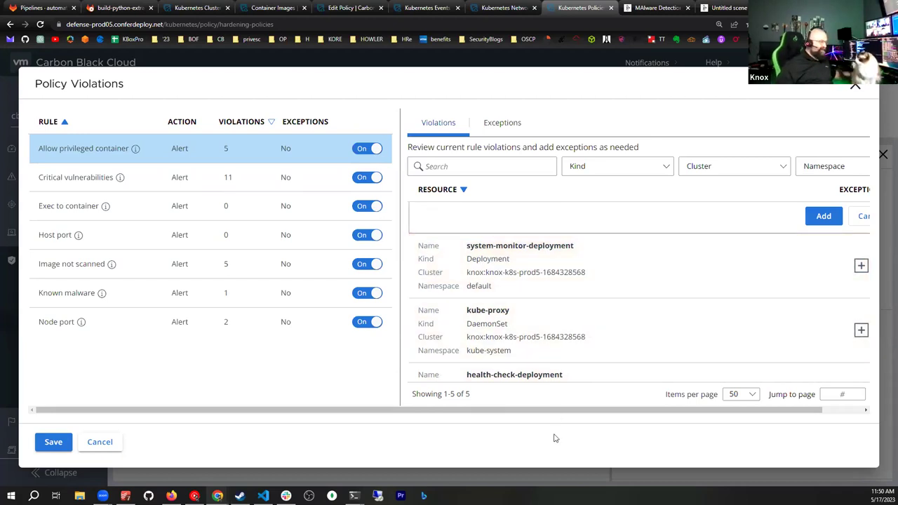
click(860, 331)
scroll(528, 340, down, 3)
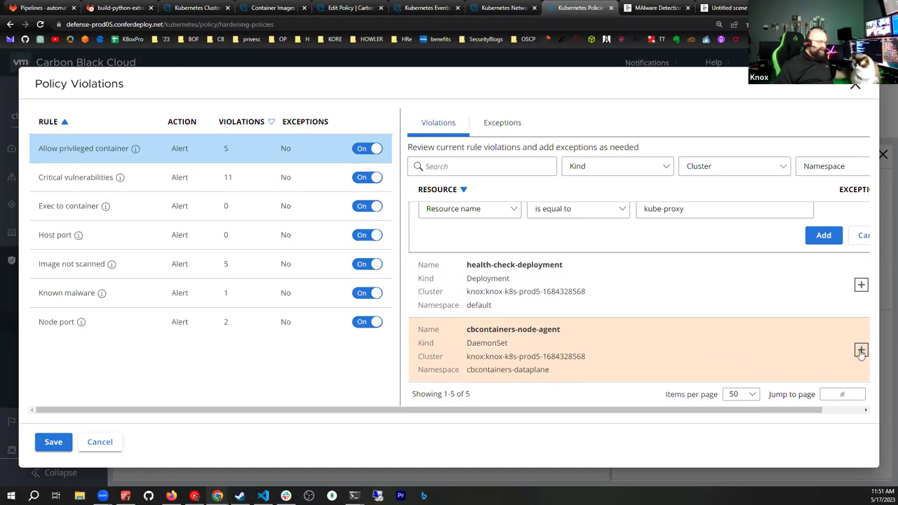
click(861, 351)
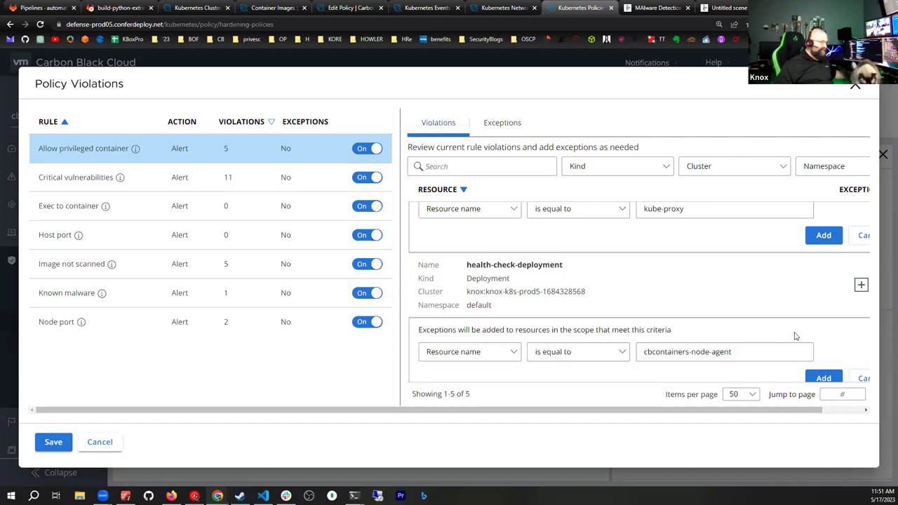
scroll(679, 235, up, 1)
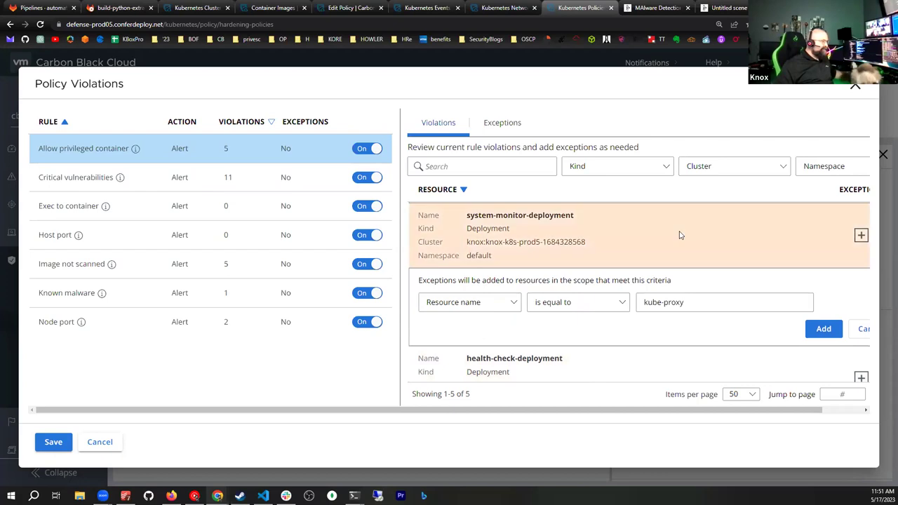
scroll(484, 241, up, 1)
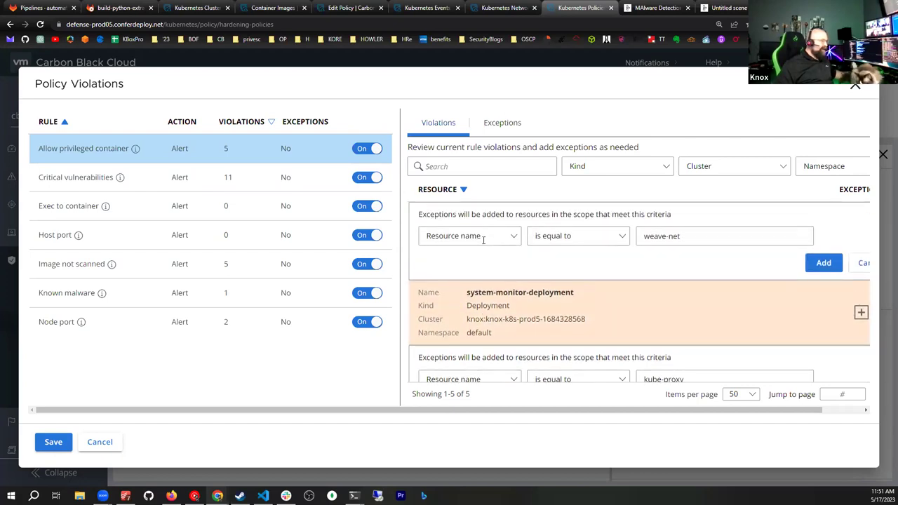
Step: Add the prepared exceptions for weave-net, kube-proxy and cbcontainers-node-agent and save the policy
click(822, 261)
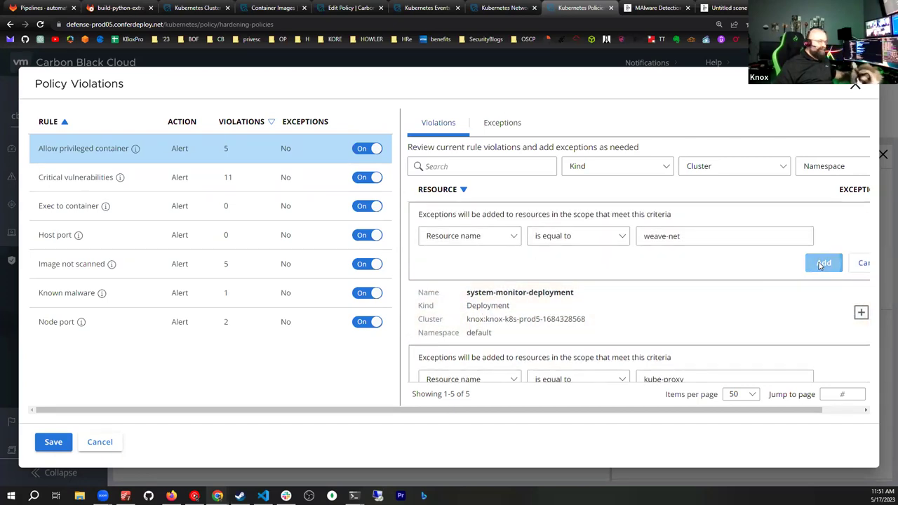
click(822, 233)
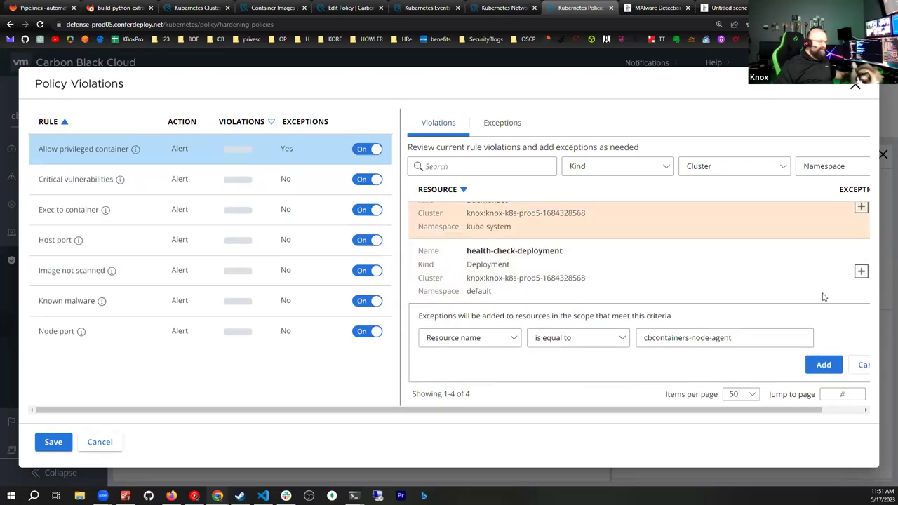
scroll(797, 308, down, 1)
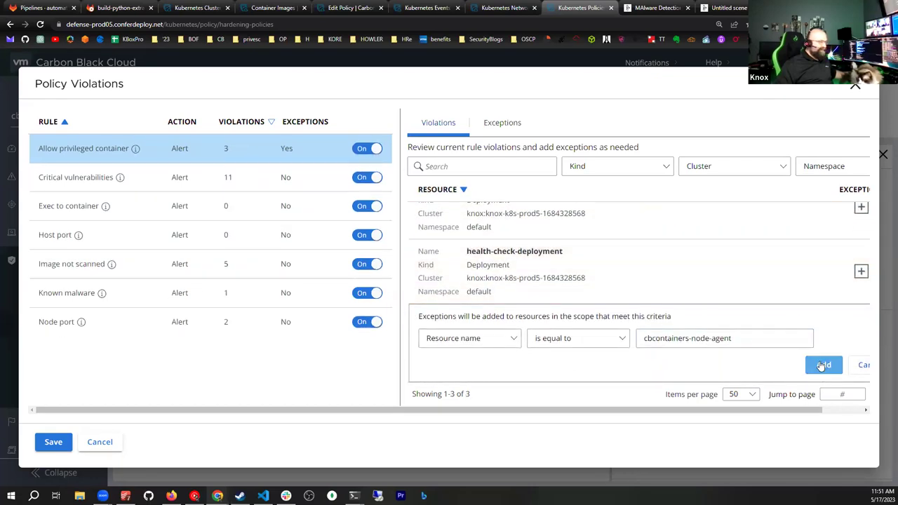
click(819, 364)
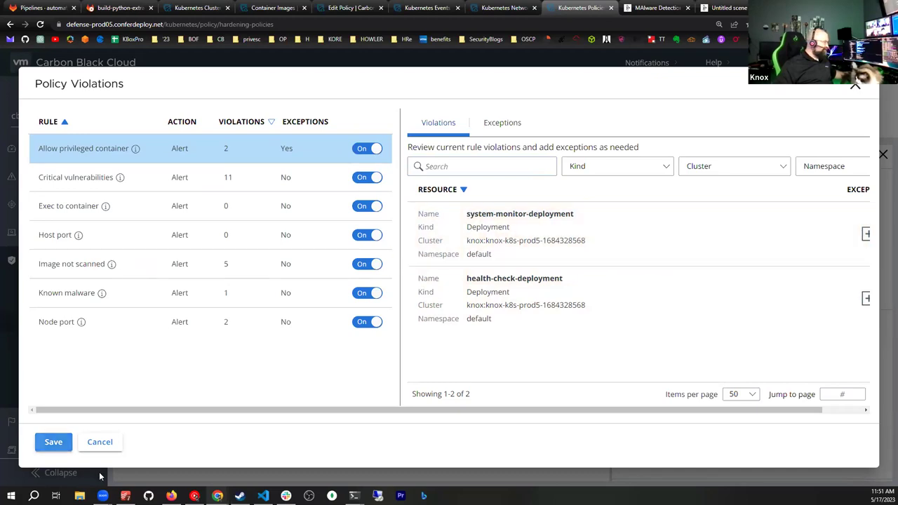
click(54, 442)
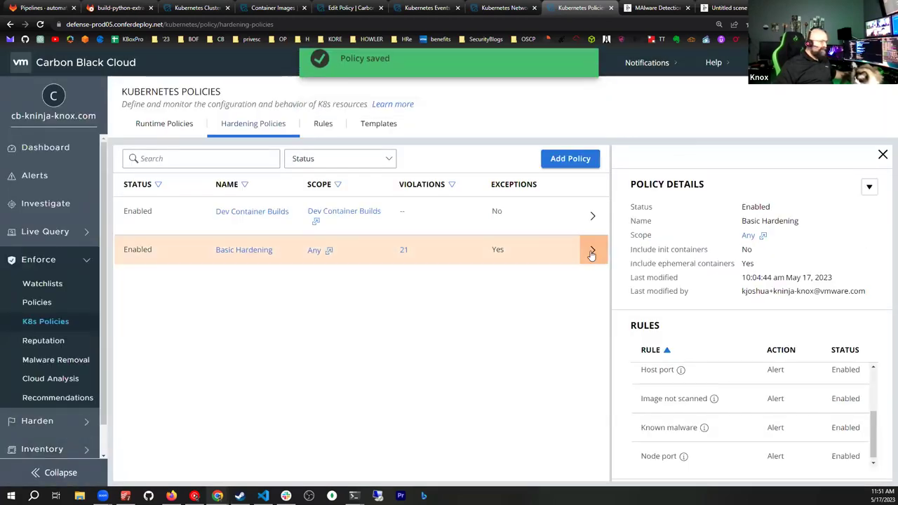
Step: Reopen the Basic Hardening policy's violations, review the resources still violating the privileged container rule and leave without saving
click(403, 251)
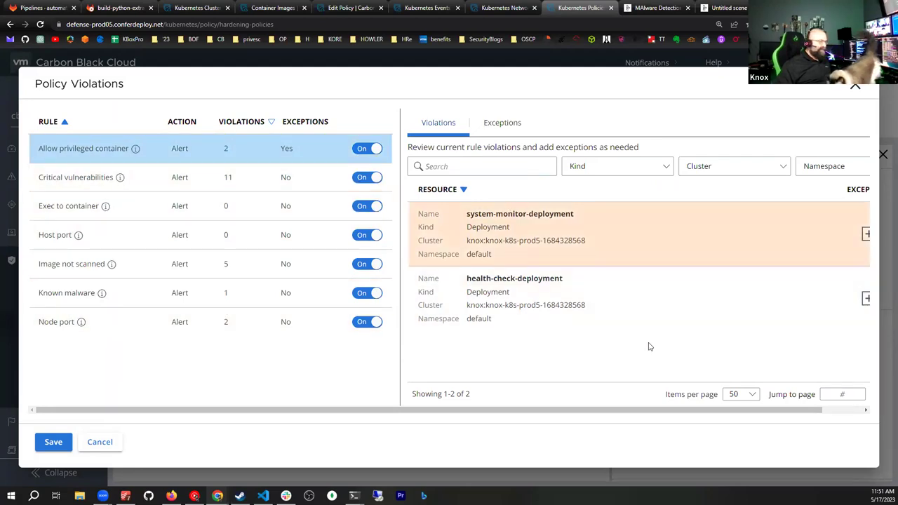
scroll(800, 396, right, 2)
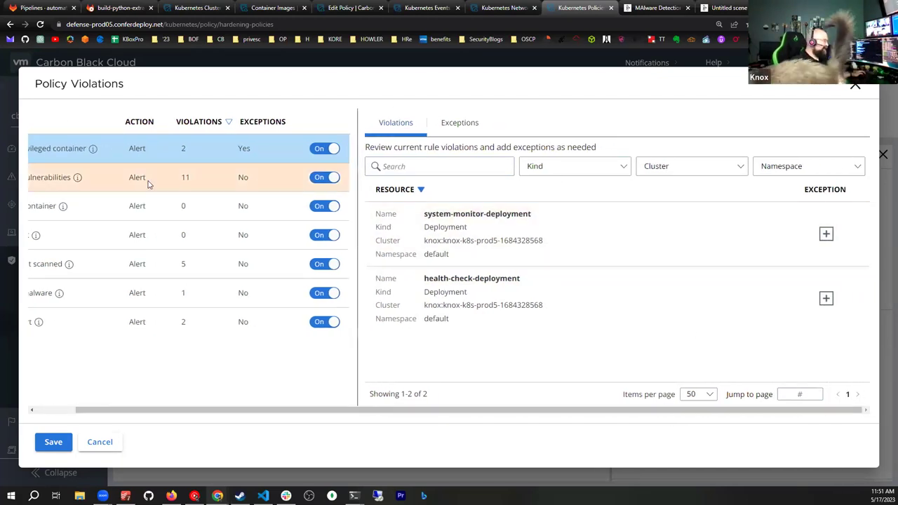
drag(229, 412, 64, 412)
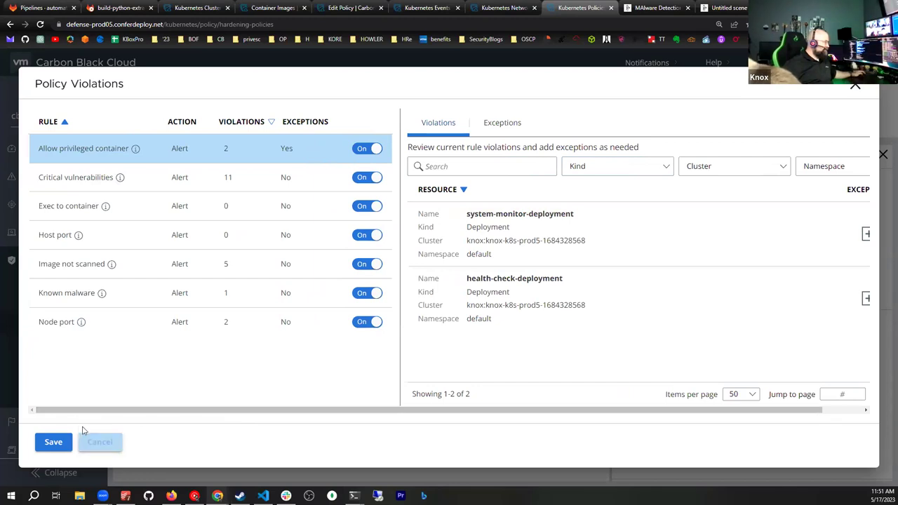
click(100, 446)
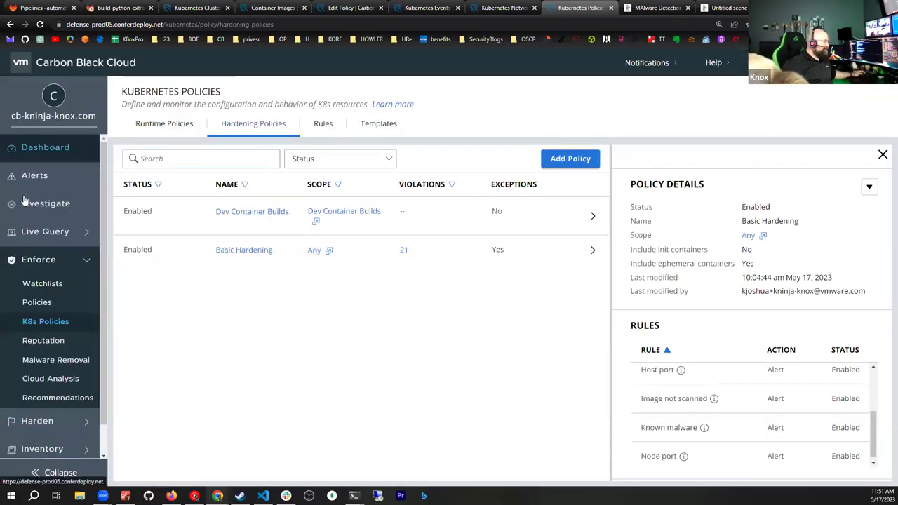
Step: Close the policy details and open the Basic Hardening policy for editing
click(882, 154)
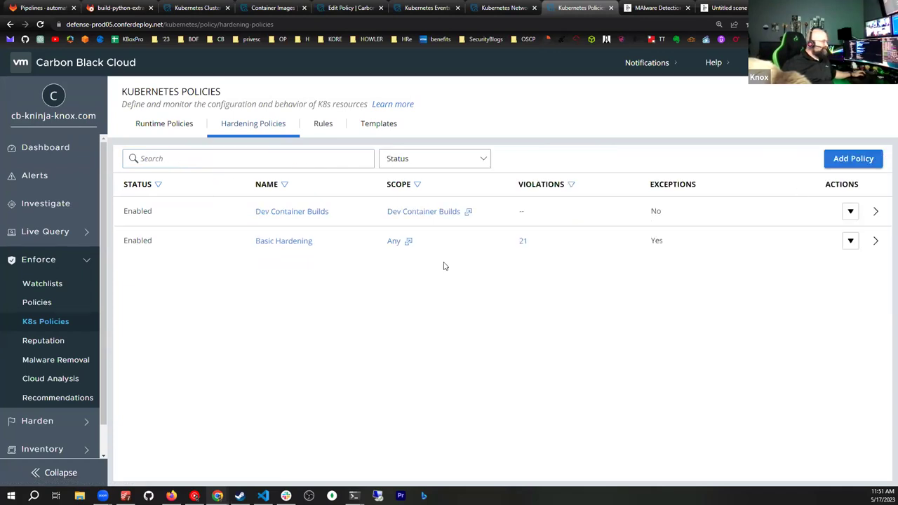
click(851, 241)
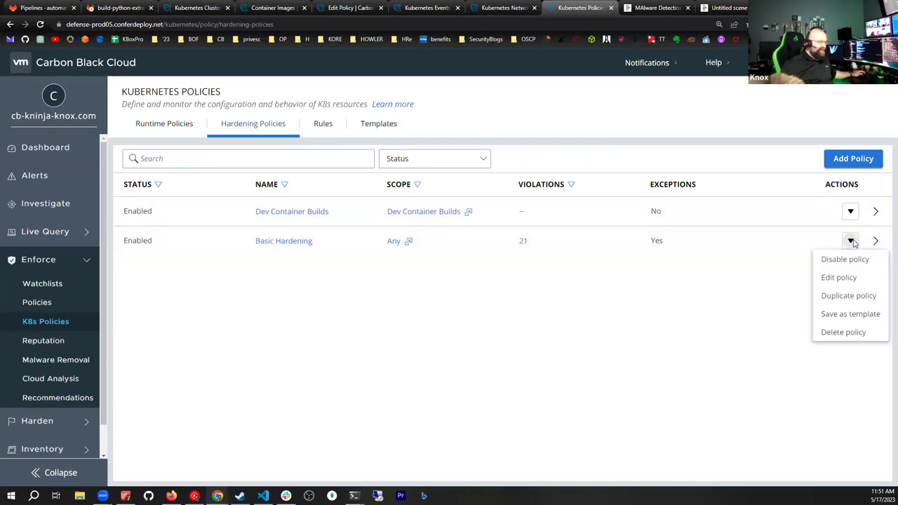
click(837, 278)
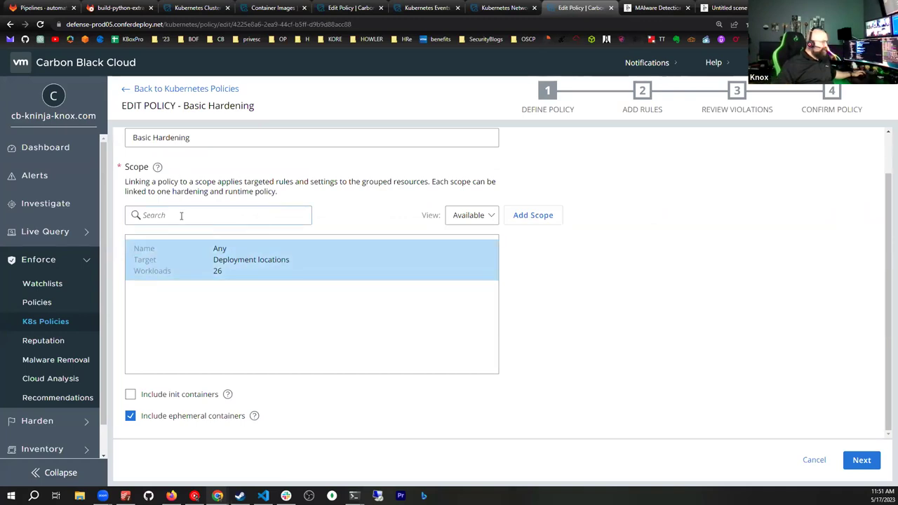
Step: Examine the resource targeting options for adding a scope to the policy and leave without adding one
click(523, 219)
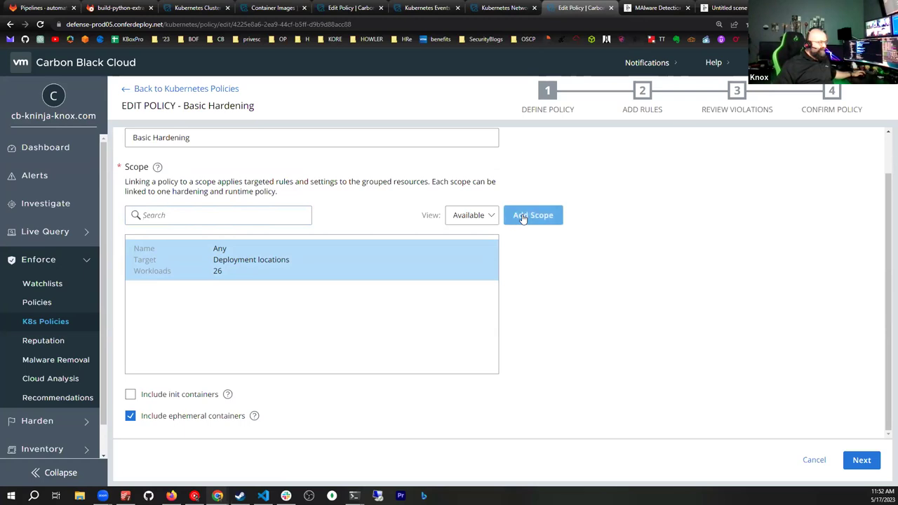
click(523, 218)
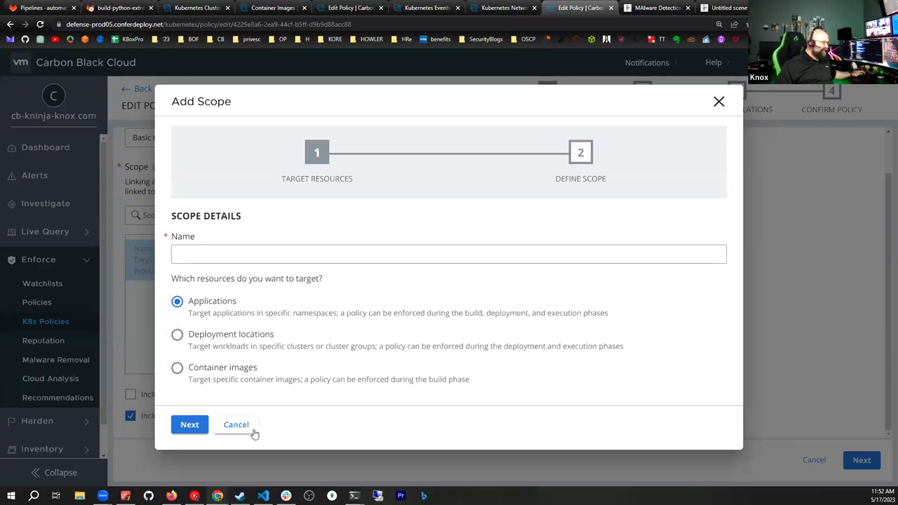
click(231, 429)
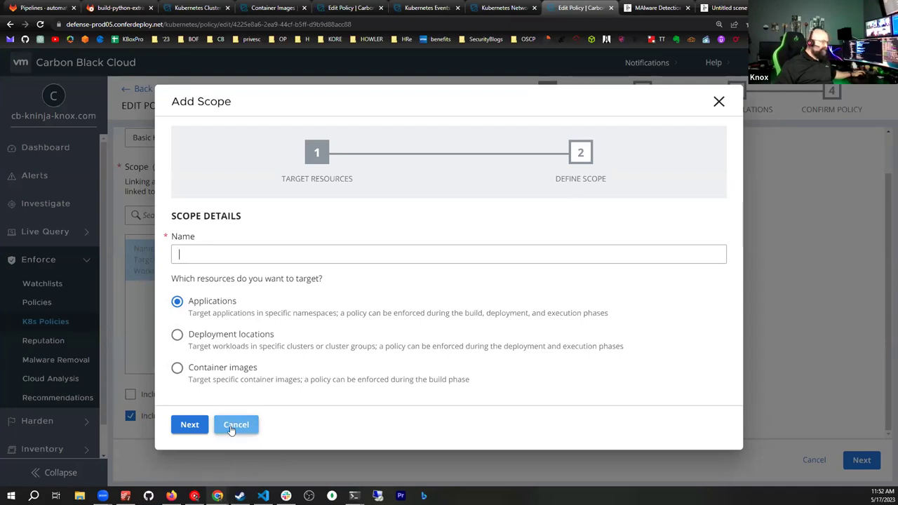
click(232, 430)
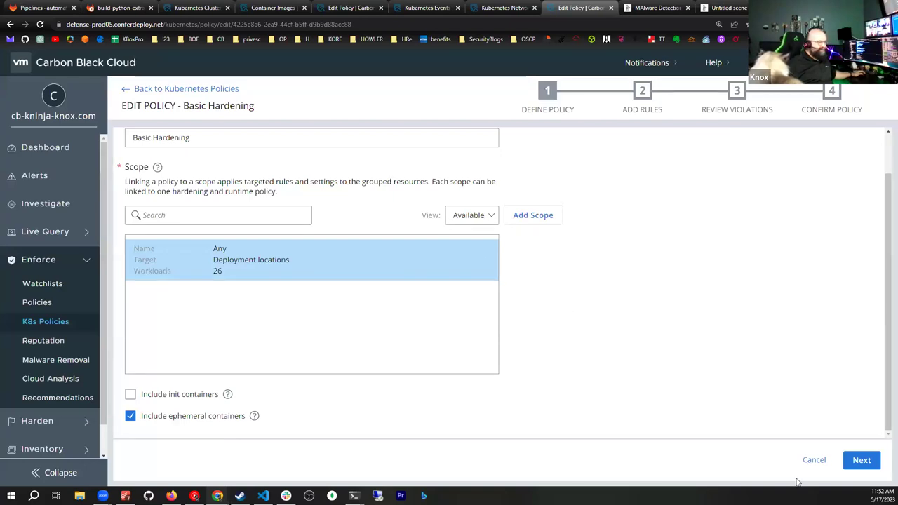
Step: Proceed to the policy's rule selection, filter the rules by the CIS benchmark 1.6.0 template and look through them
click(860, 460)
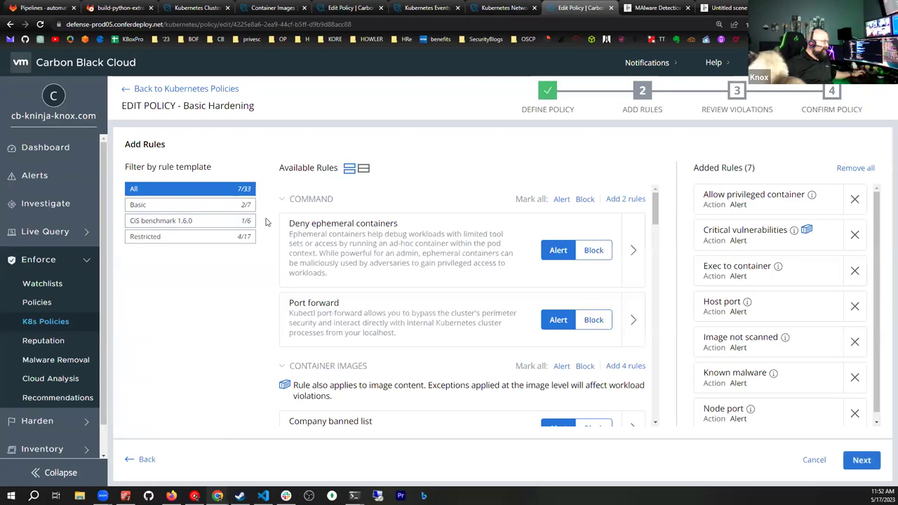
click(156, 223)
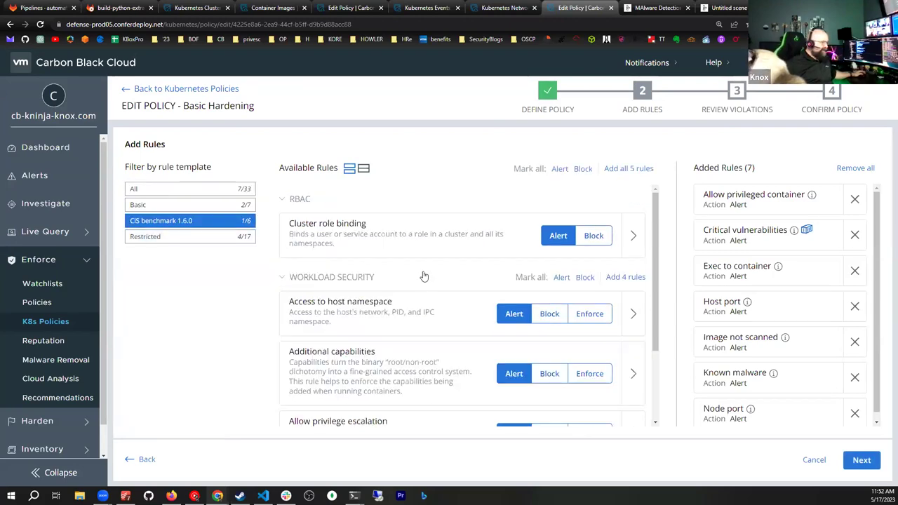
scroll(423, 277, down, 3)
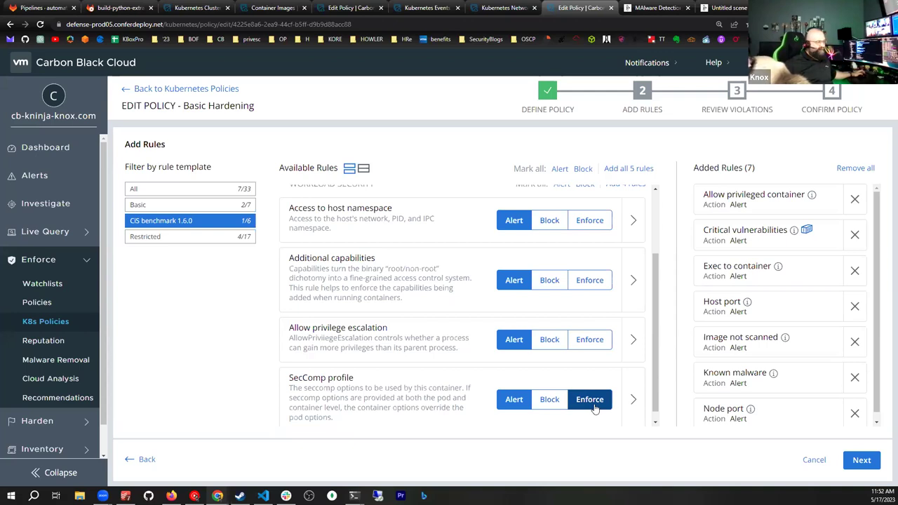
scroll(594, 408, up, 2)
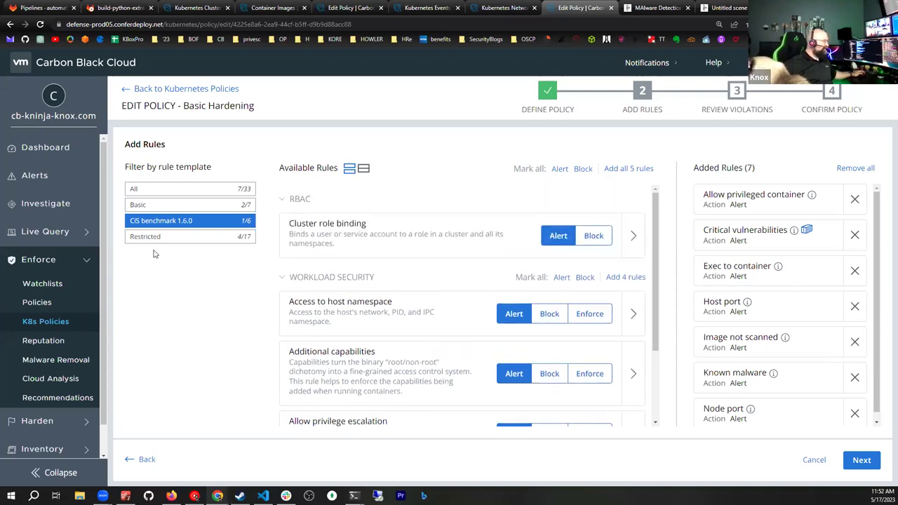
Step: Show the rules of all templates and add the CPU limits and Memory limits quota rules with the Alert action
click(174, 188)
scroll(472, 234, down, 1)
scroll(472, 234, down, 10)
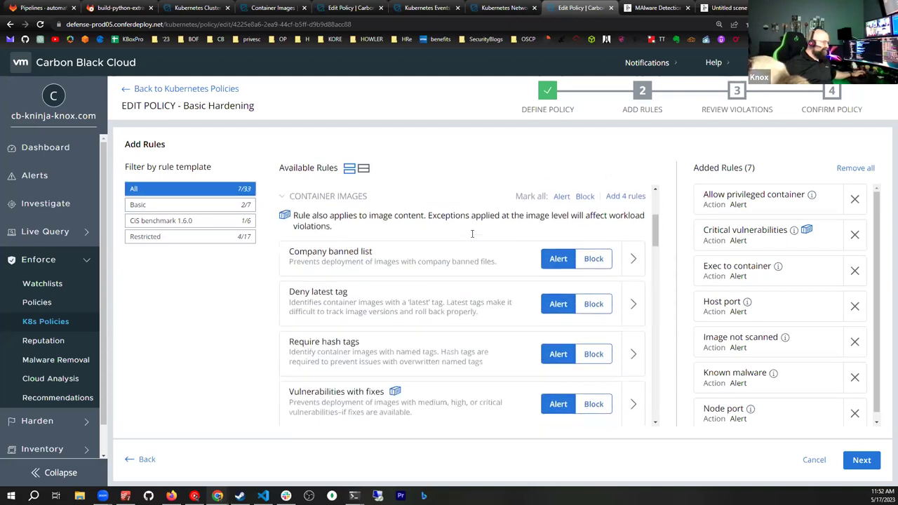
scroll(472, 234, down, 3)
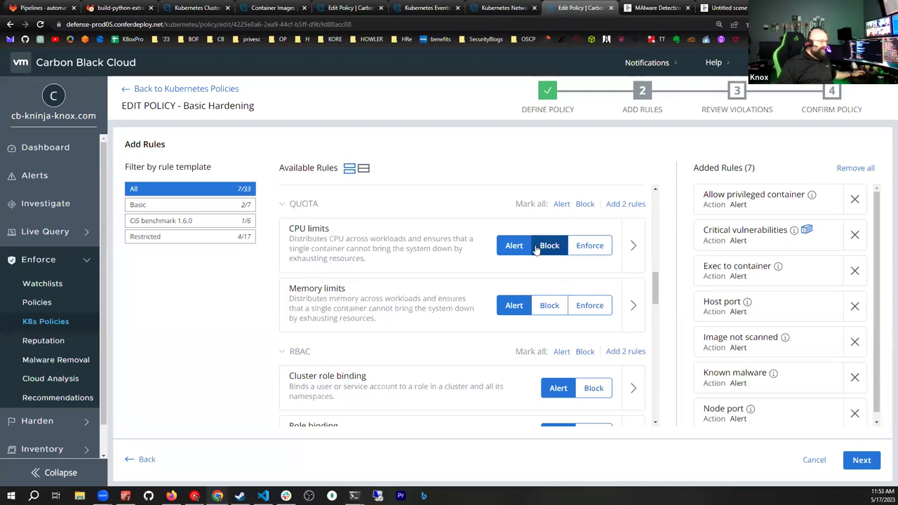
click(632, 244)
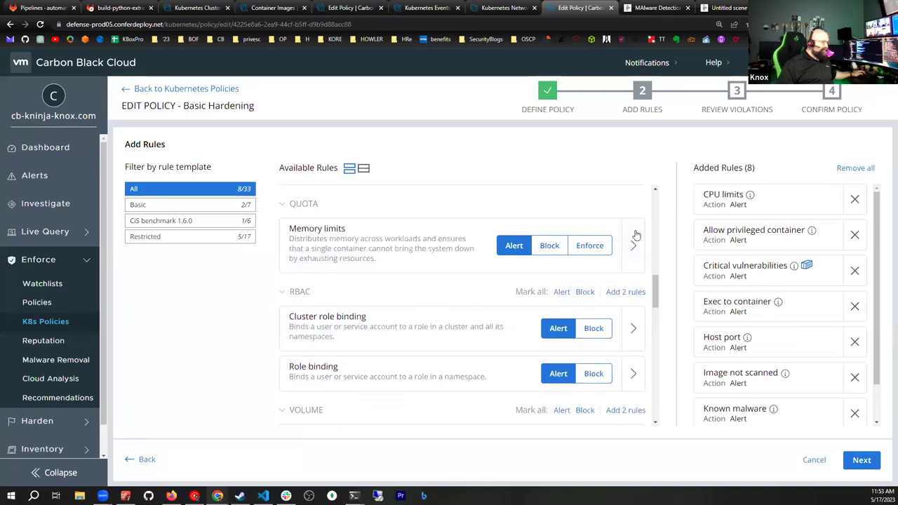
click(629, 242)
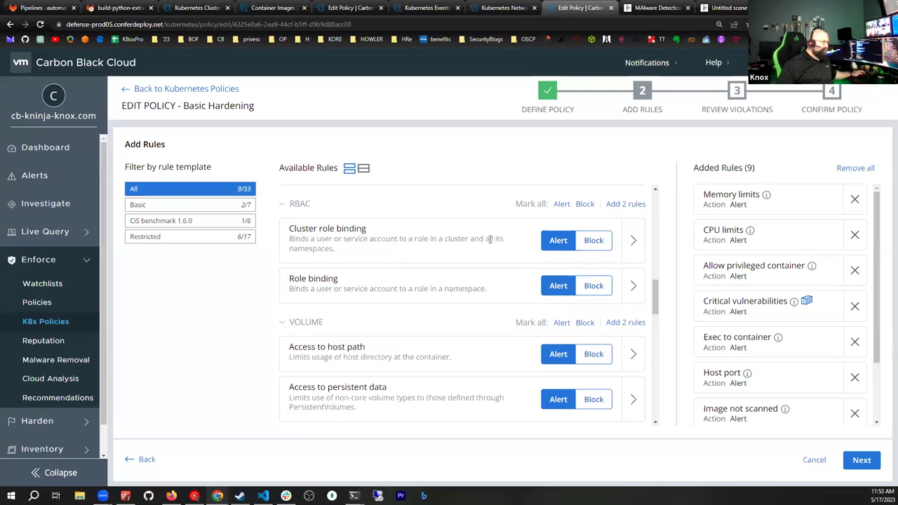
Step: Look through the RBAC, Volume and Workload Security rules, and remove Memory limits and CPU limits from the policy's added rules
scroll(449, 274, down, 5)
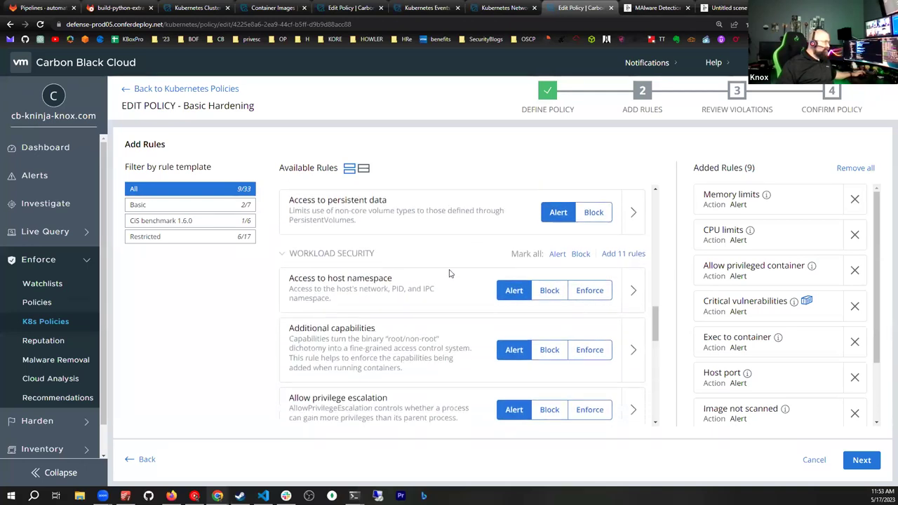
scroll(449, 273, down, 8)
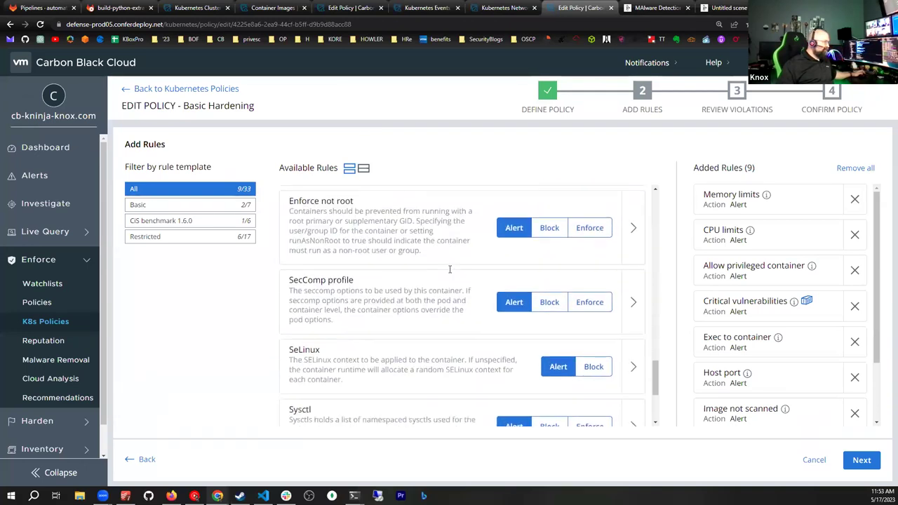
scroll(450, 270, up, 3)
scroll(450, 269, up, 5)
scroll(771, 328, down, 3)
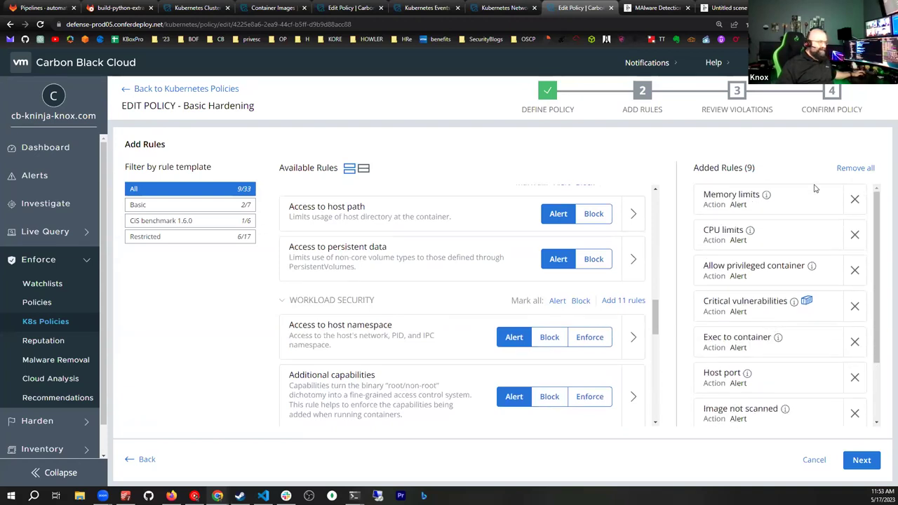
click(853, 200)
click(854, 199)
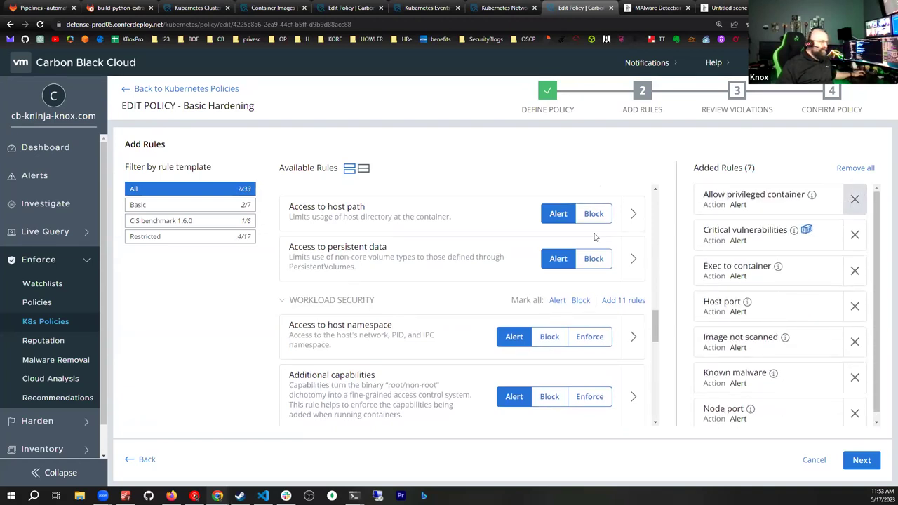
Step: Select the Enforce action for the CPU limits quota rule and examine the new enforcement preset form, leaving it without saving
scroll(528, 241, up, 3)
scroll(528, 242, up, 3)
scroll(527, 241, down, 4)
scroll(527, 241, up, 3)
scroll(527, 242, down, 1)
scroll(527, 241, down, 10)
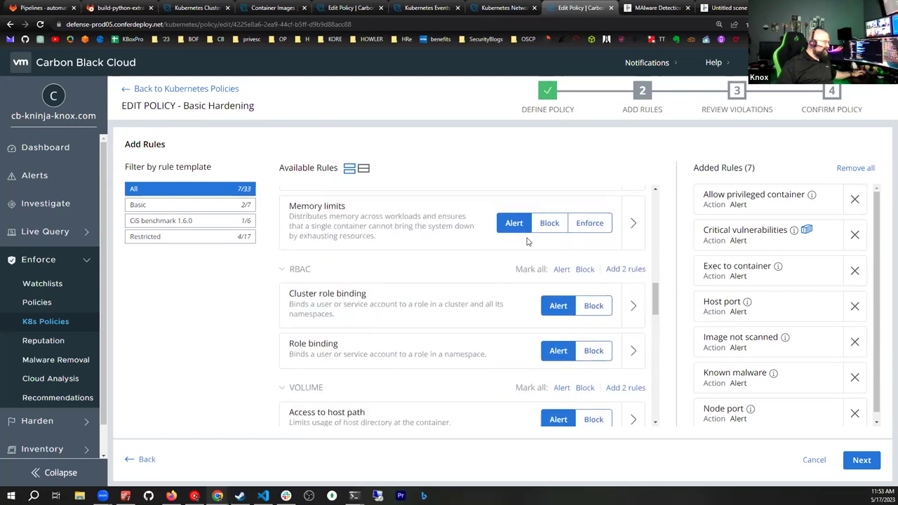
scroll(527, 241, up, 10)
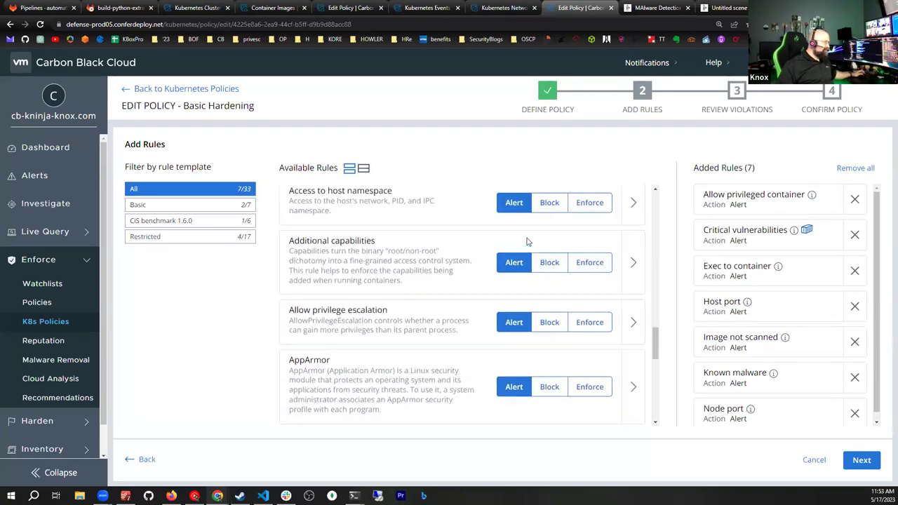
scroll(528, 241, down, 2)
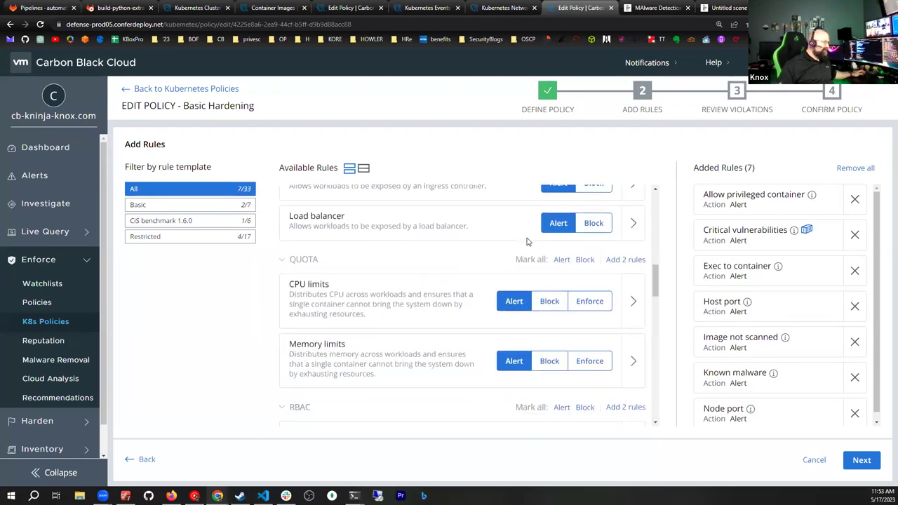
click(585, 284)
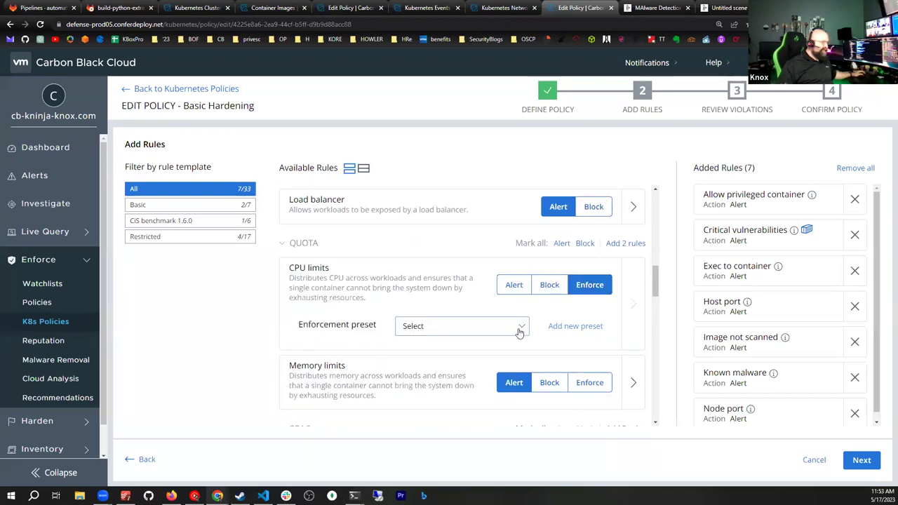
click(580, 328)
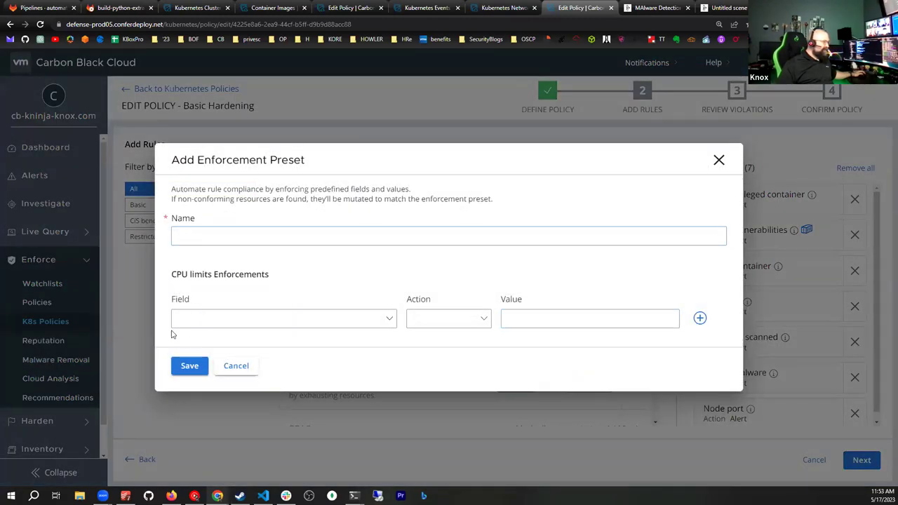
click(236, 368)
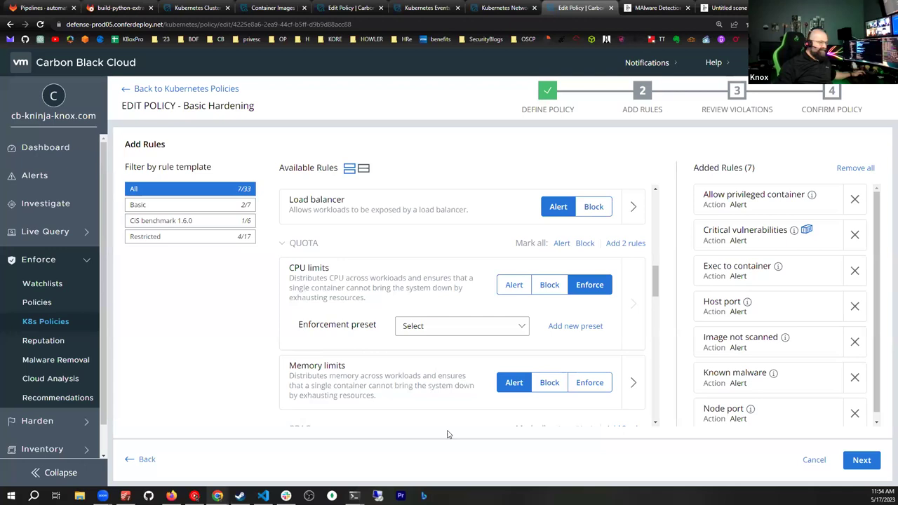
Step: Proceed through the violations review of the Basic Hardening policy and confirm the policy to finish editing
click(862, 460)
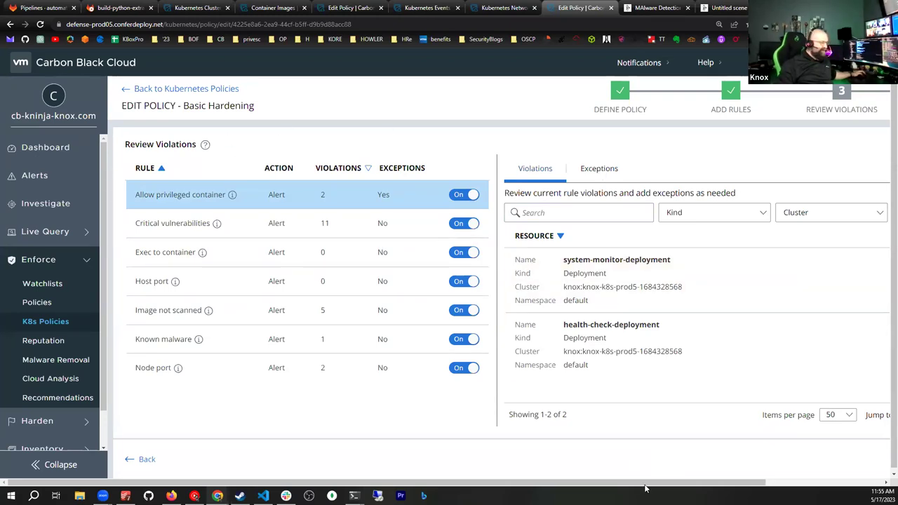
drag(645, 489, 885, 486)
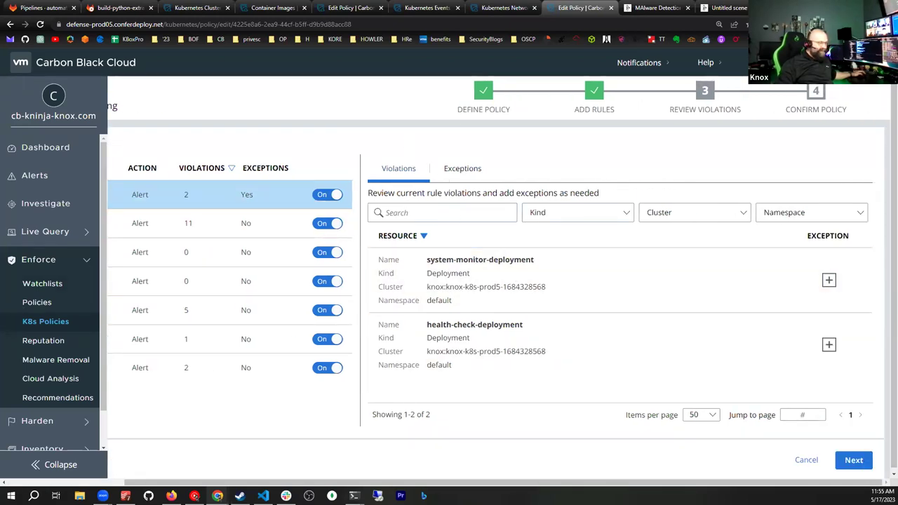
click(856, 461)
click(857, 461)
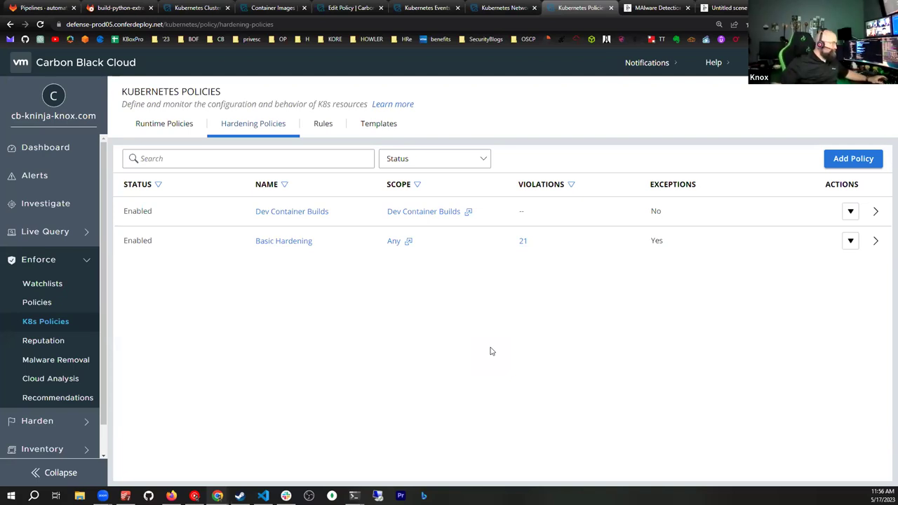
click(883, 248)
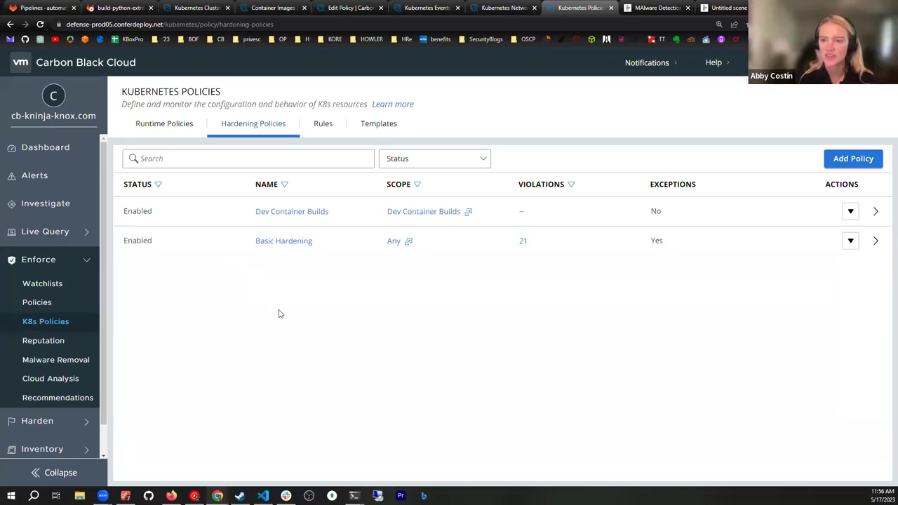
scroll(70, 308, down, 1)
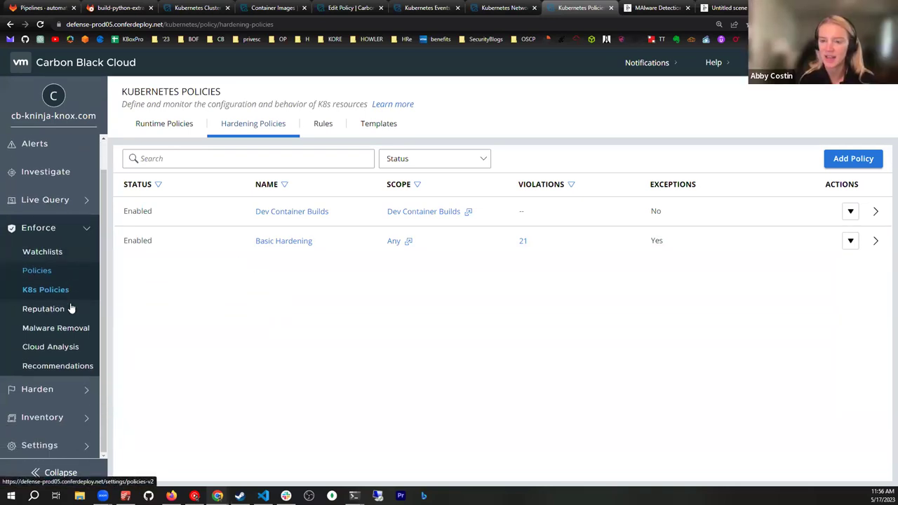
click(42, 390)
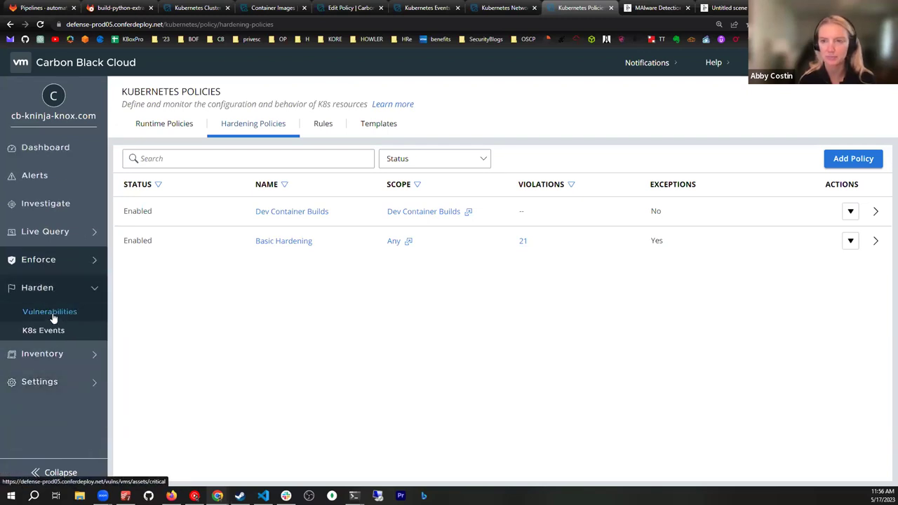
click(53, 354)
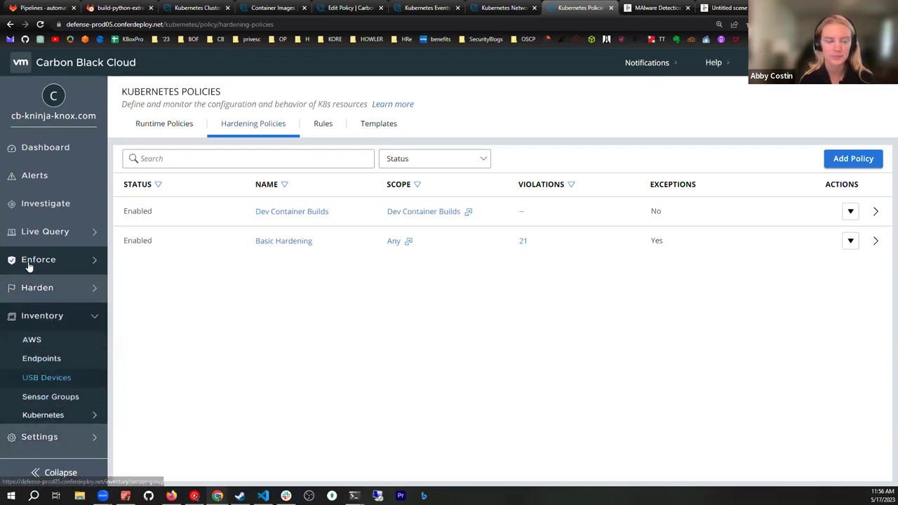
Step: Go to the dashboard and on to the alerts, and look through the whole list of watchlist alerts from the past day
click(44, 150)
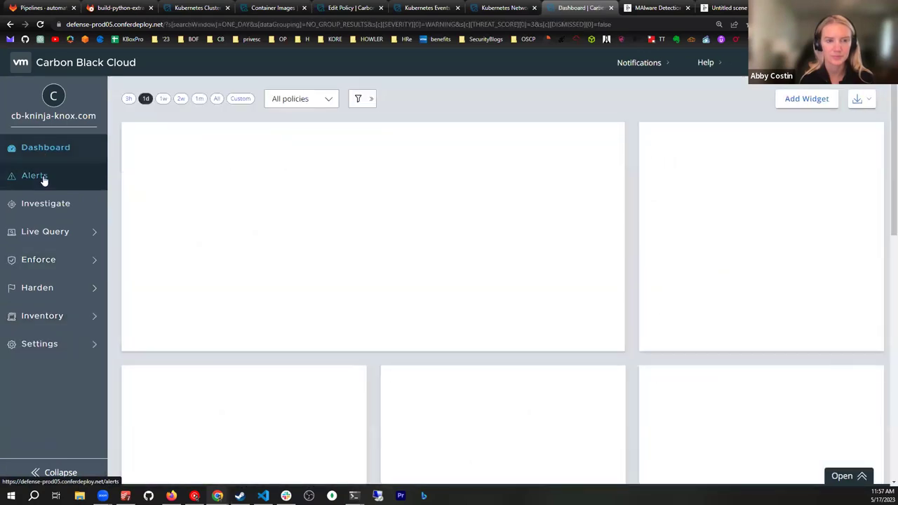
click(42, 178)
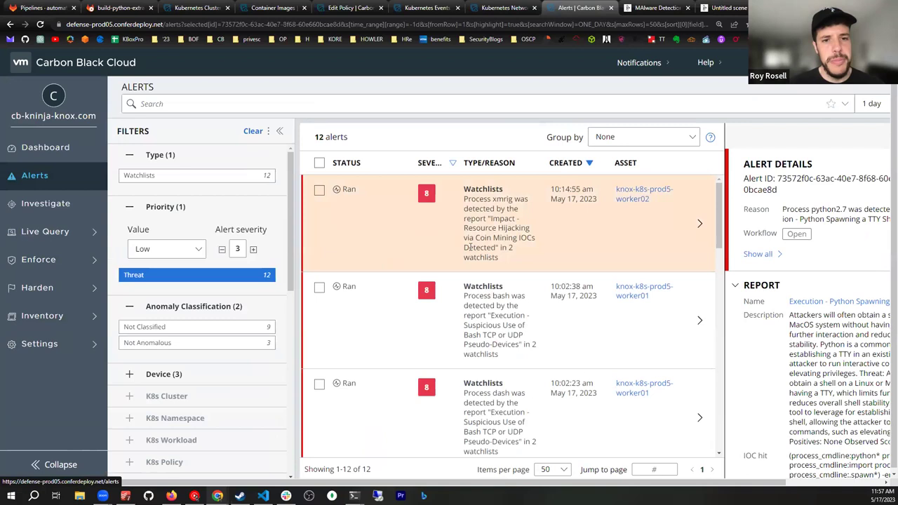
scroll(470, 247, down, 2)
scroll(470, 247, down, 1)
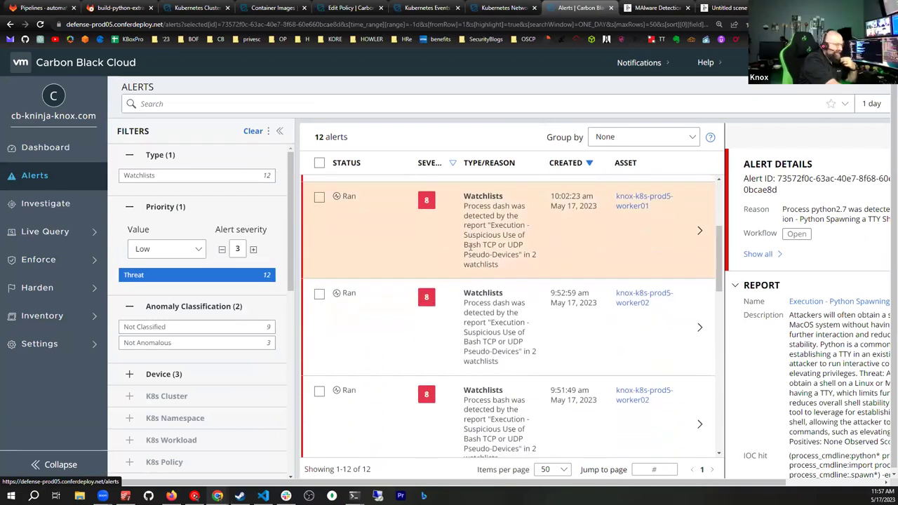
scroll(470, 247, down, 4)
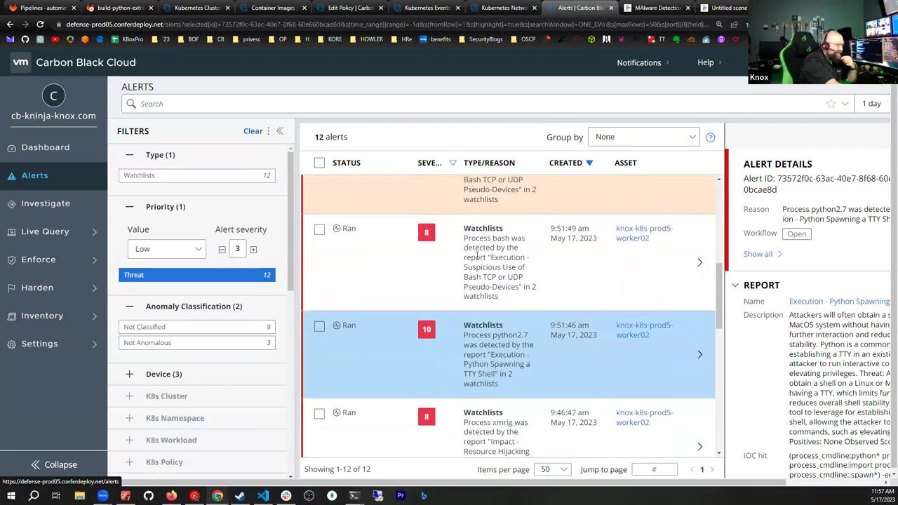
scroll(500, 278, down, 6)
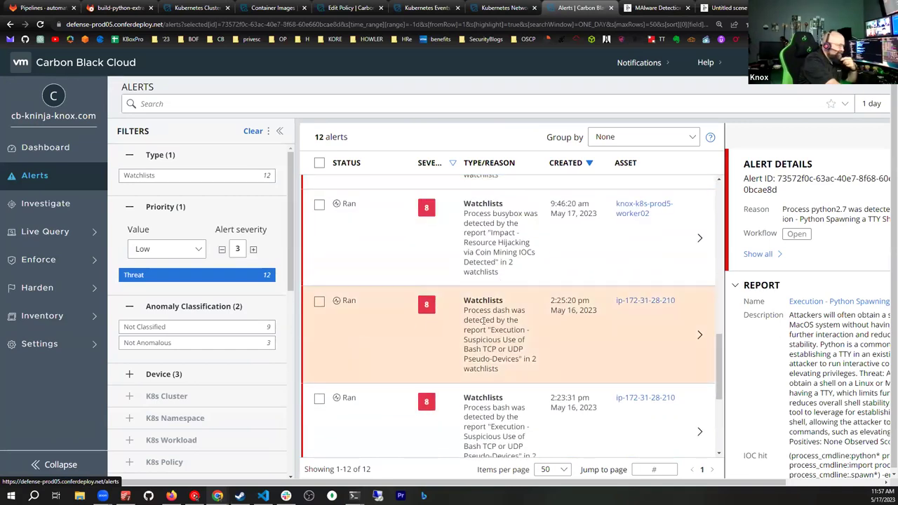
scroll(493, 344, down, 4)
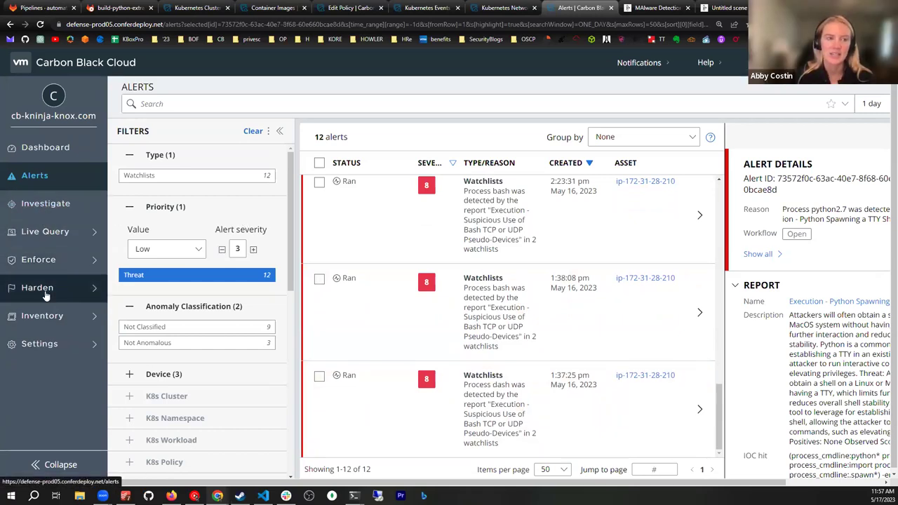
Step: Open the Endpoints inventory, switch to the AWS workloads inventory and view the full width of its workload table
click(44, 313)
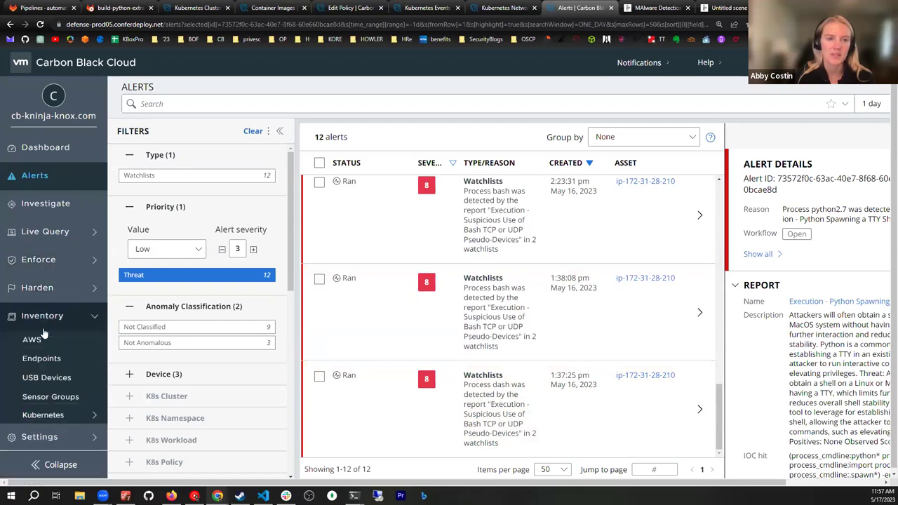
click(43, 366)
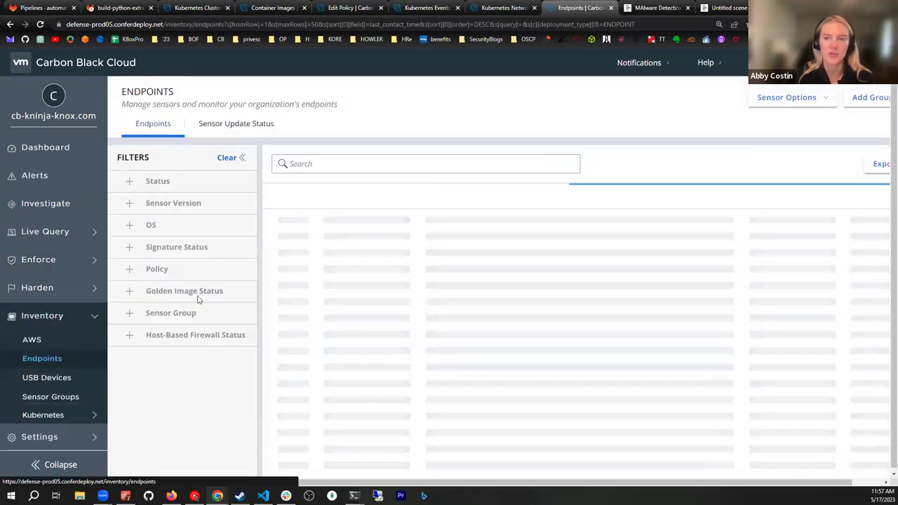
click(33, 340)
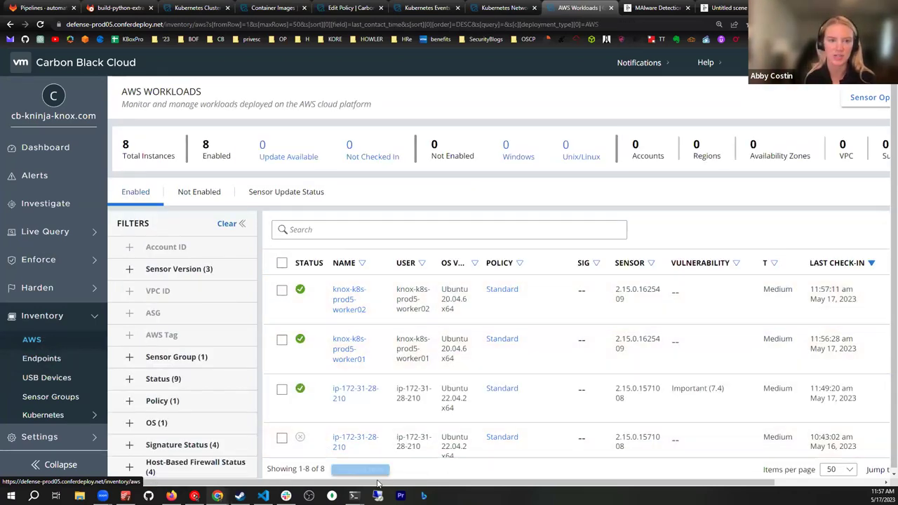
scroll(396, 484, right, 3)
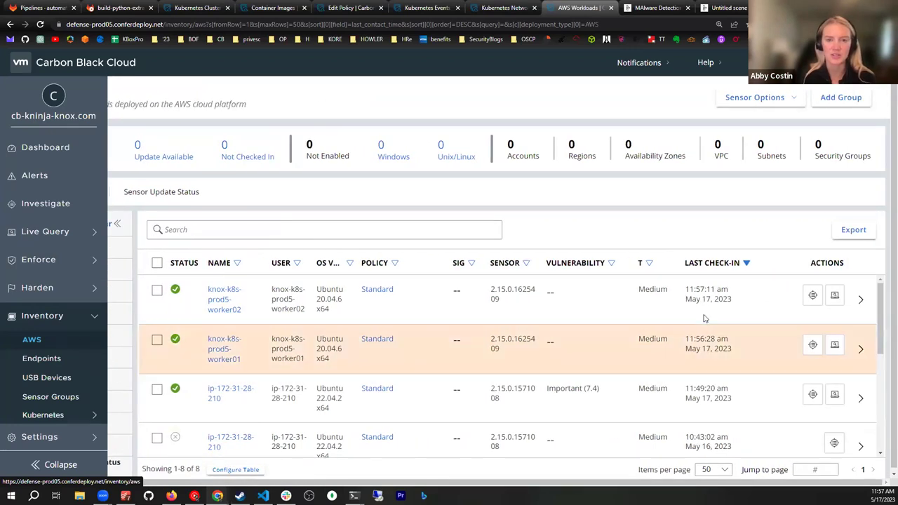
Step: Investigate the knox-k8s-prod5-worker02 AWS workload and look through its observations from the past day
click(813, 296)
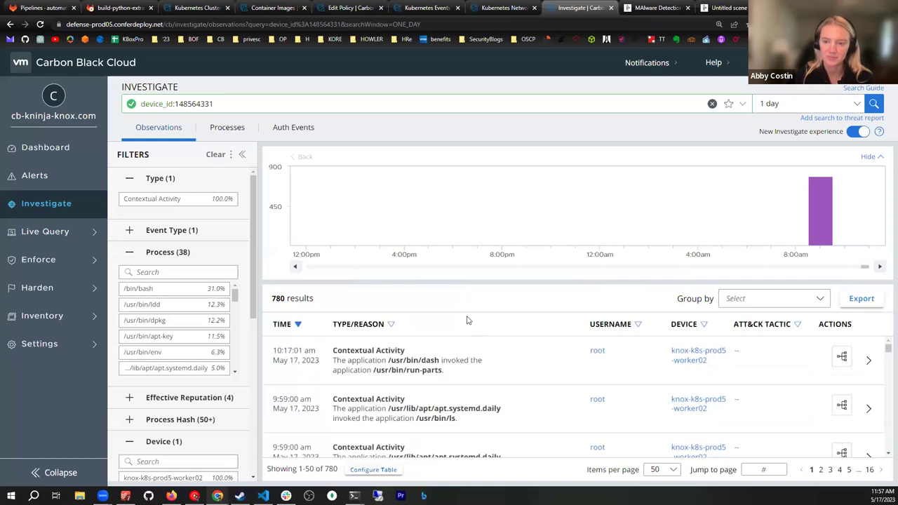
scroll(494, 351, down, 3)
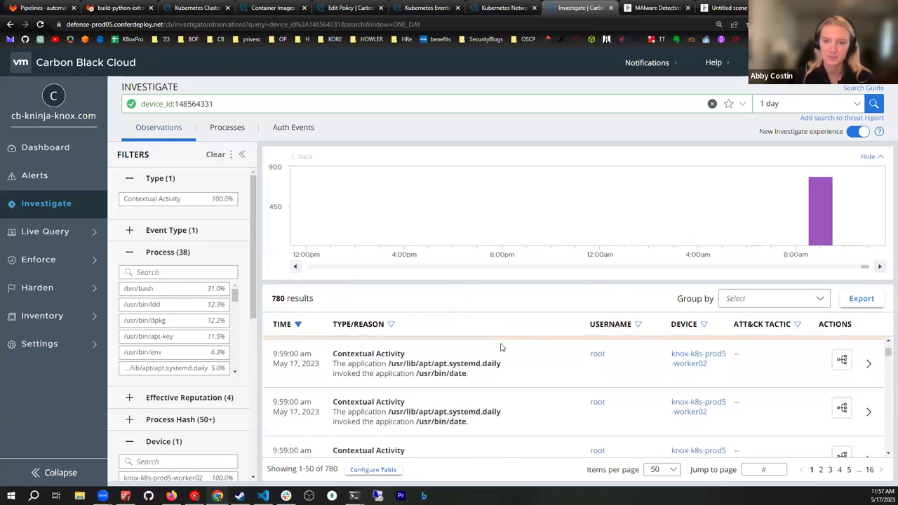
scroll(500, 346, down, 1)
scroll(501, 361, down, 2)
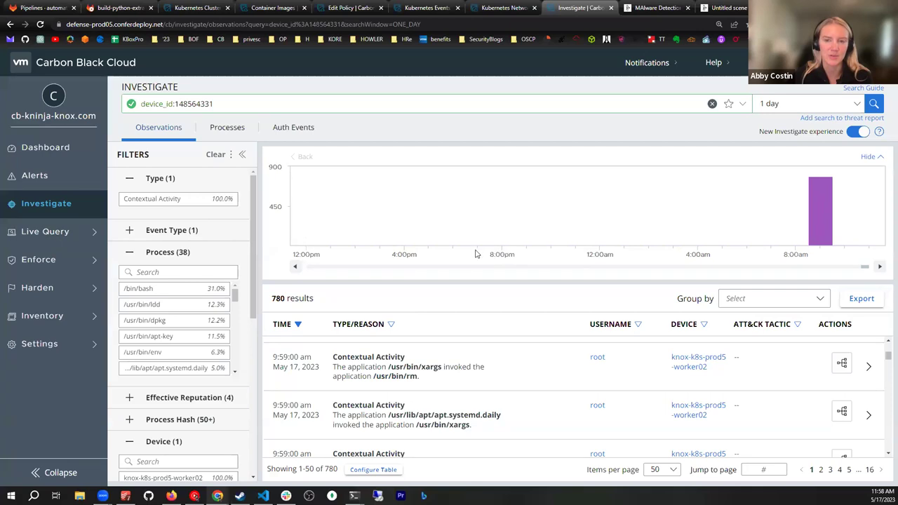
scroll(581, 360, down, 1)
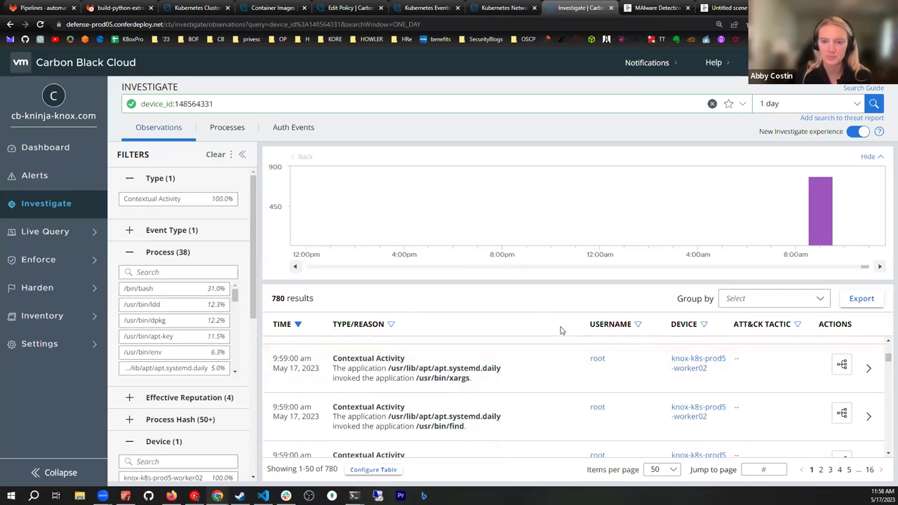
scroll(555, 347, up, 2)
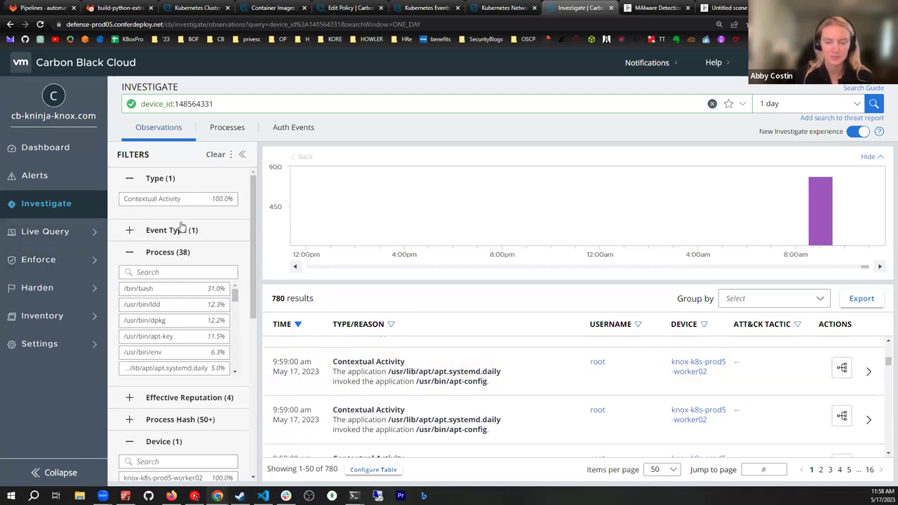
Step: Return to the alerts list and view the details of the alert about Python spawning a TTY shell
click(54, 182)
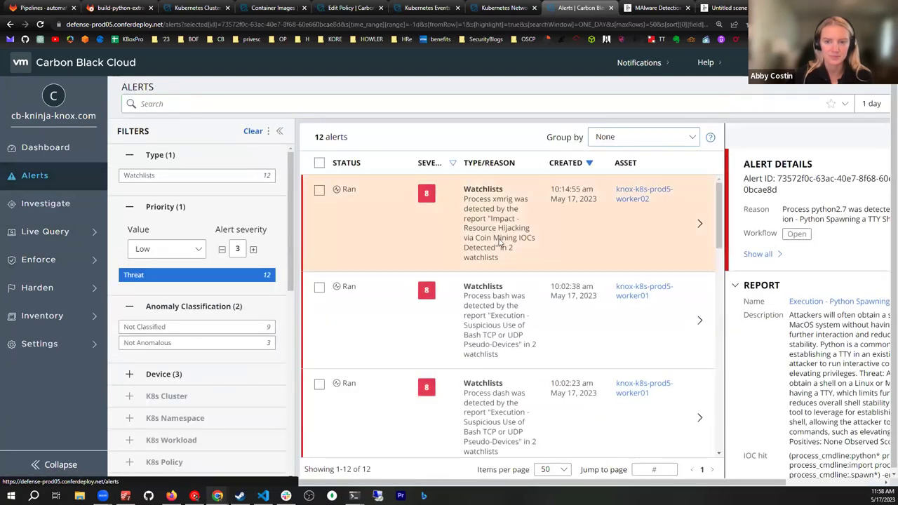
drag(477, 482, 655, 477)
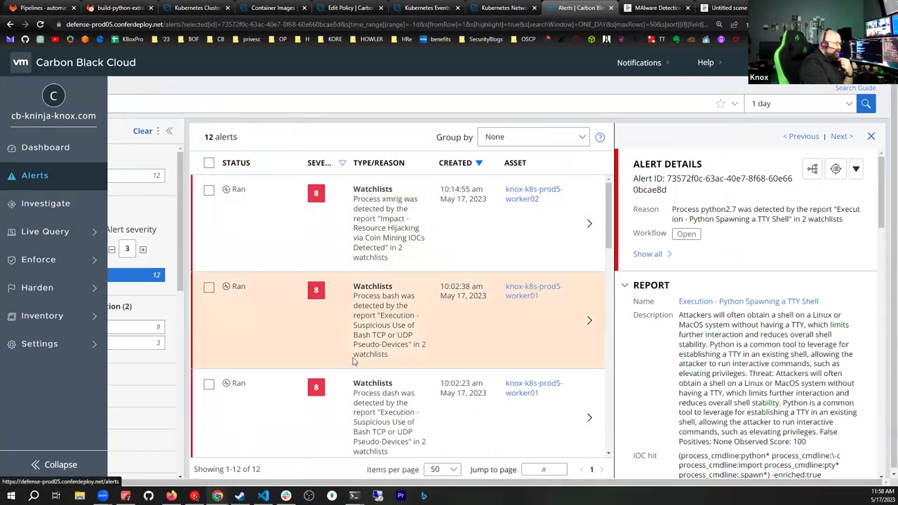
drag(652, 482, 477, 482)
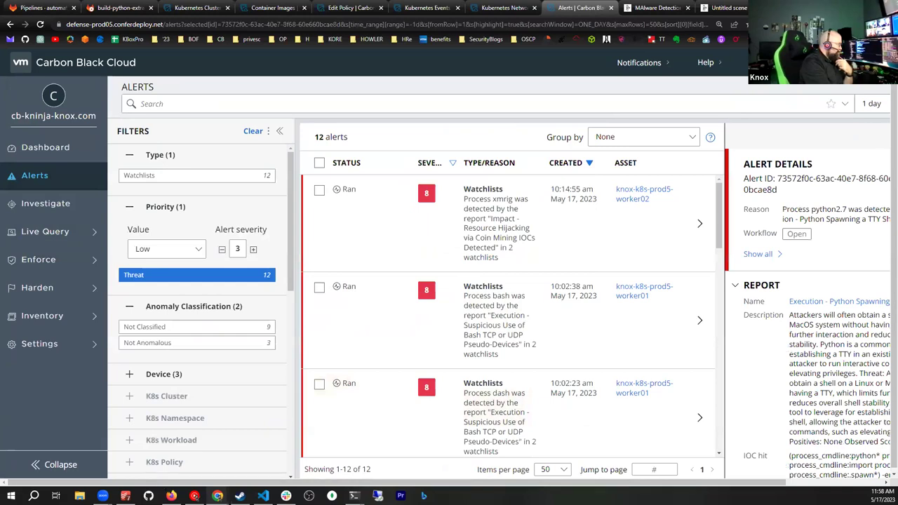
Step: View the AWS workloads inventory, check the Endpoints inventory and return to the AWS workloads
click(41, 321)
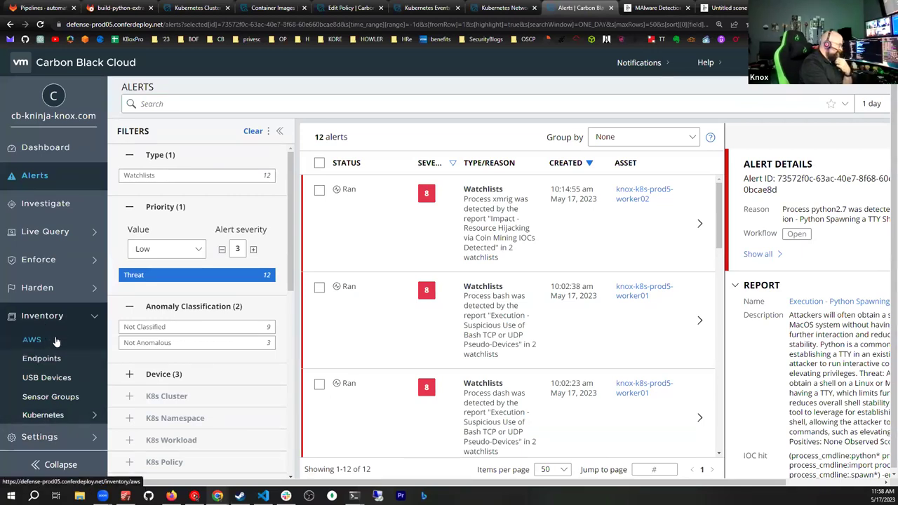
click(56, 341)
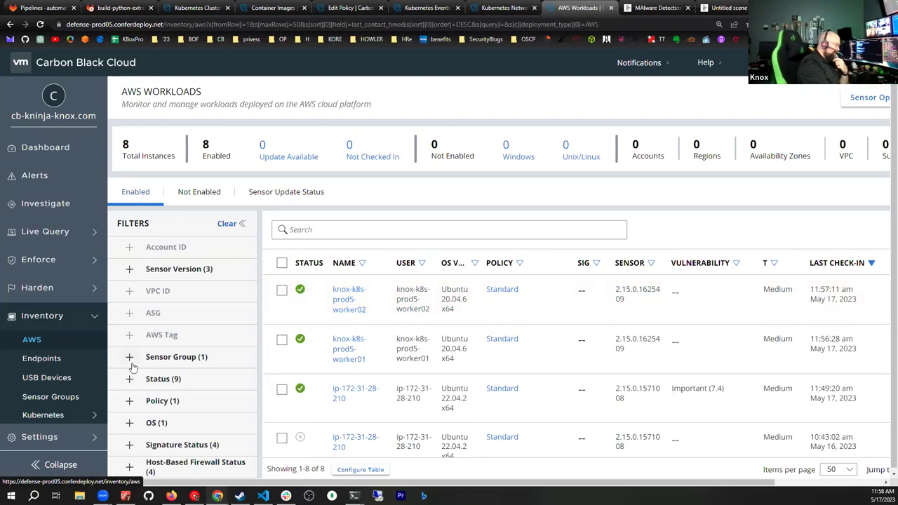
click(40, 365)
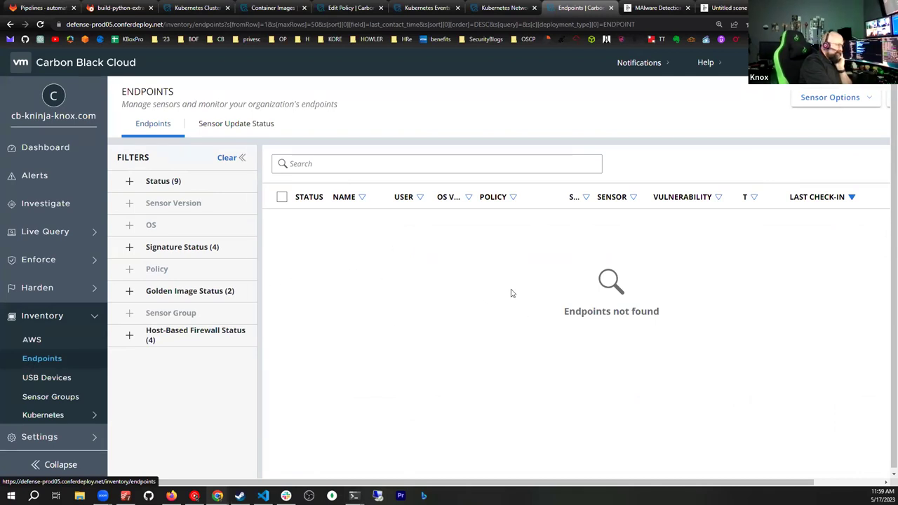
click(32, 340)
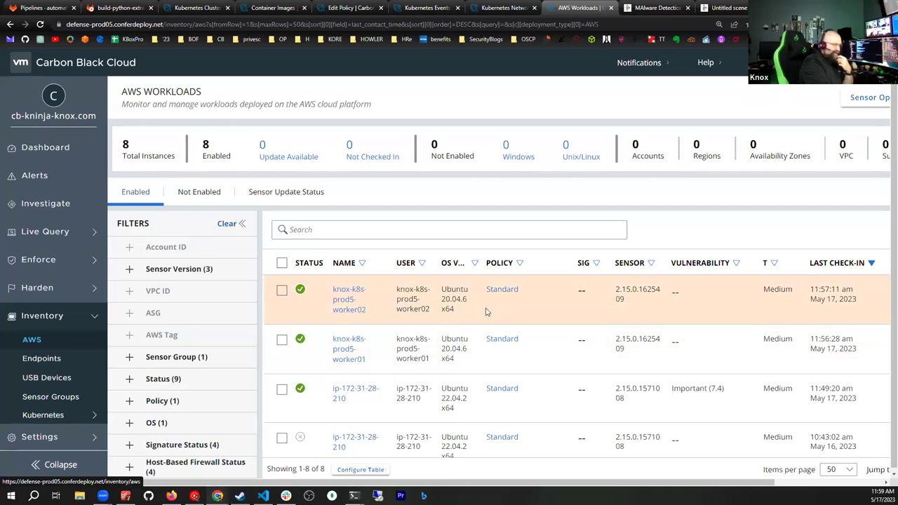
Step: Investigate the knox-k8s-prod5-worker02 AWS workload and skim its most recent observations from the past day
click(344, 298)
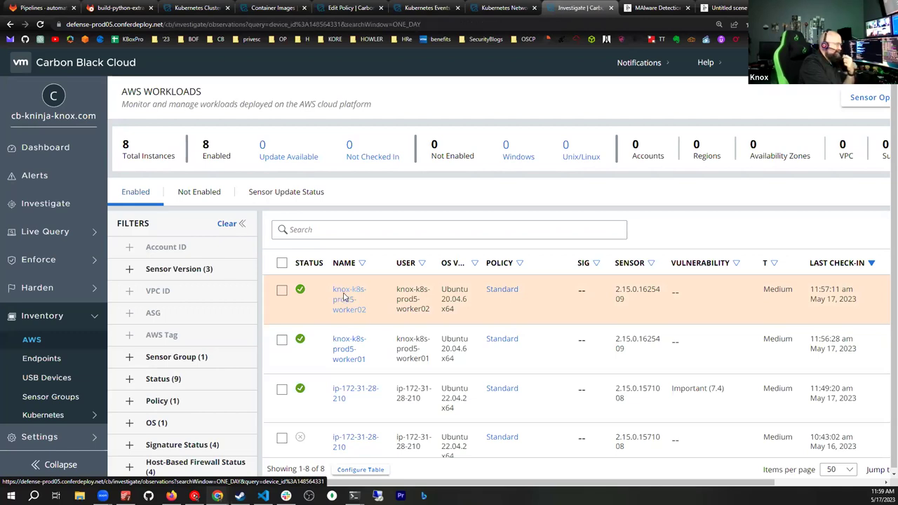
mouse_move(824, 211)
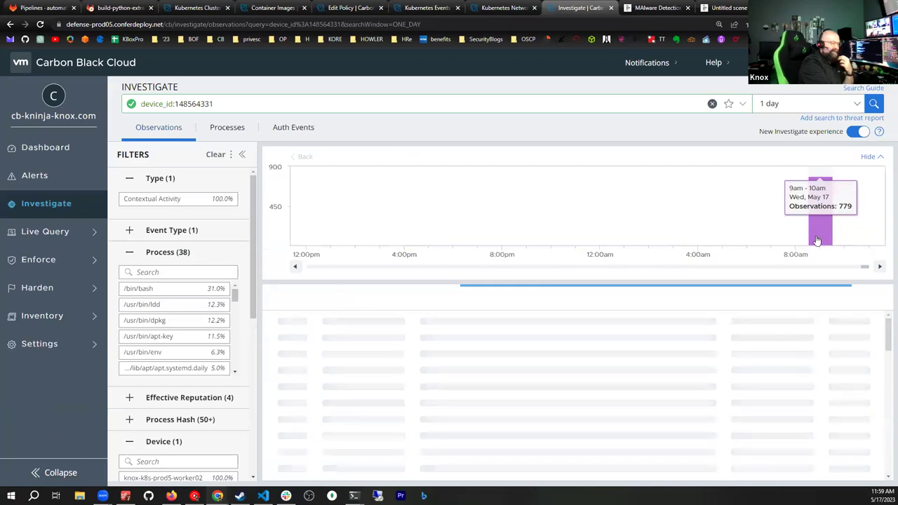
scroll(530, 377, down, 3)
scroll(531, 377, down, 3)
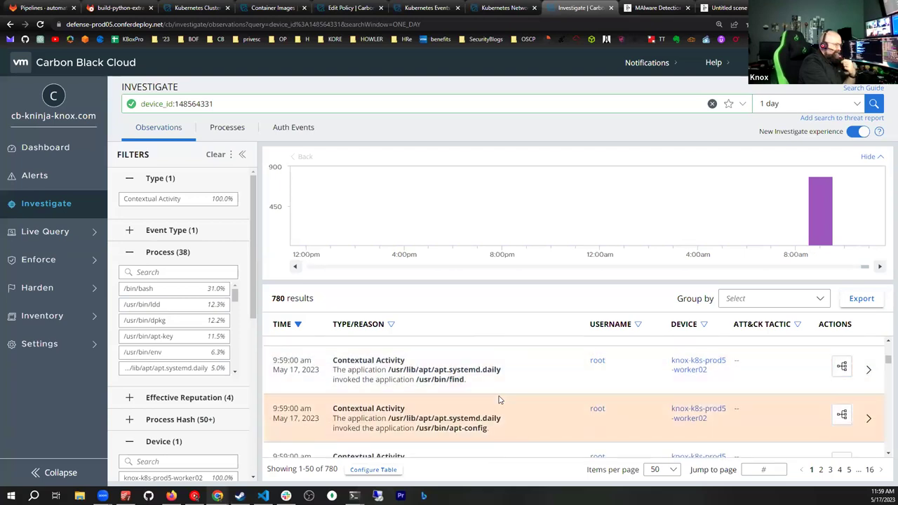
scroll(539, 448, up, 5)
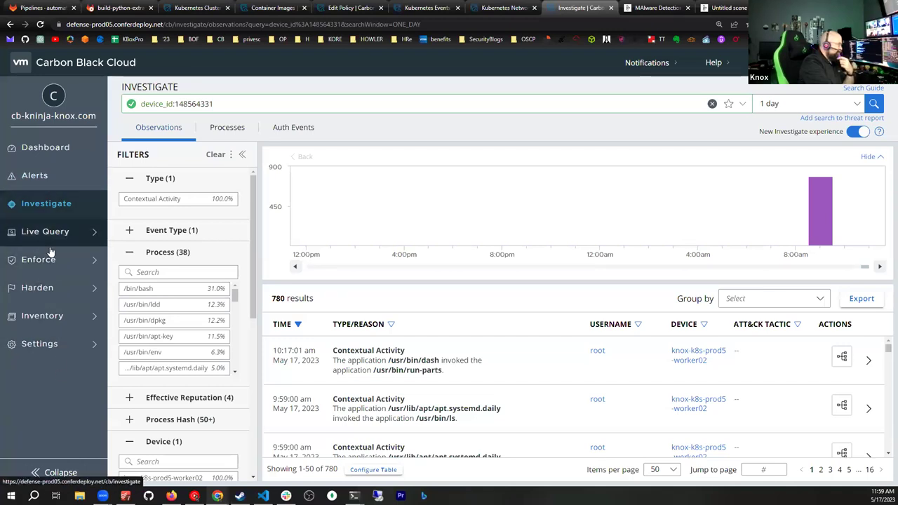
Step: Go back to the alerts and open the process analysis of the Python TTY shell alert, reviewing the python2.7 process details
click(34, 174)
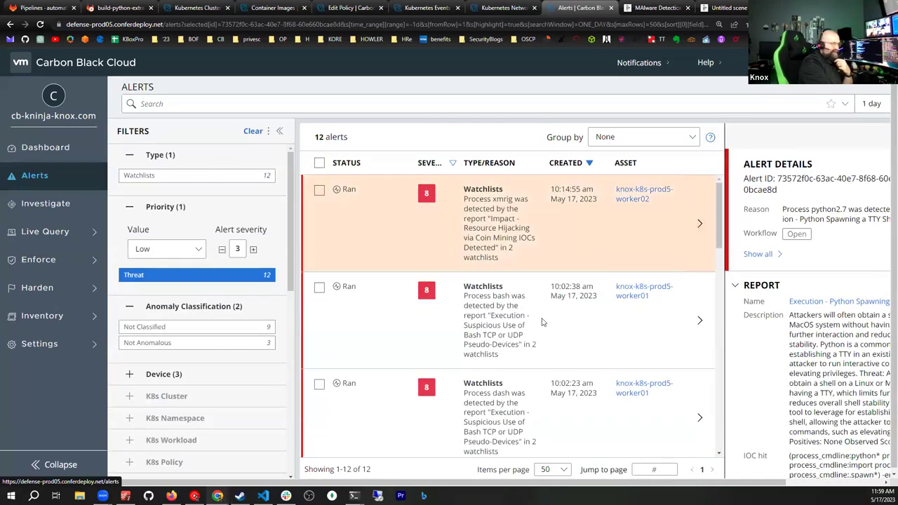
key(ctrl+minus)
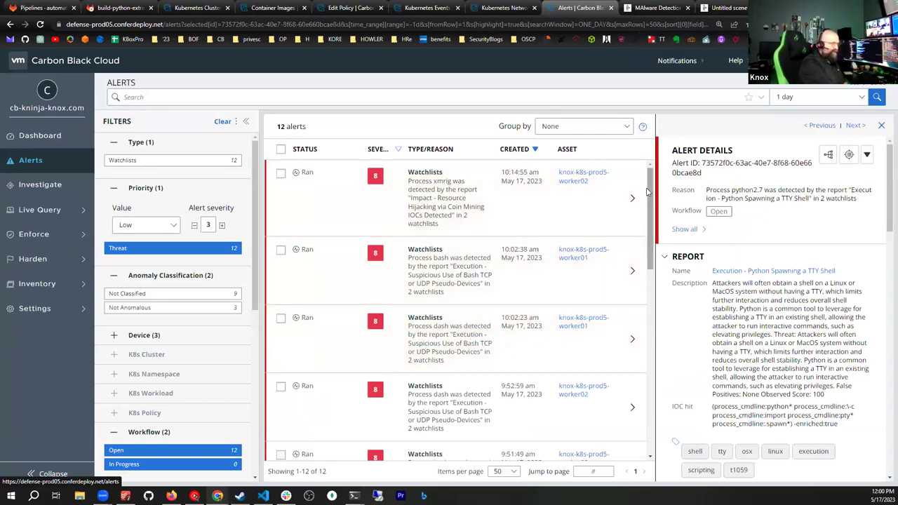
click(830, 155)
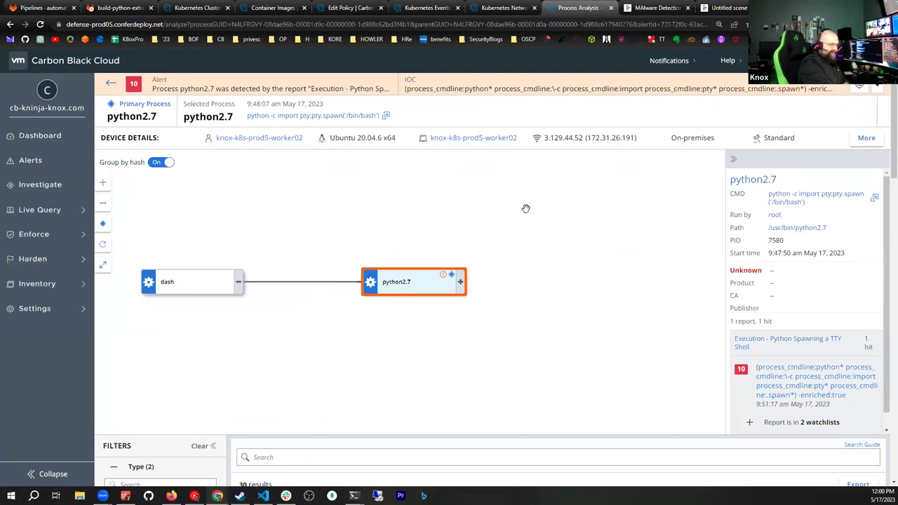
scroll(882, 277, down, 1)
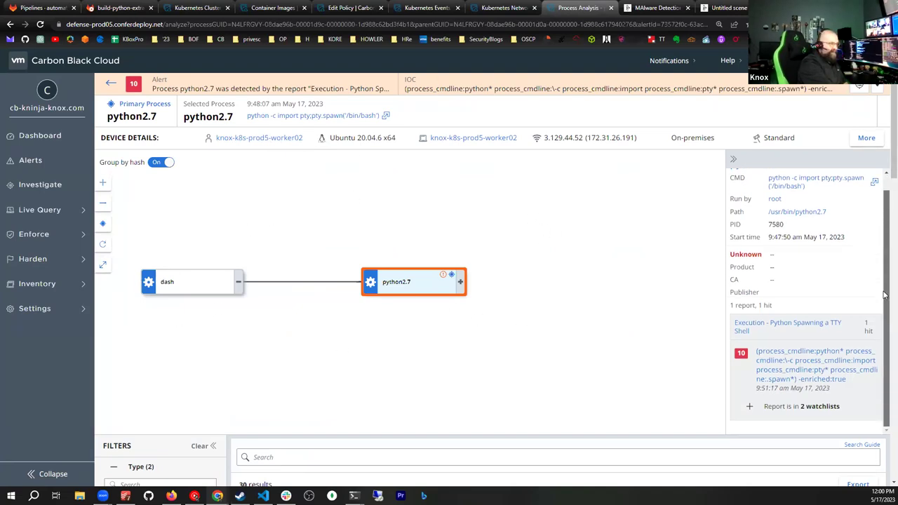
Step: Expand the process tree from python2.7 through its bash child, and ungroup the stacked bash and curl processes below it
click(460, 281)
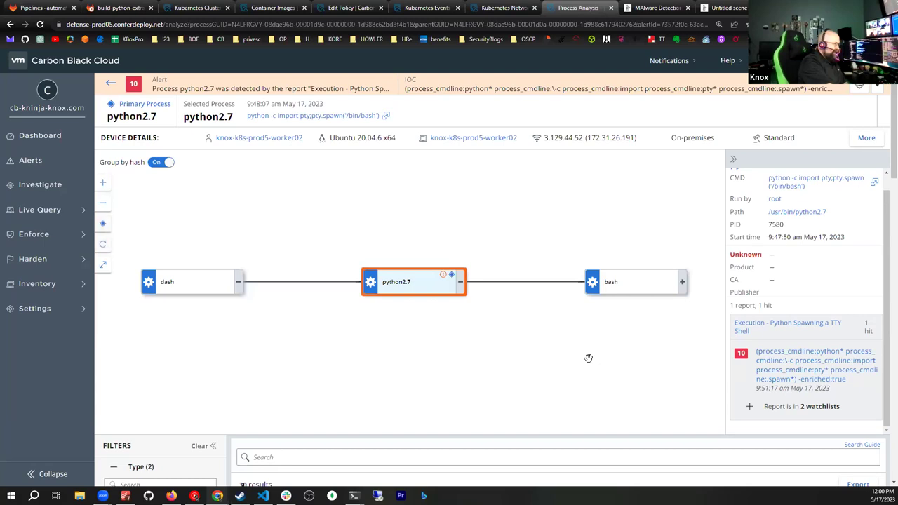
click(684, 284)
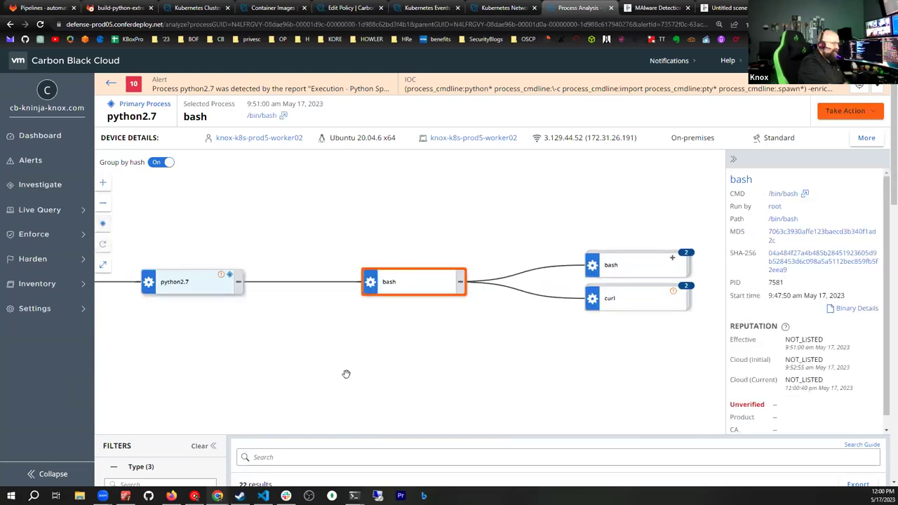
click(684, 253)
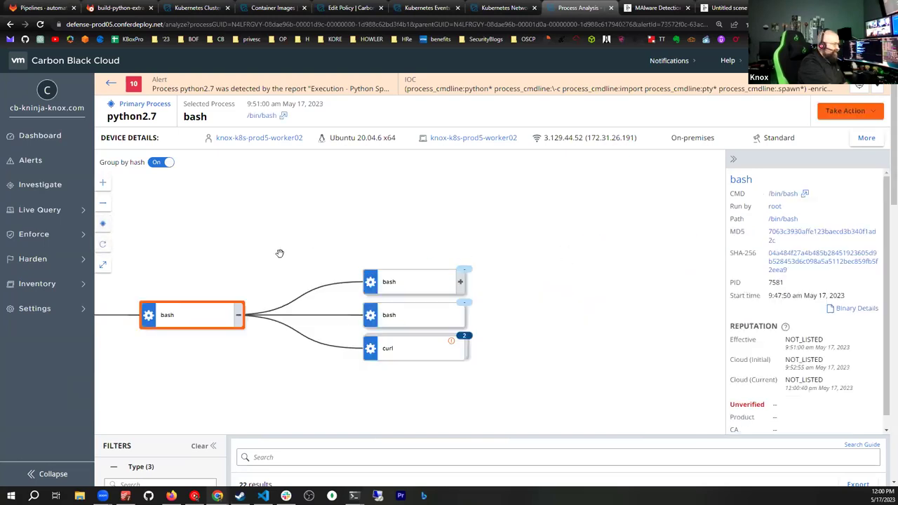
click(463, 337)
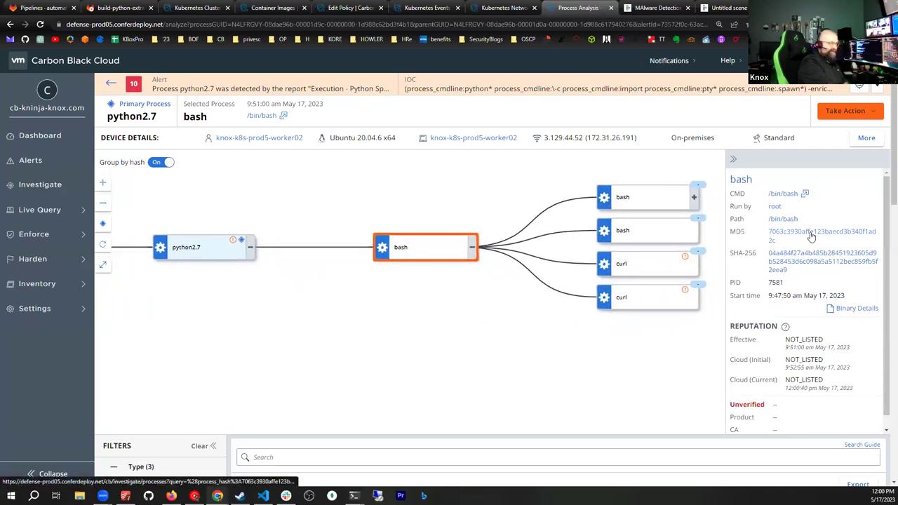
Step: Review the selected bash process's details and expand the uppermost bash child to show its own child process
scroll(813, 239, down, 1)
scroll(798, 202, up, 1)
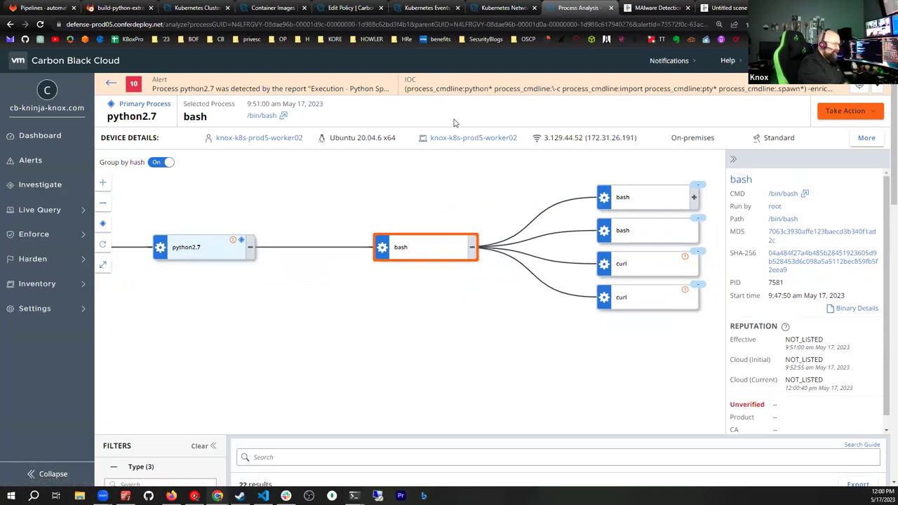
click(691, 197)
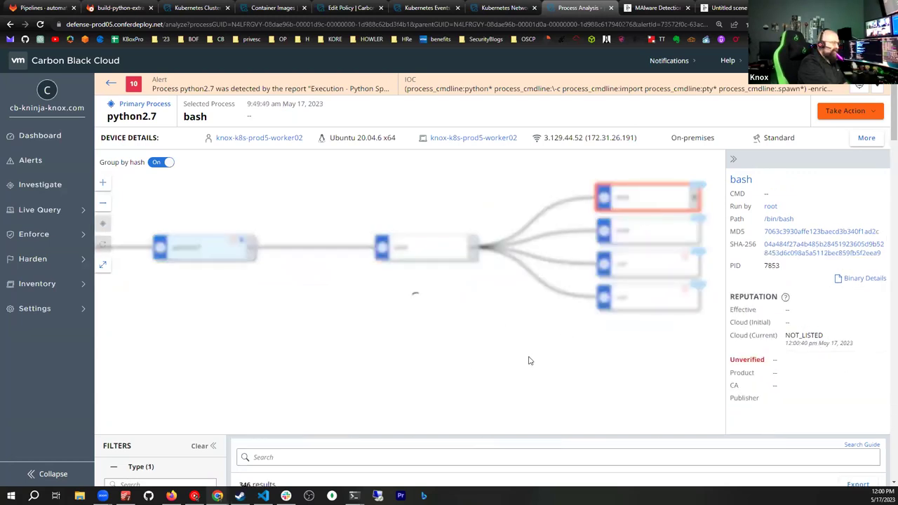
drag(575, 387, 589, 292)
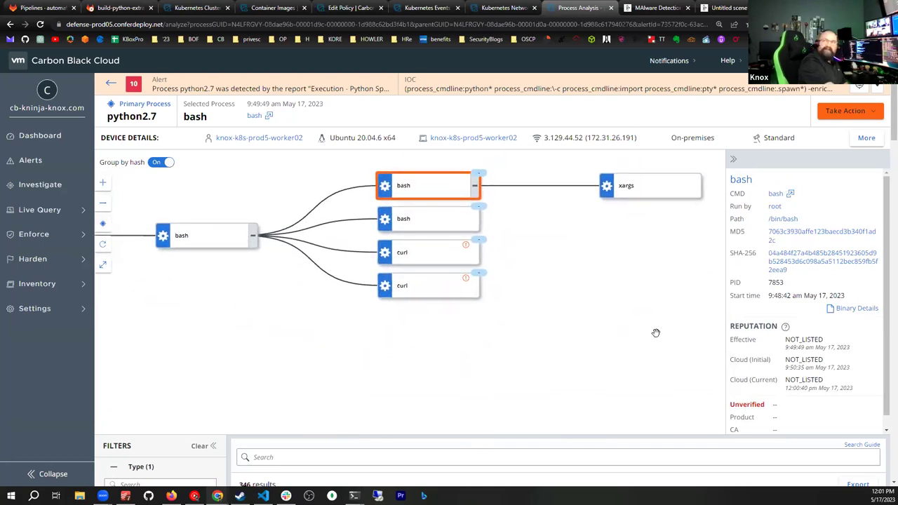